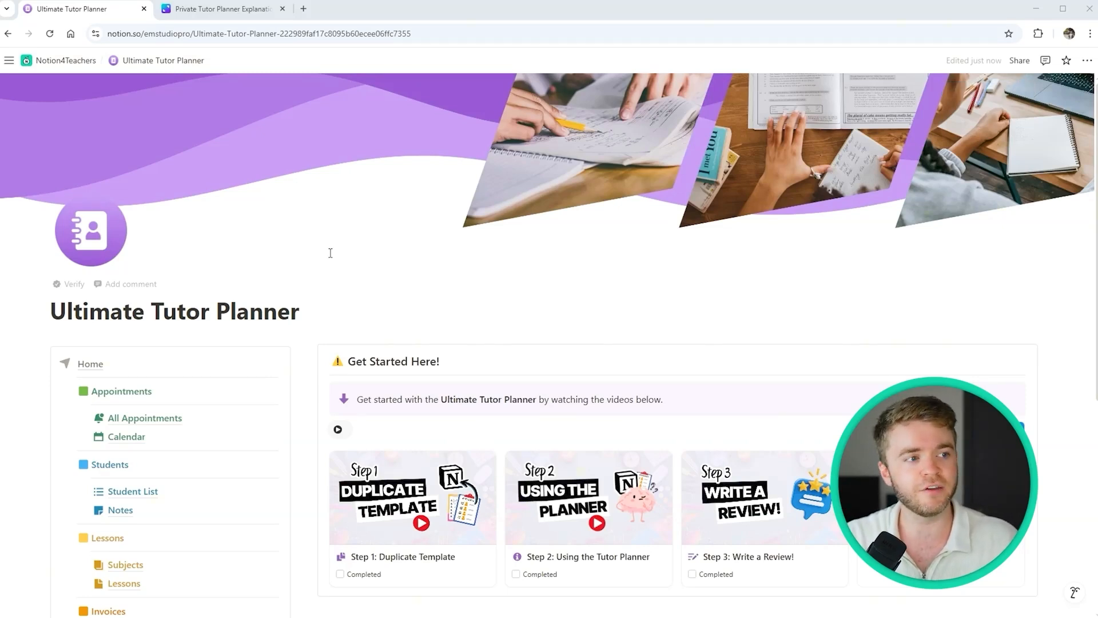
- Look over the planner's home page, including the navigation list and the getting-started cards
scroll(330, 253, down, 2)
scroll(331, 253, down, 3)
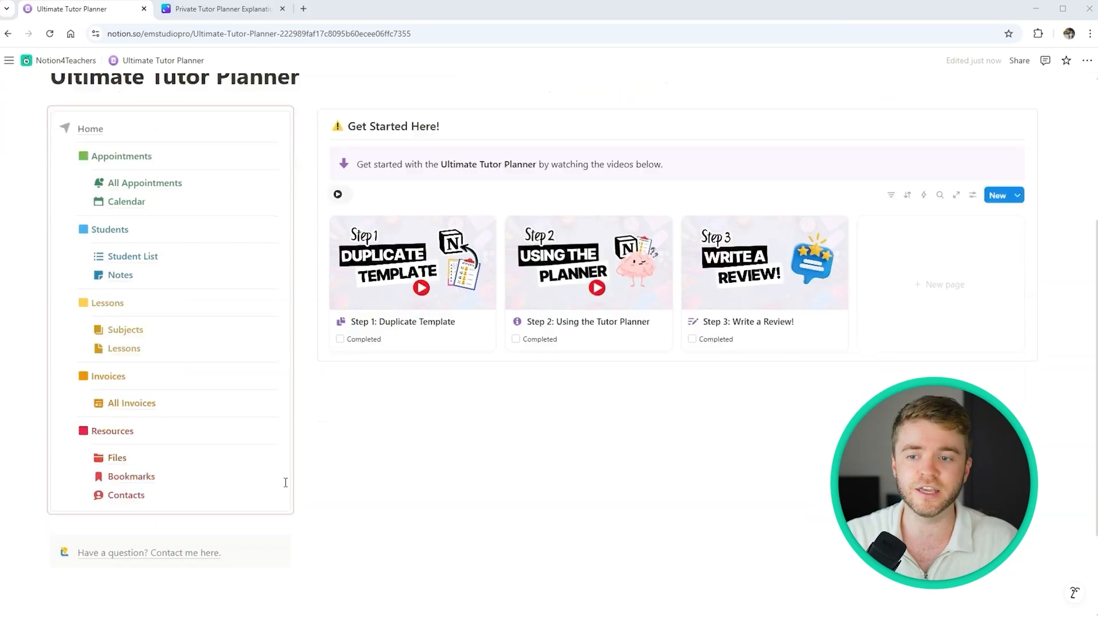
mouse_move(208, 502)
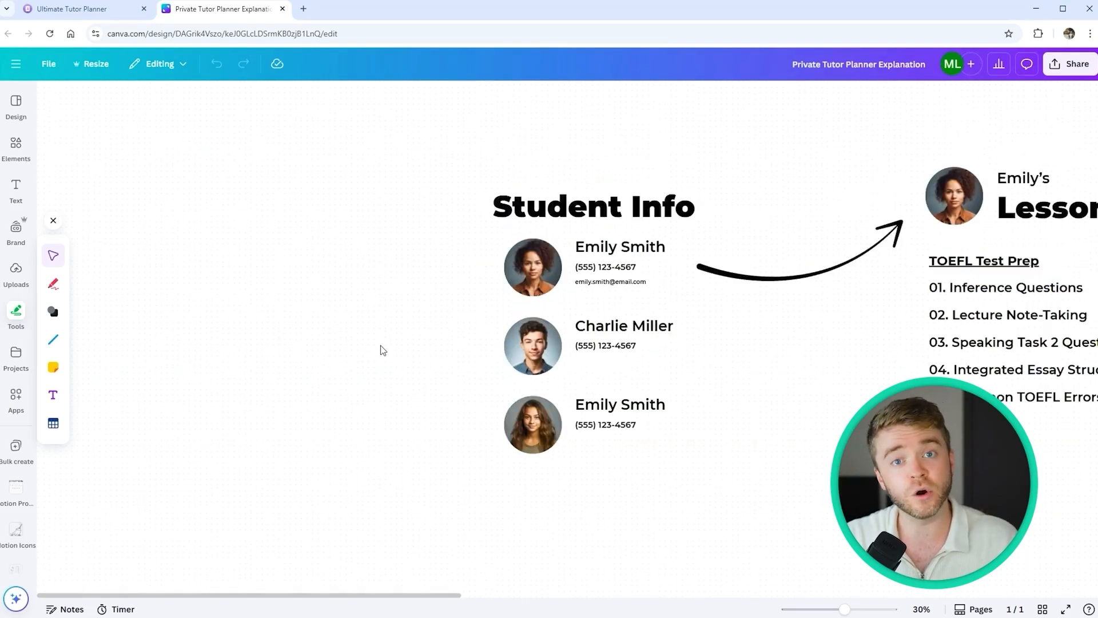
- Switch to the Canva planner diagram and examine its flow from Student Info through Lessons and Appointments to Appointment Info
drag(764, 424, 689, 411)
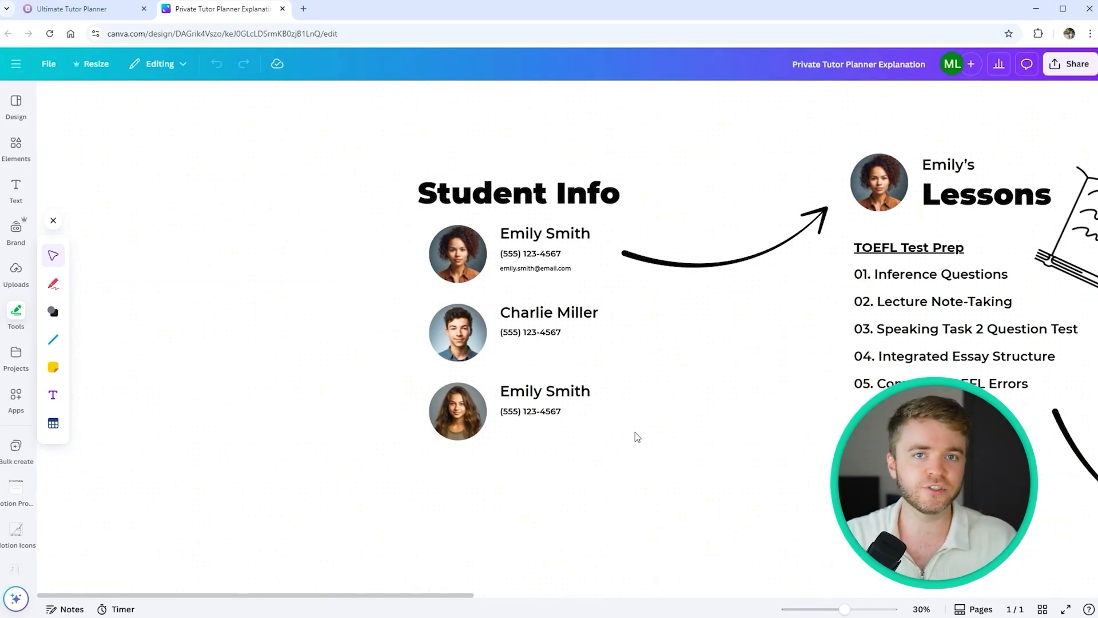
drag(708, 395, 395, 400)
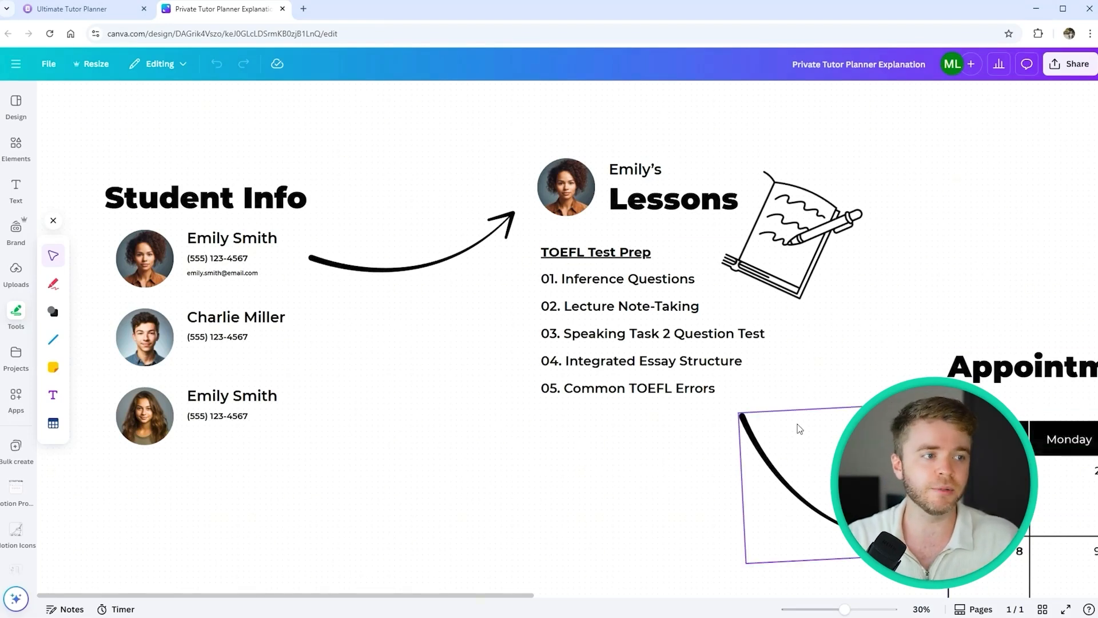
scroll(629, 497, right, 3)
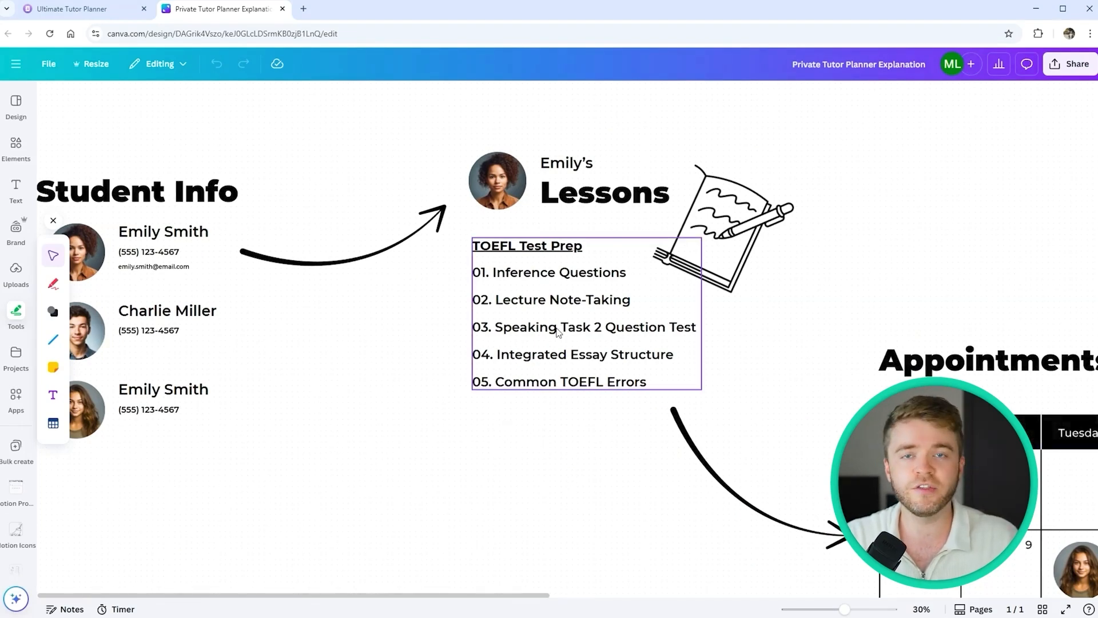
click(801, 421)
scroll(1005, 223, right, 5)
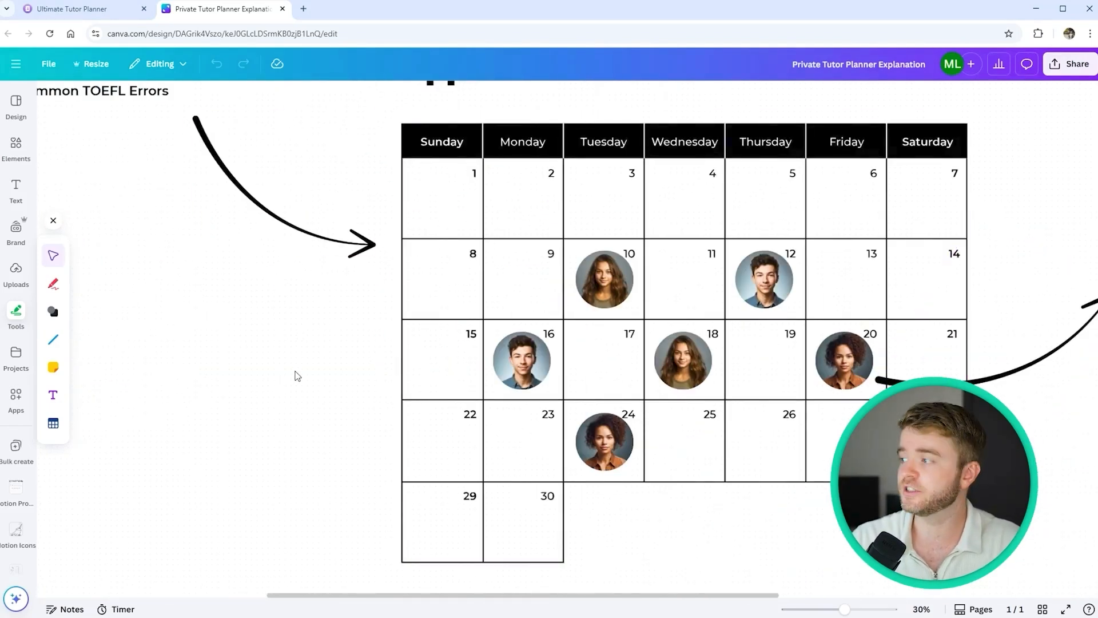
scroll(301, 375, down, 1)
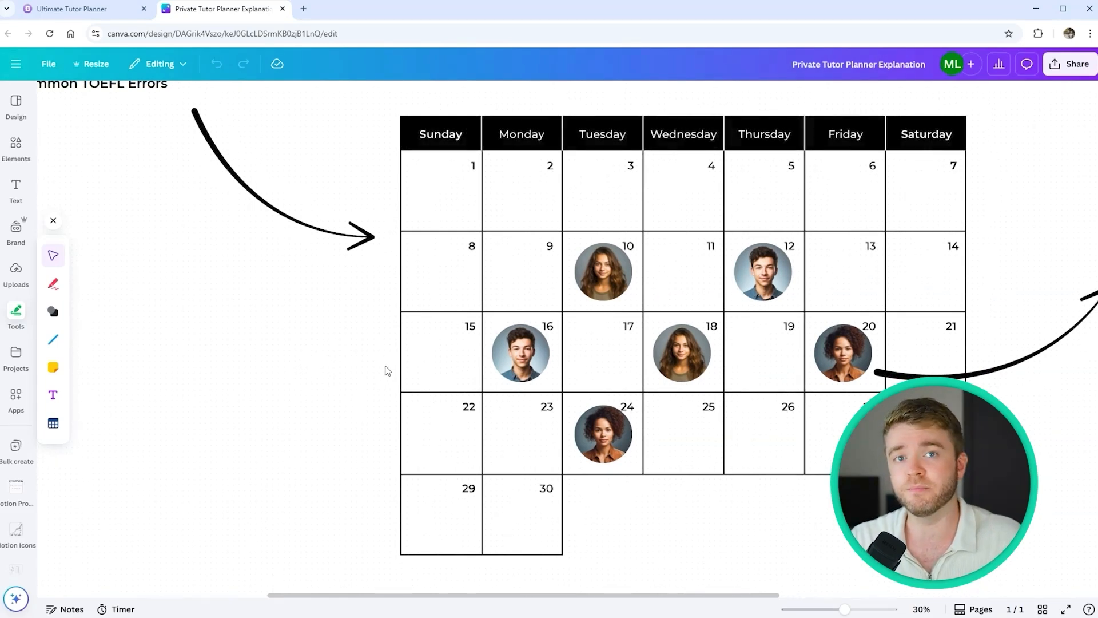
scroll(385, 369, right, 2)
scroll(385, 369, down, 1)
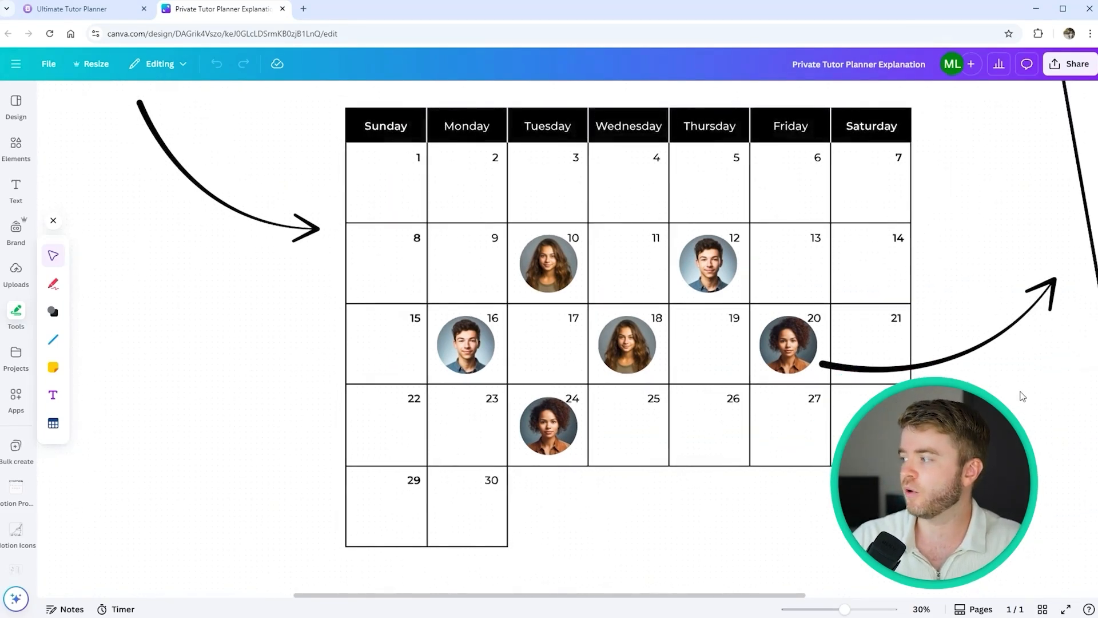
scroll(1007, 396, down, 1)
scroll(1006, 396, down, 2)
scroll(857, 401, right, 6)
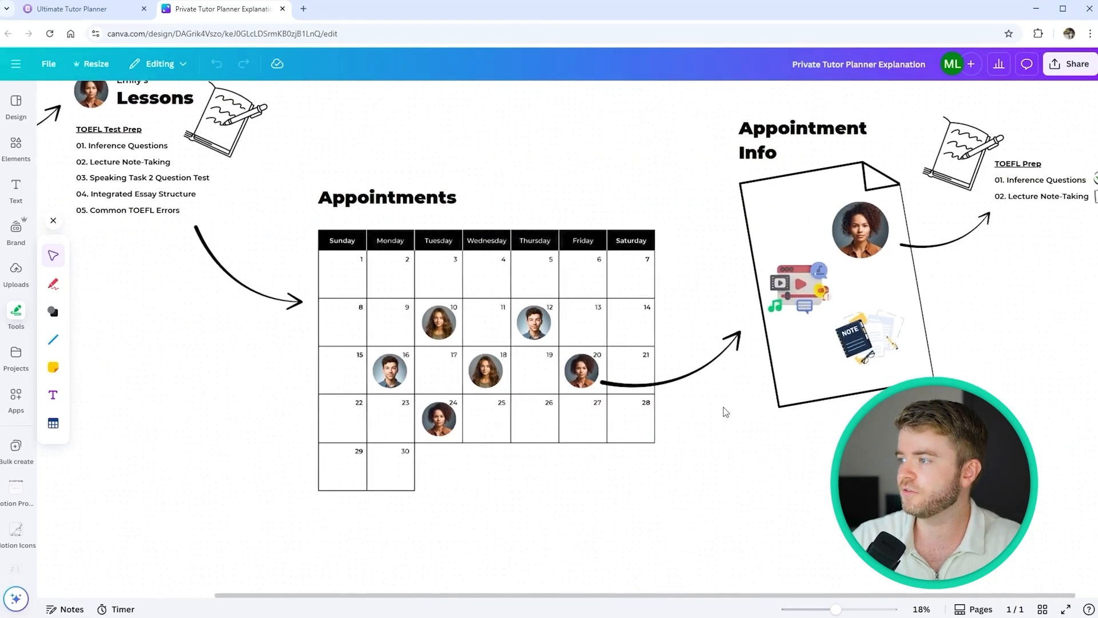
drag(660, 411, 628, 430)
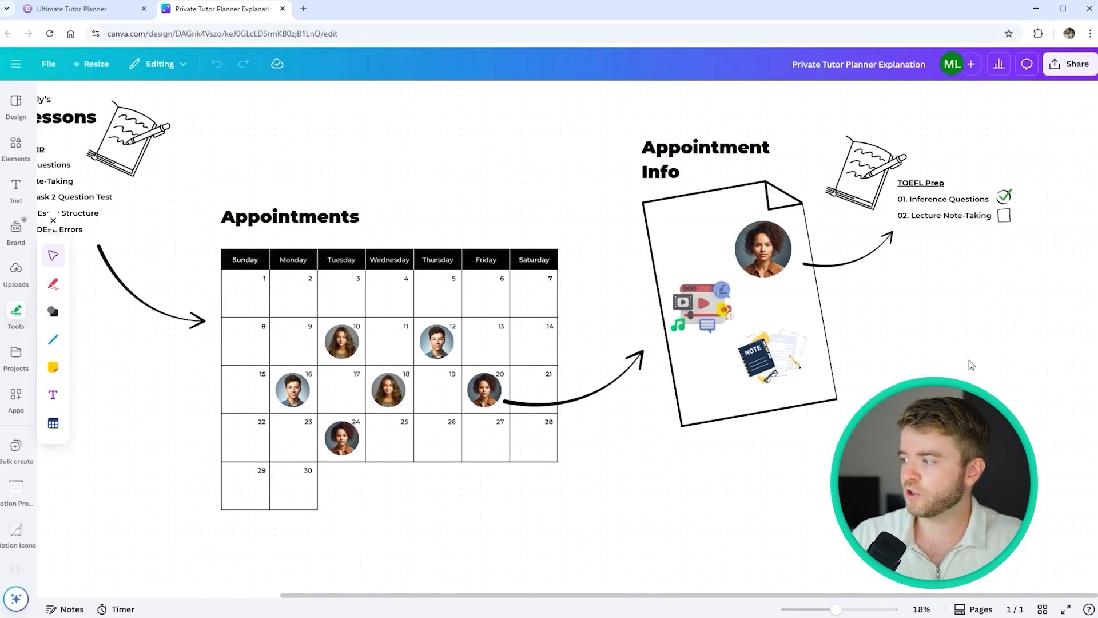
drag(972, 321, 933, 334)
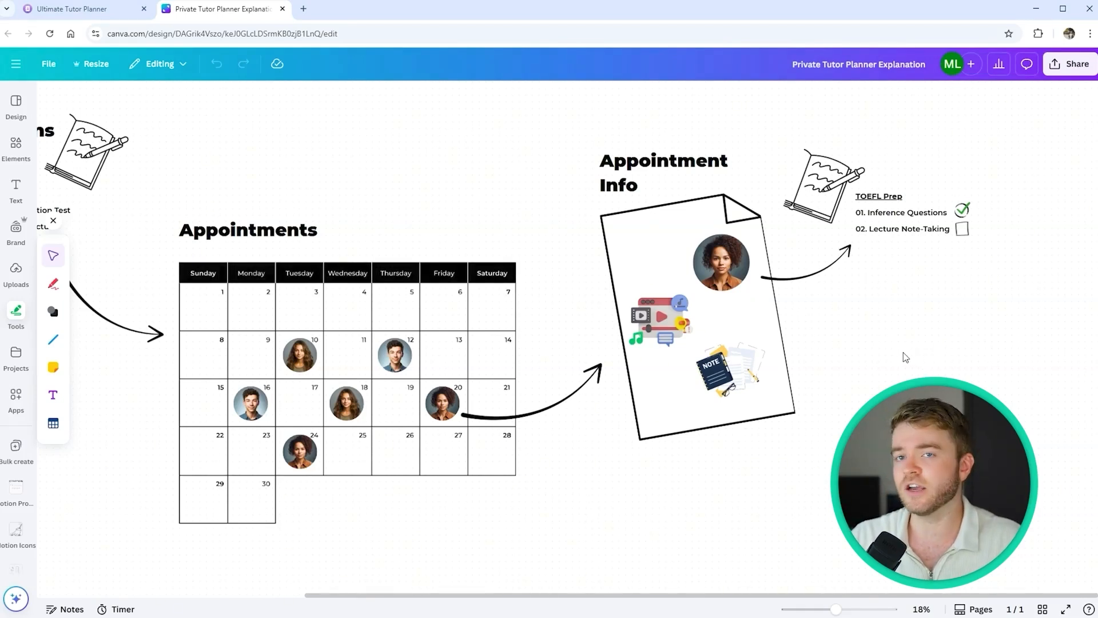
scroll(906, 337, right, 1)
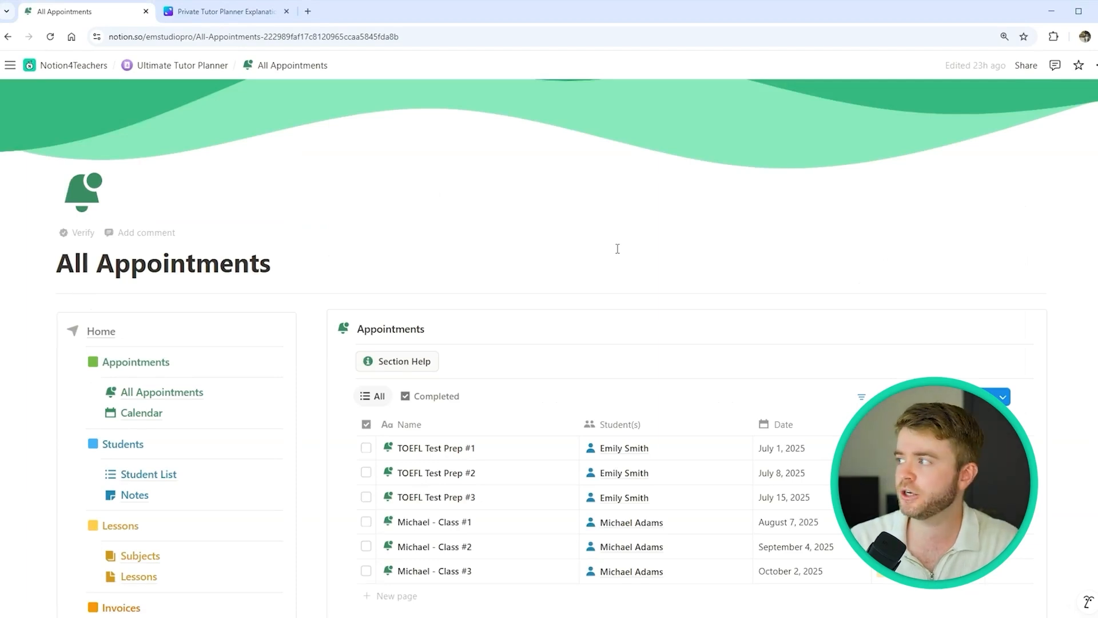
- Add an entry named "New Appointment" to the Appointments table on the All Appointments page
scroll(618, 253, down, 1)
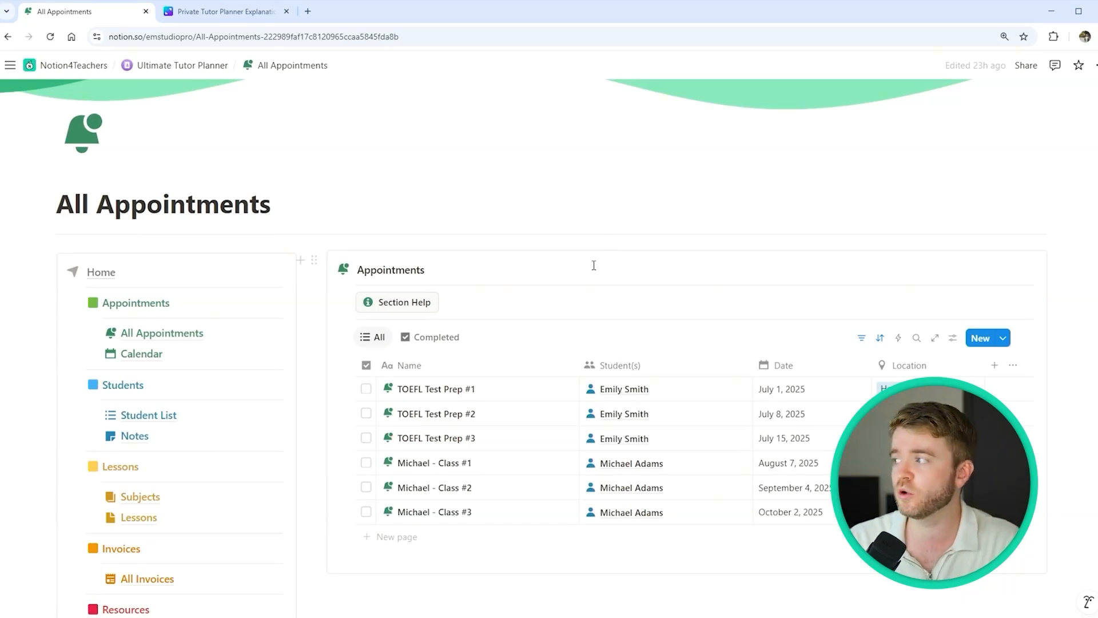
scroll(605, 224, down, 1)
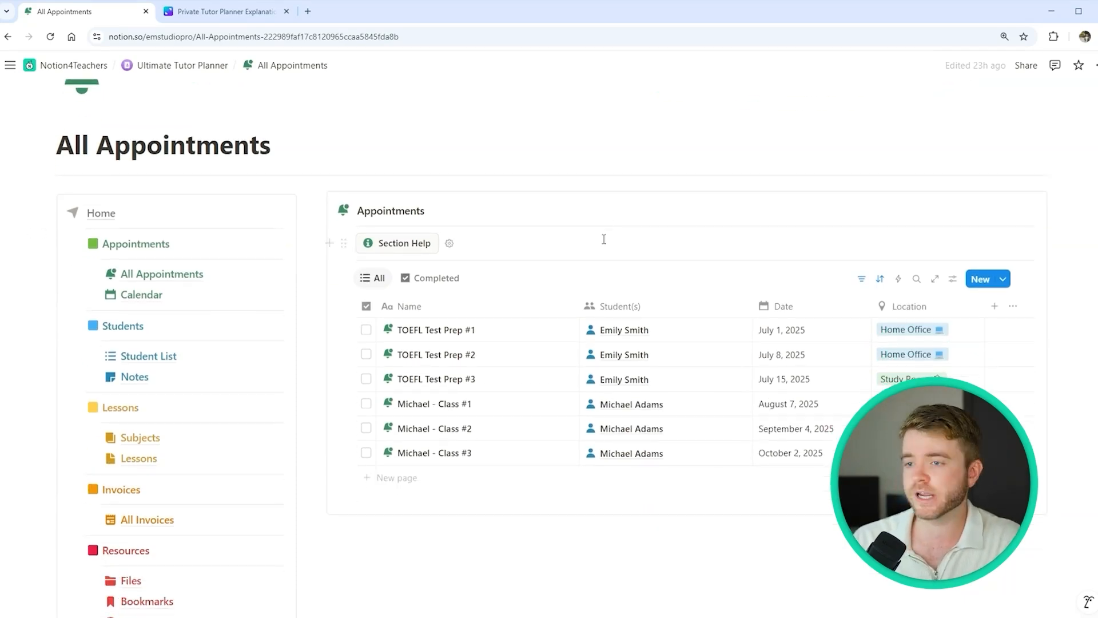
click(397, 477)
text(New Appointment)
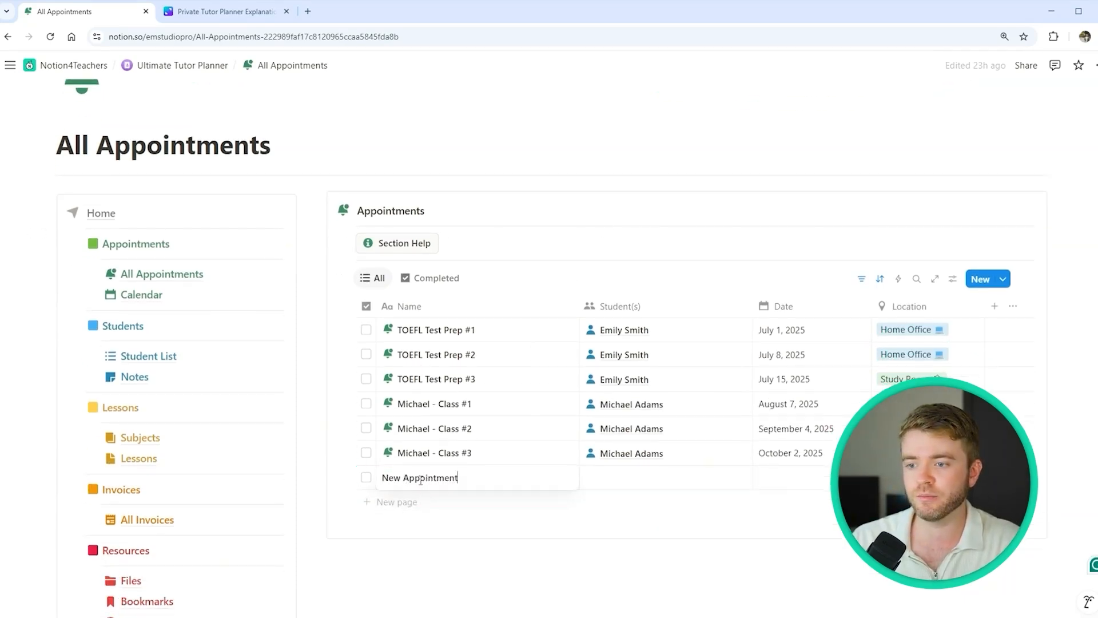
key(Return)
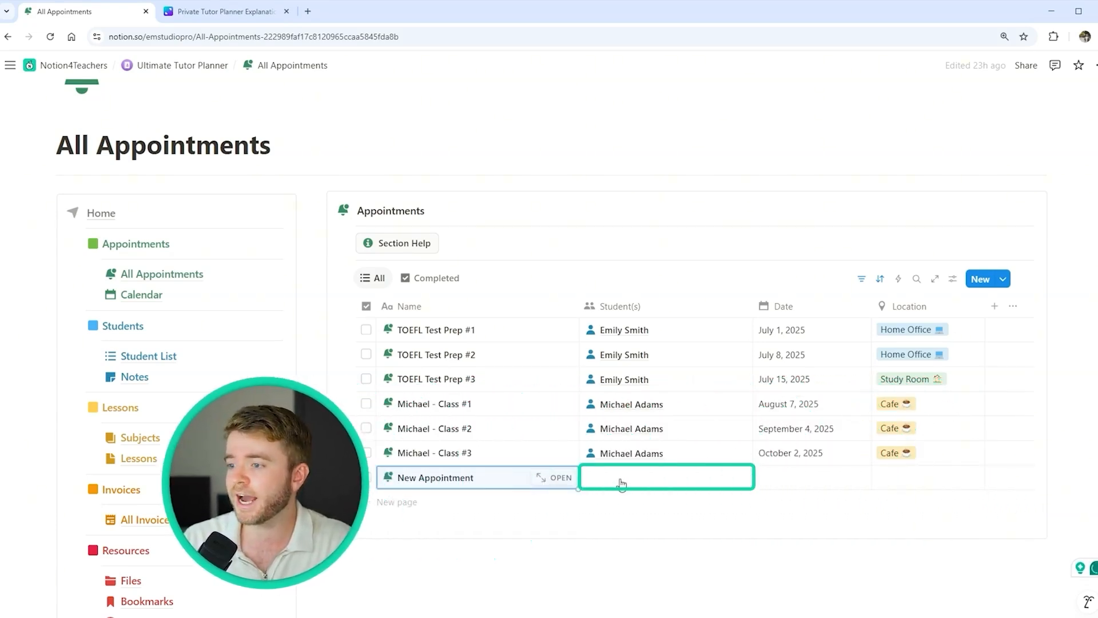
- Link two students to New Appointment: the one from the TOEFL Test Prep rows and the one from the numbered Class rows
click(621, 482)
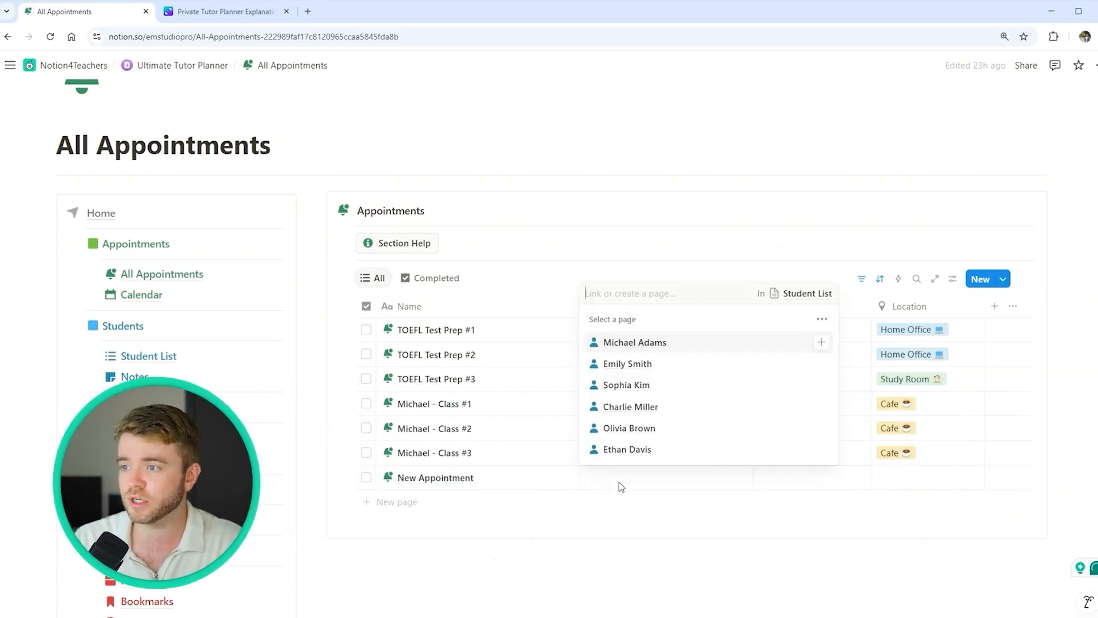
click(688, 366)
click(692, 204)
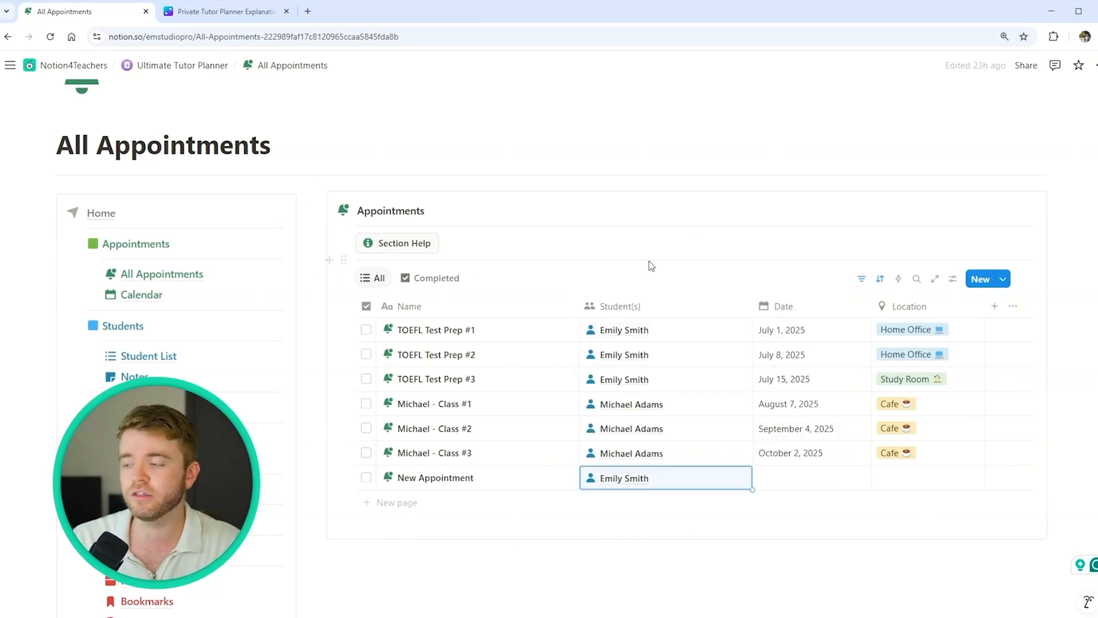
scroll(790, 267, down, 1)
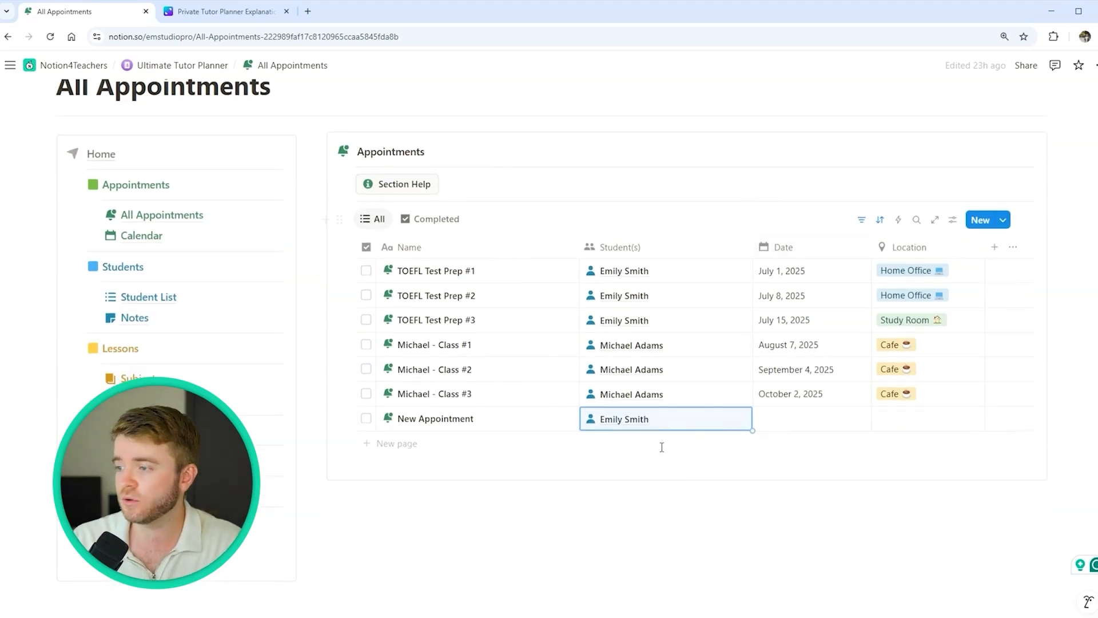
click(683, 422)
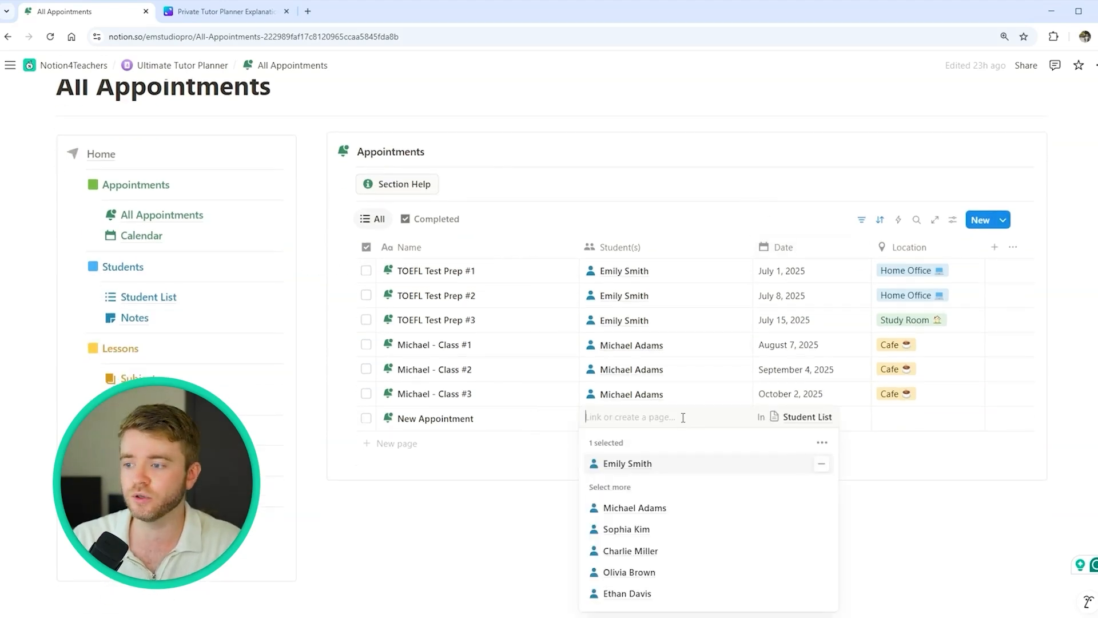
click(694, 514)
key(Escape)
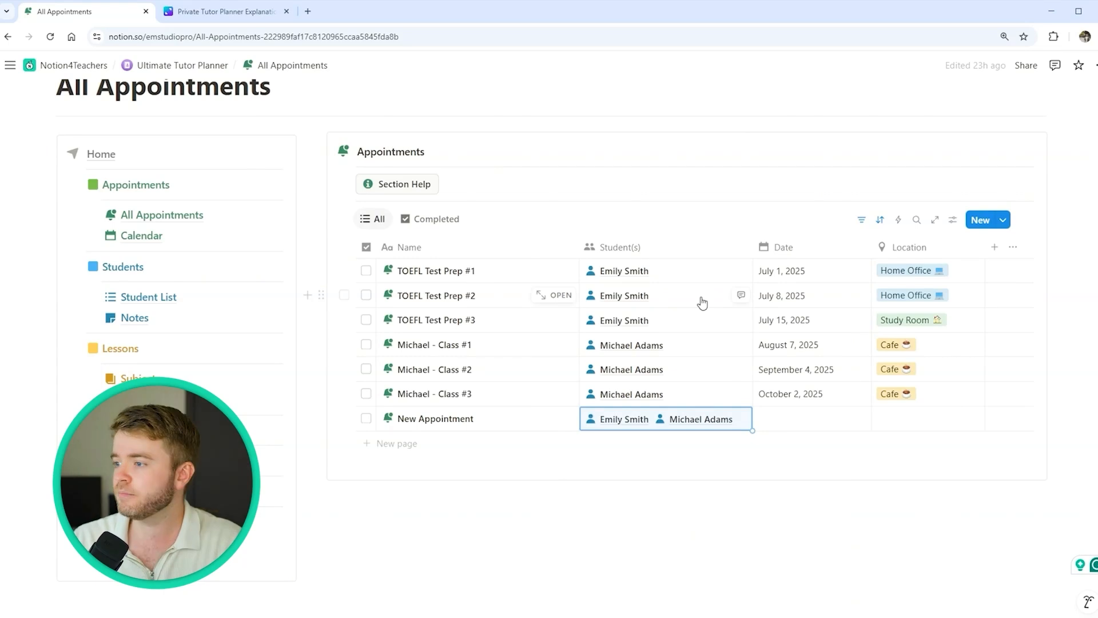
- Set New Appointment's date to July 1, 2025 at 2:00 PM and its location to Library
click(795, 425)
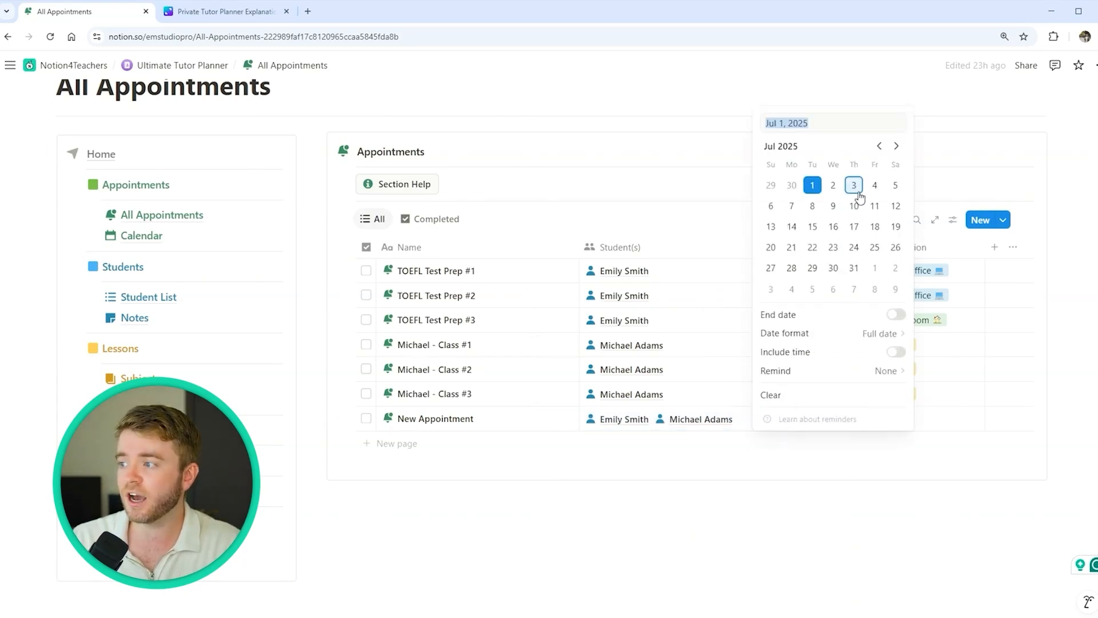
click(895, 353)
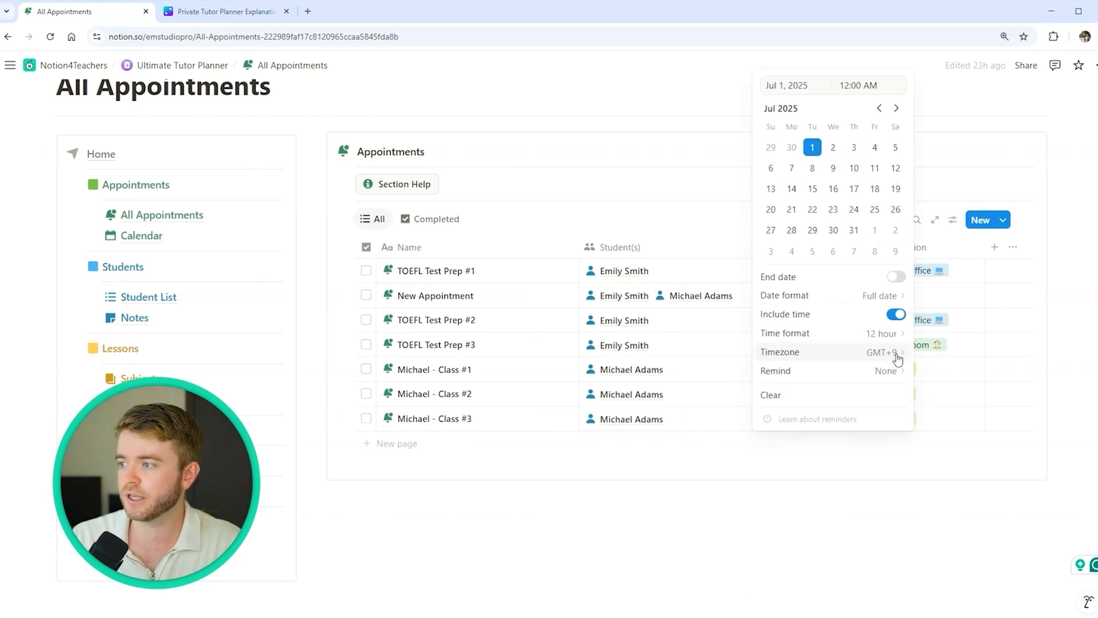
click(850, 85)
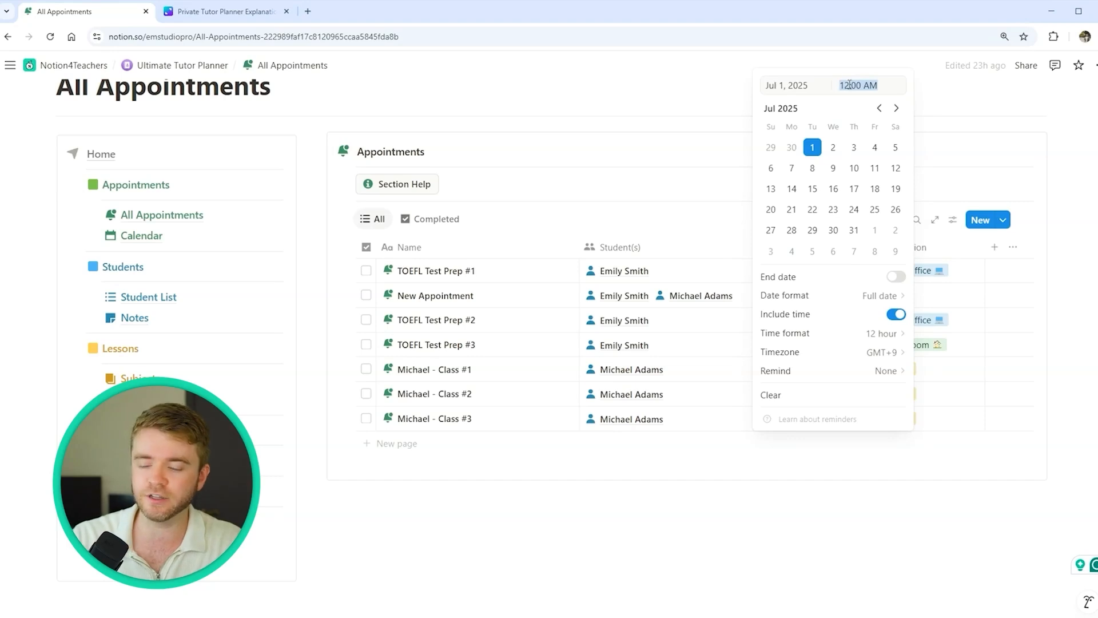
text(2:00 PM)
key(Return)
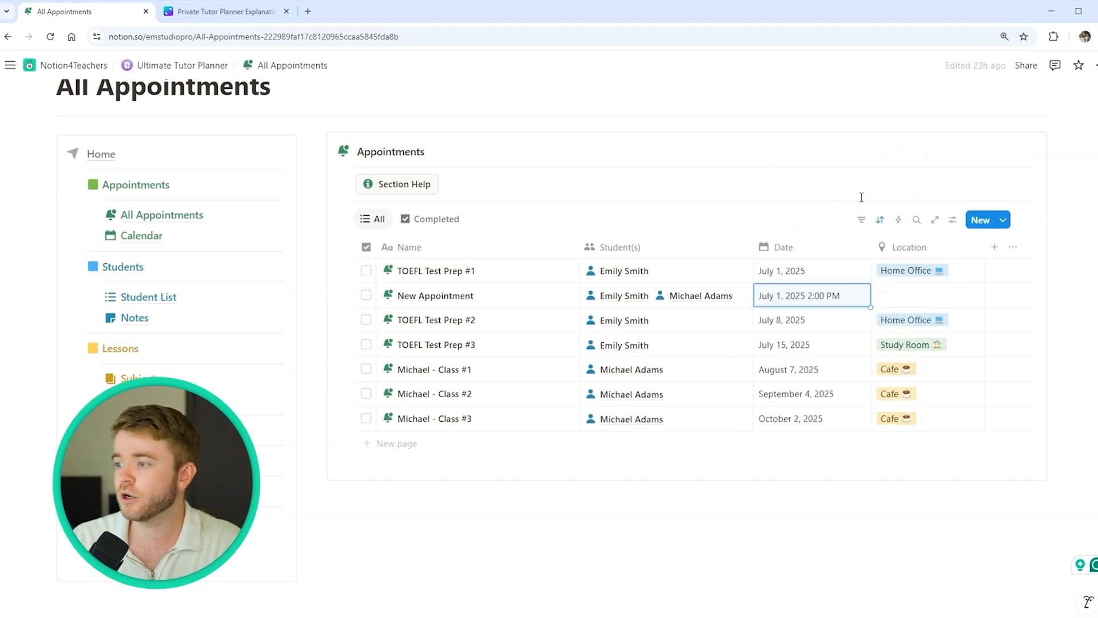
click(915, 298)
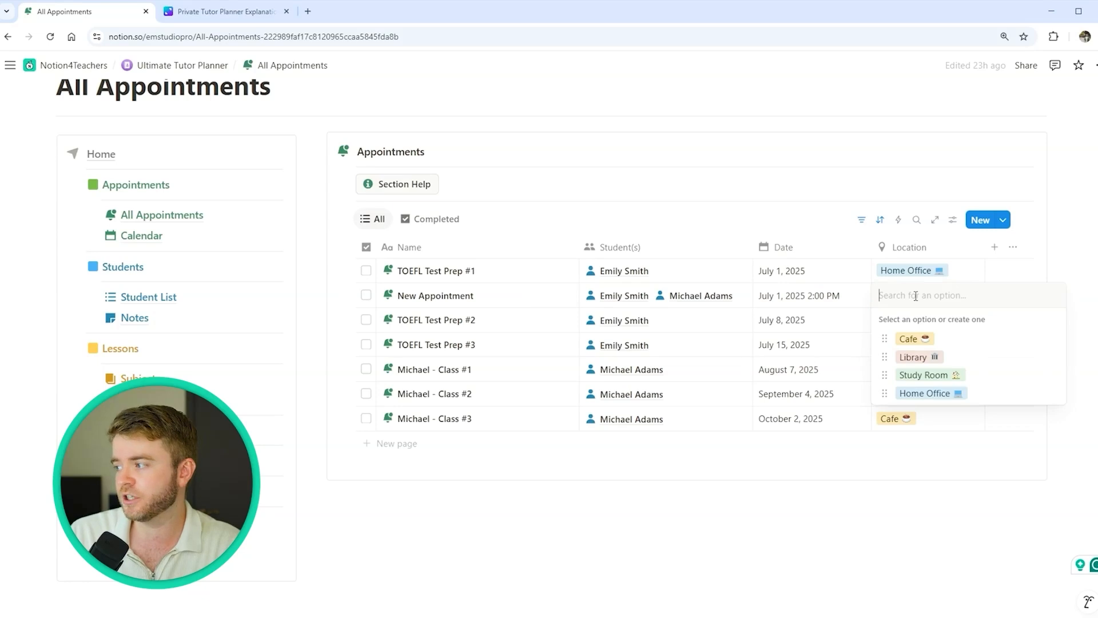
click(910, 356)
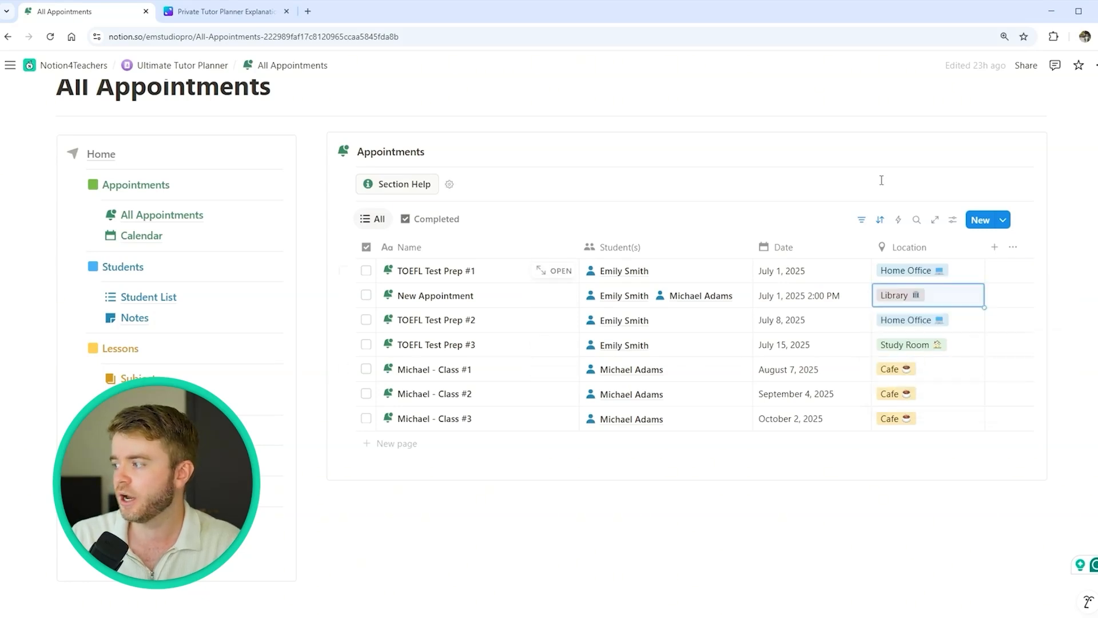
click(995, 247)
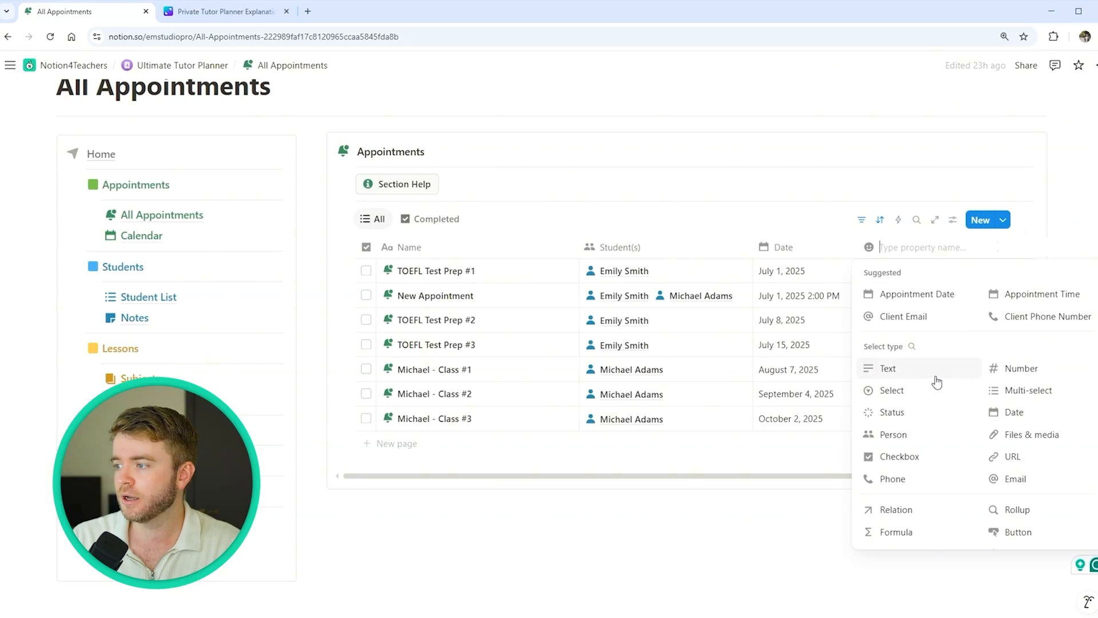
scroll(932, 377, down, 1)
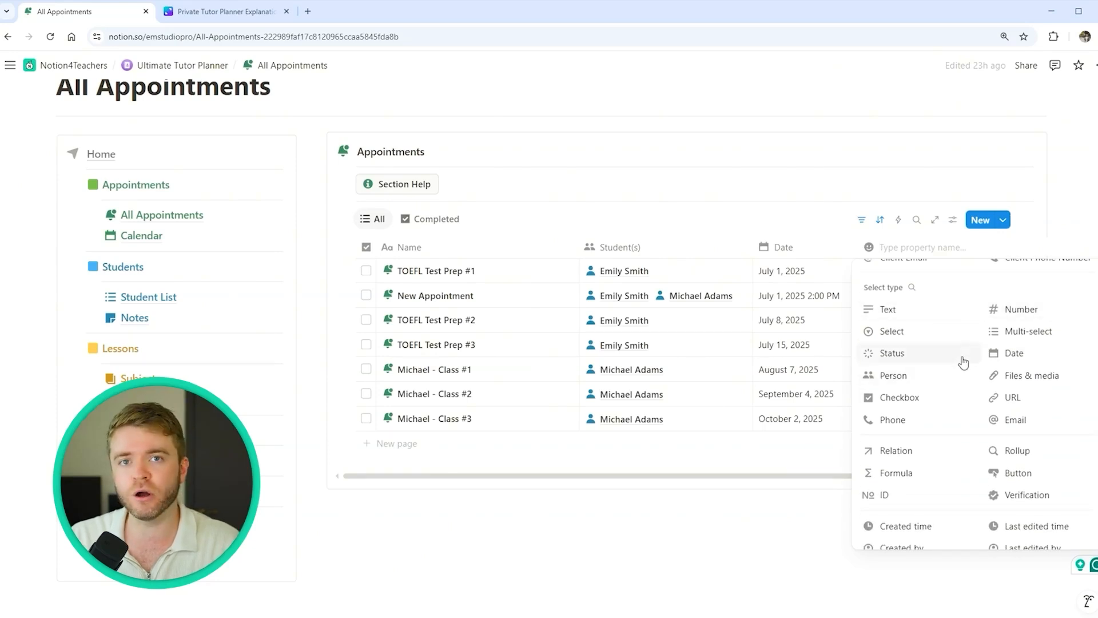
click(873, 183)
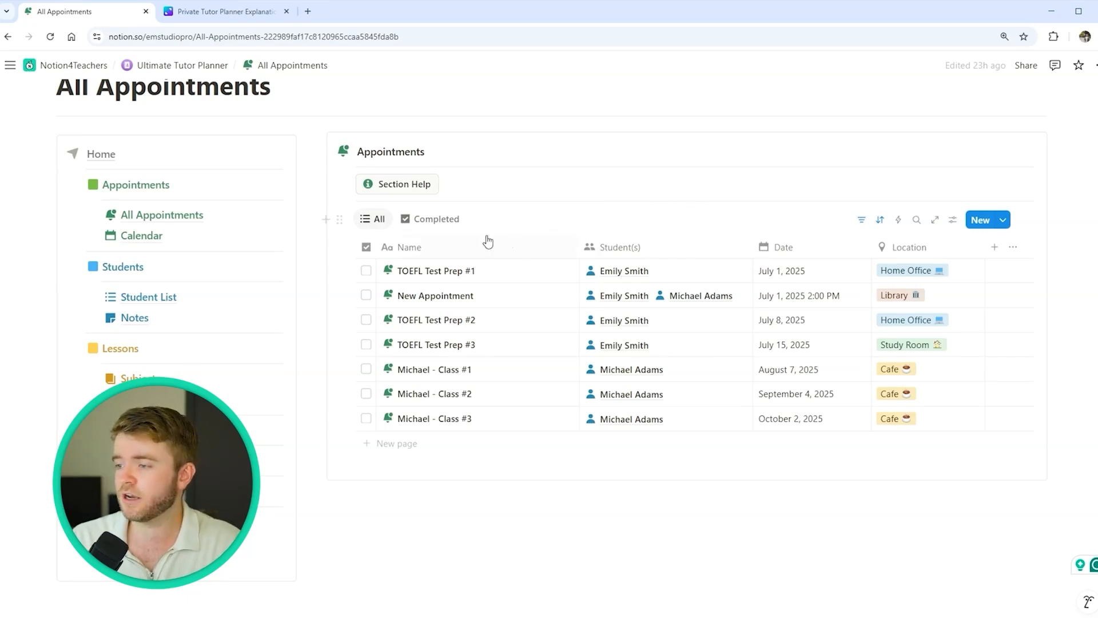
- Mark the TOEFL Test Prep #1 appointment as completed and show the Completed view of the table
click(366, 271)
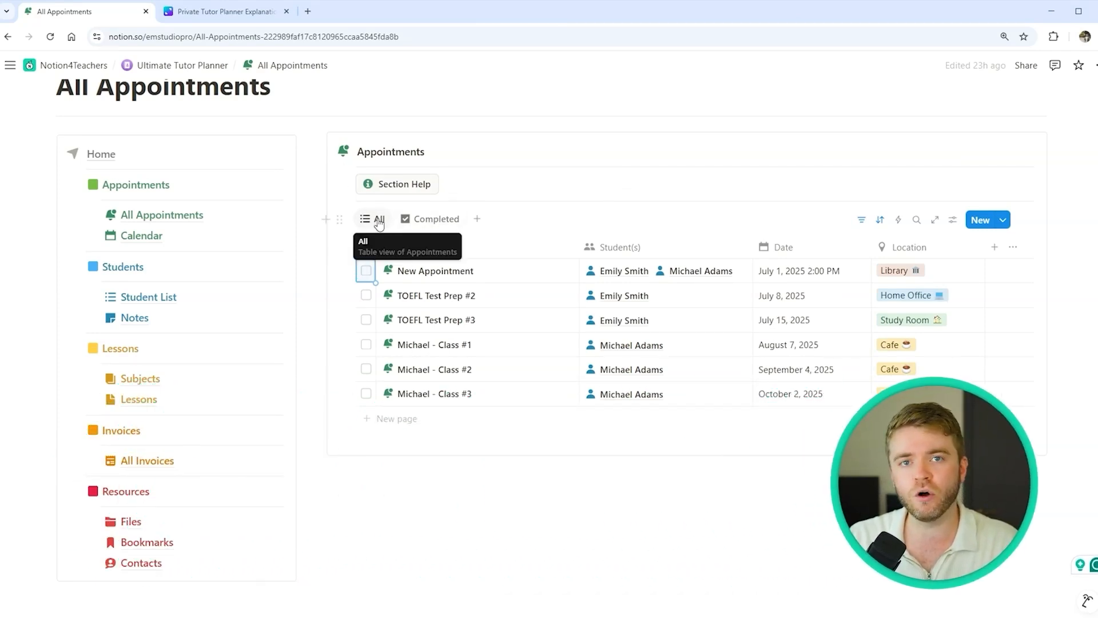
click(424, 222)
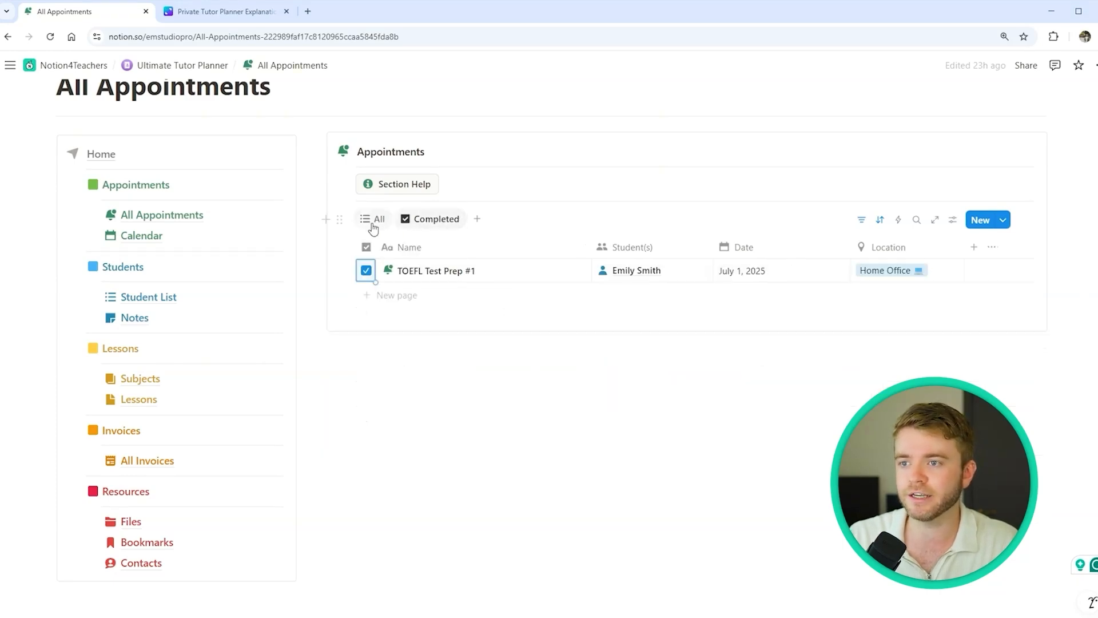
- Open the TOEFL Test Prep #1 appointment page and review its student, notes, and files and resources sections
click(569, 273)
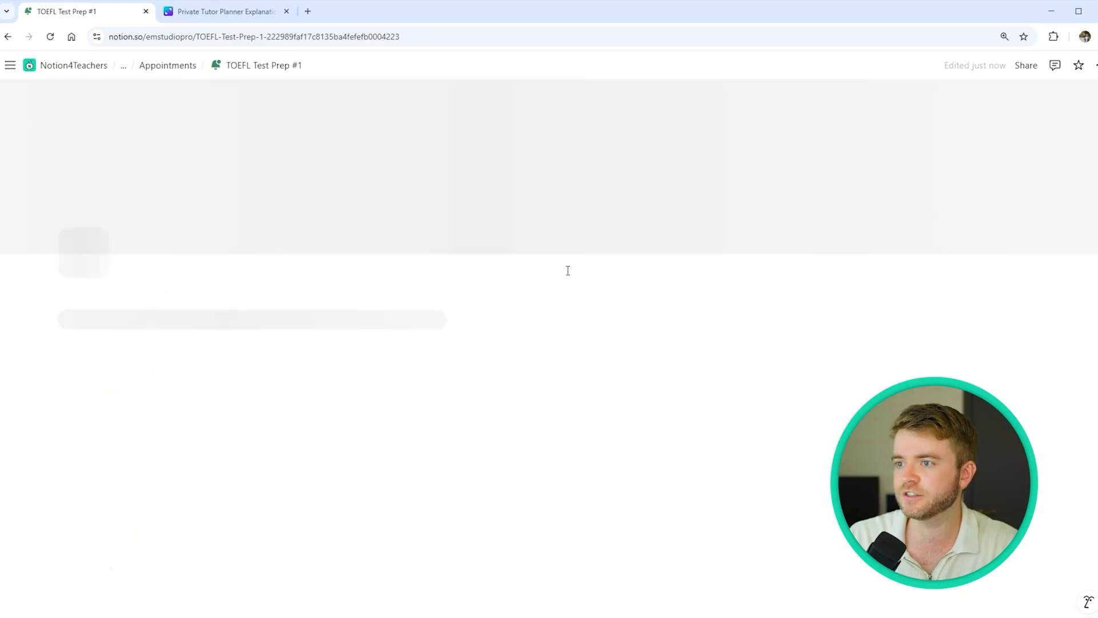
scroll(578, 193, down, 6)
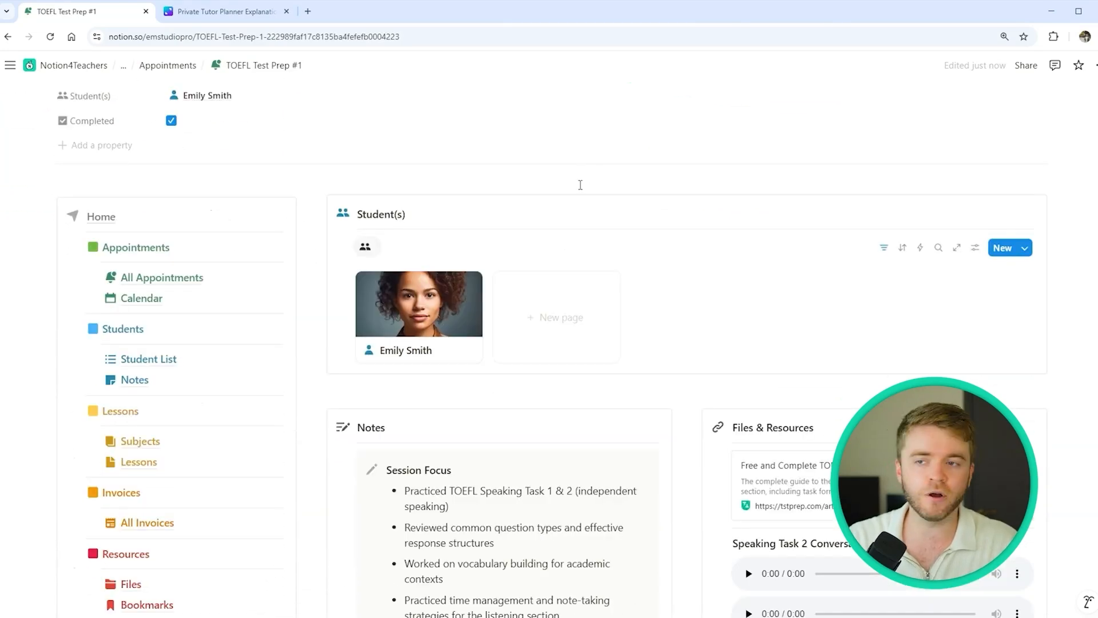
scroll(559, 196, down, 1)
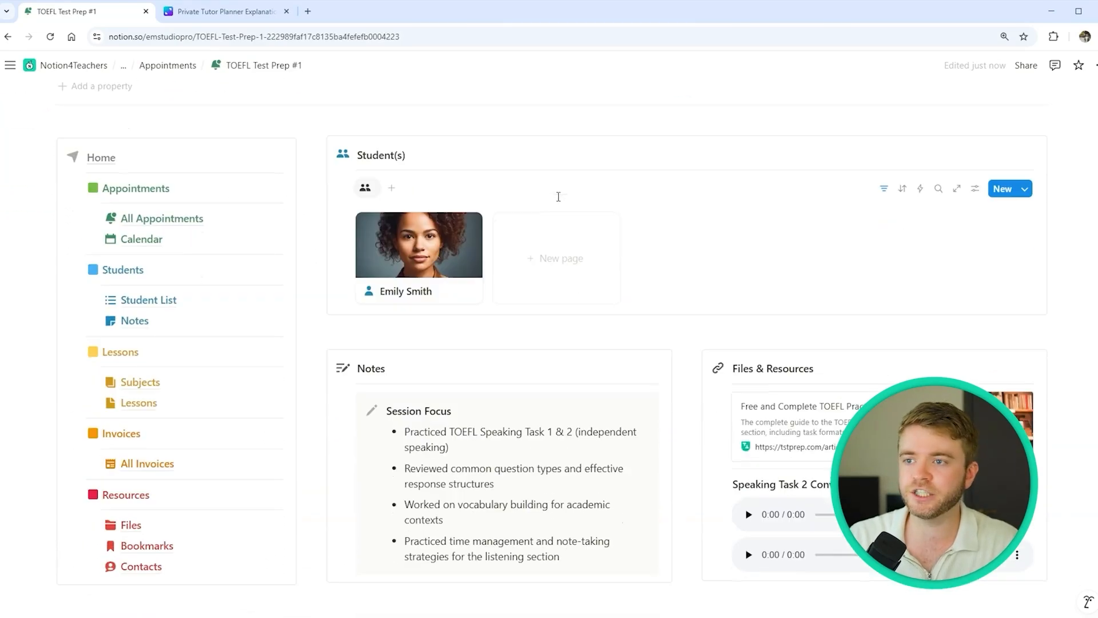
- Open the profile of the student linked to TOEFL Test Prep #1 and review its alerts, appointments, lessons, notes and invoices
click(420, 266)
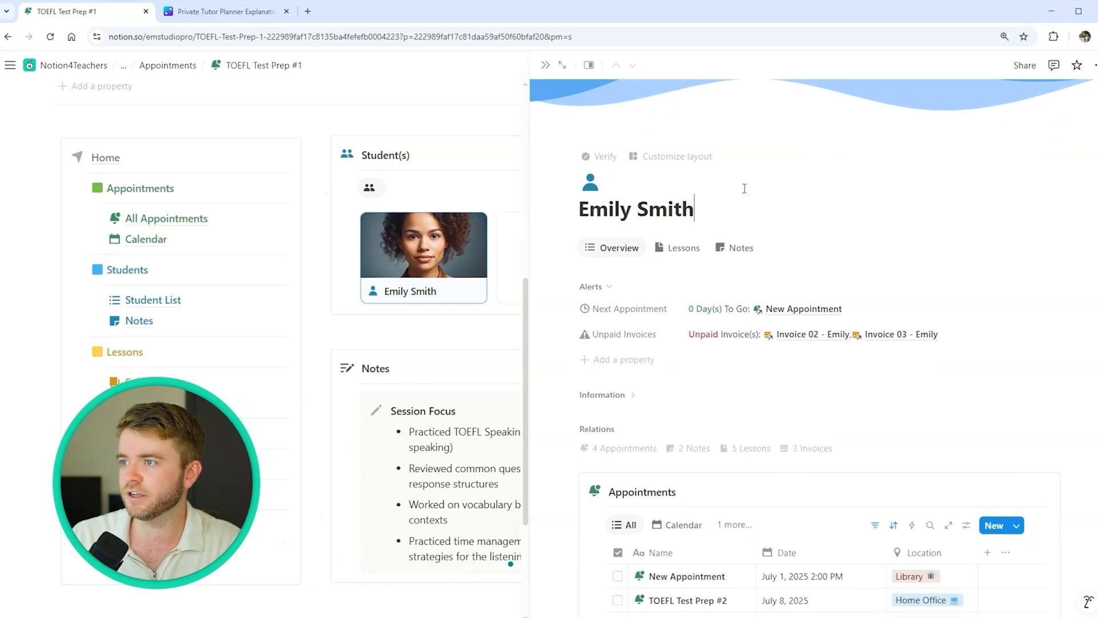
scroll(781, 187, down, 1)
scroll(790, 187, up, 2)
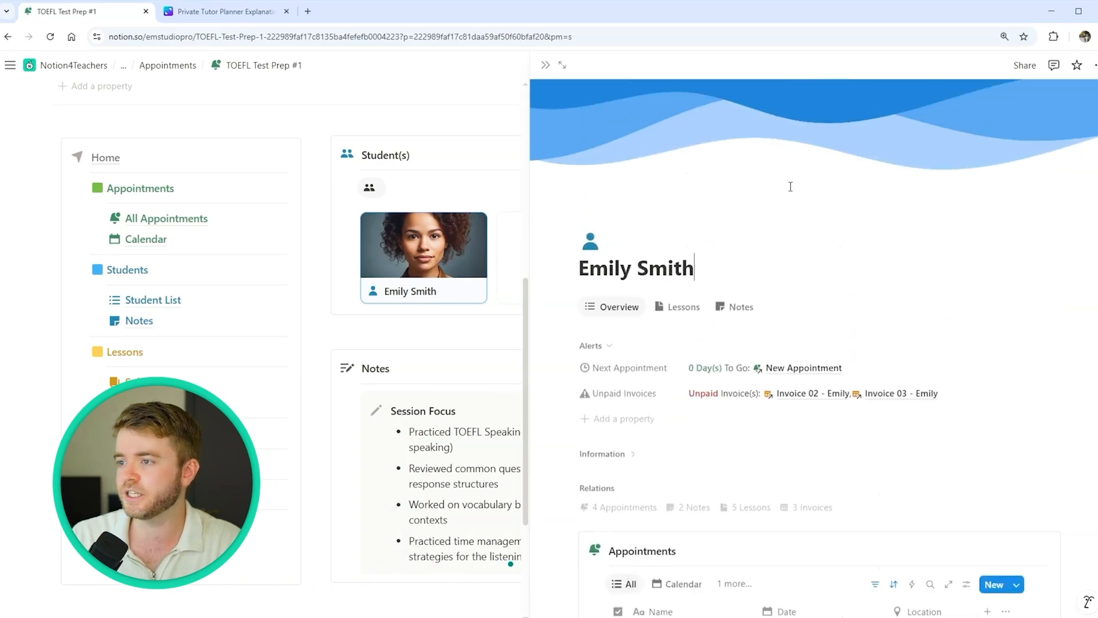
scroll(790, 194, down, 2)
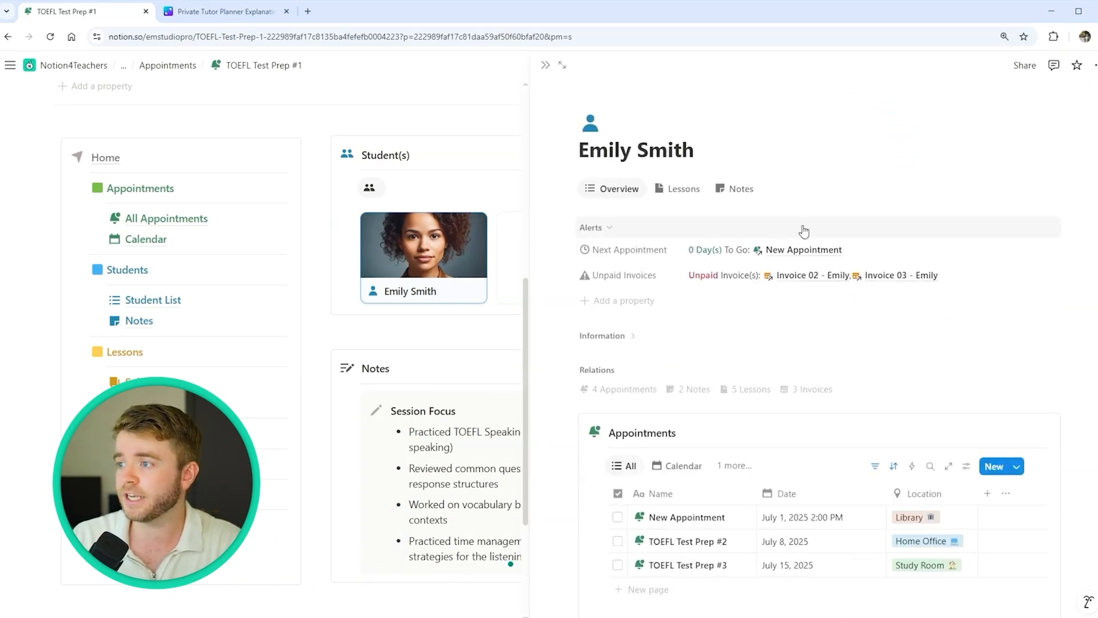
scroll(811, 170, up, 2)
scroll(808, 223, down, 1)
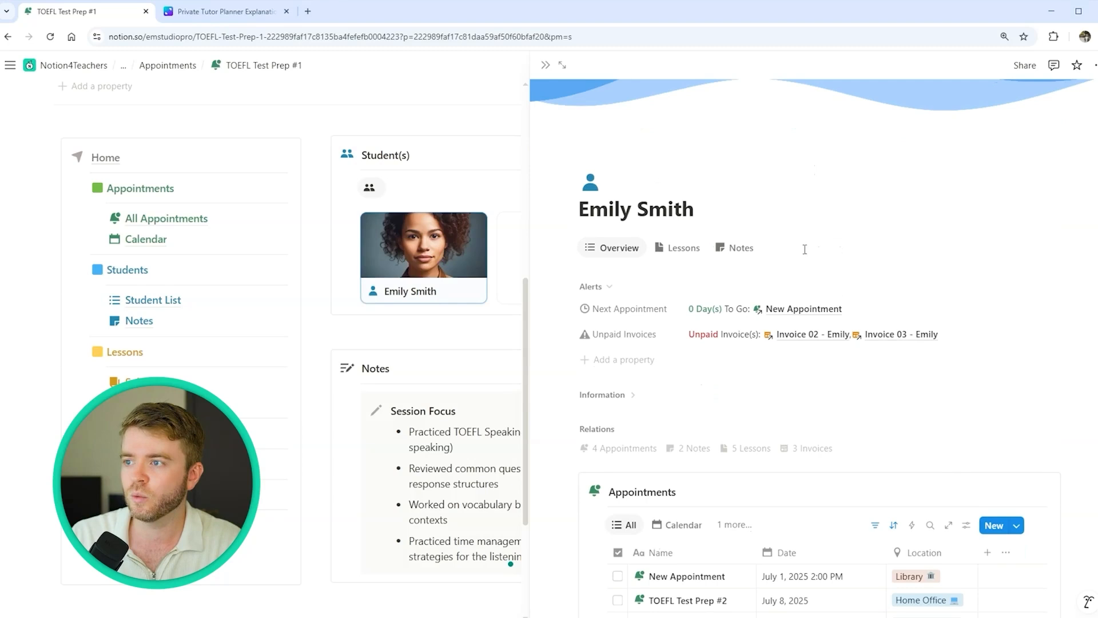
scroll(808, 355, down, 3)
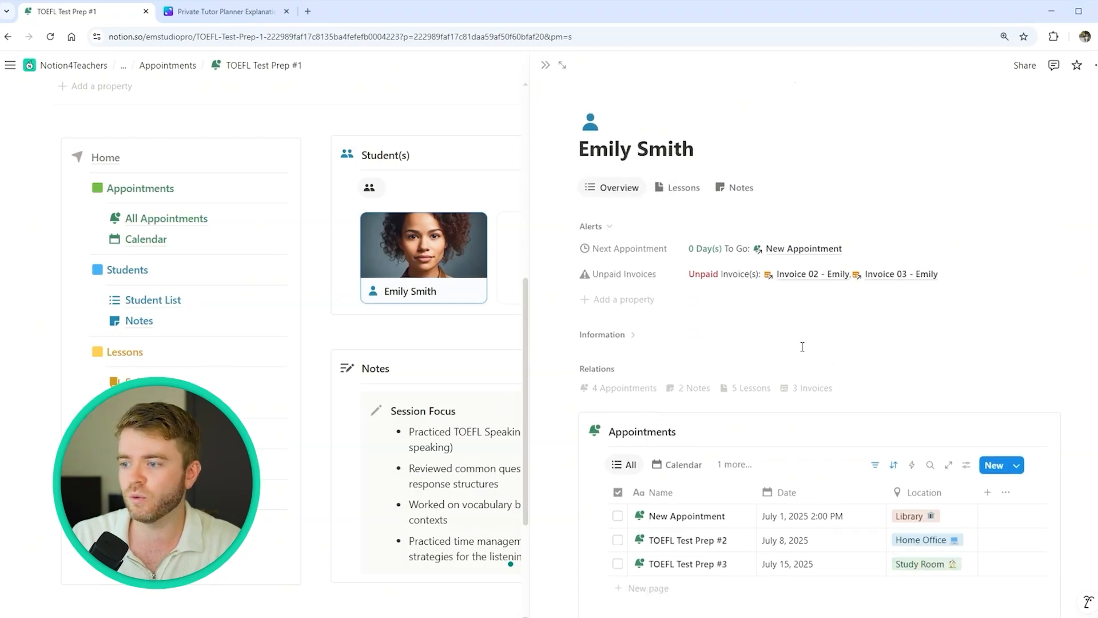
scroll(732, 313, down, 4)
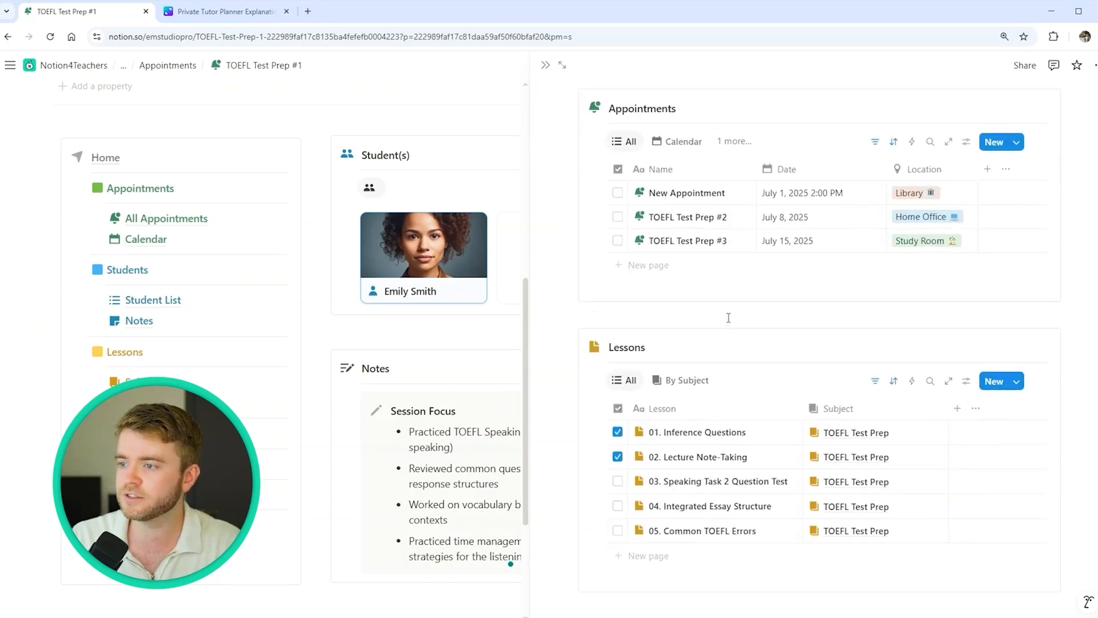
scroll(777, 341, down, 8)
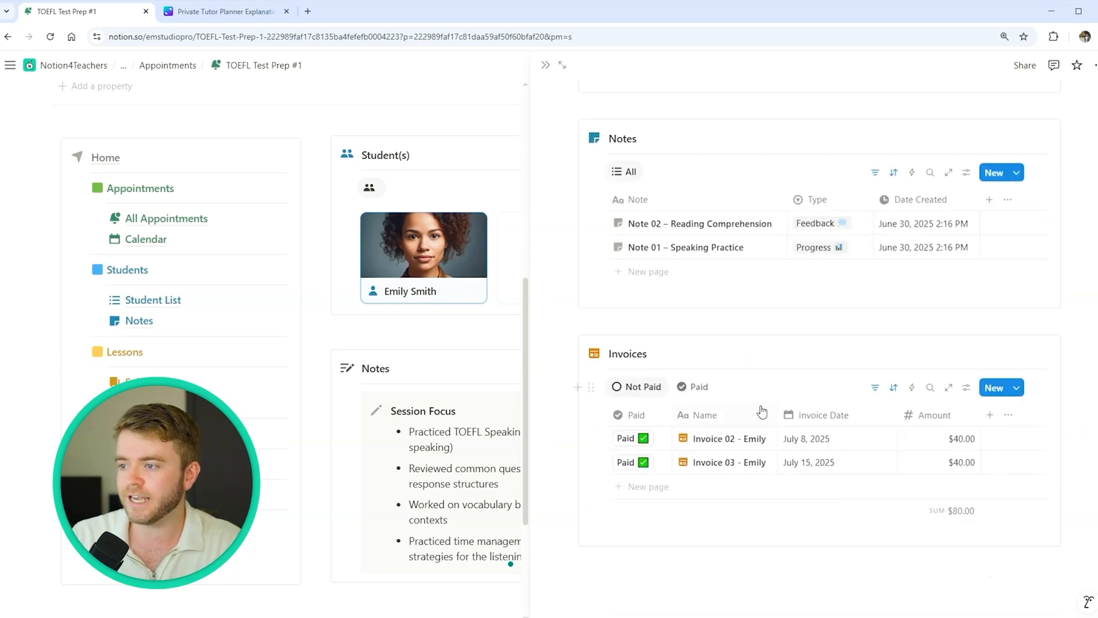
scroll(762, 420, up, 10)
scroll(760, 417, up, 7)
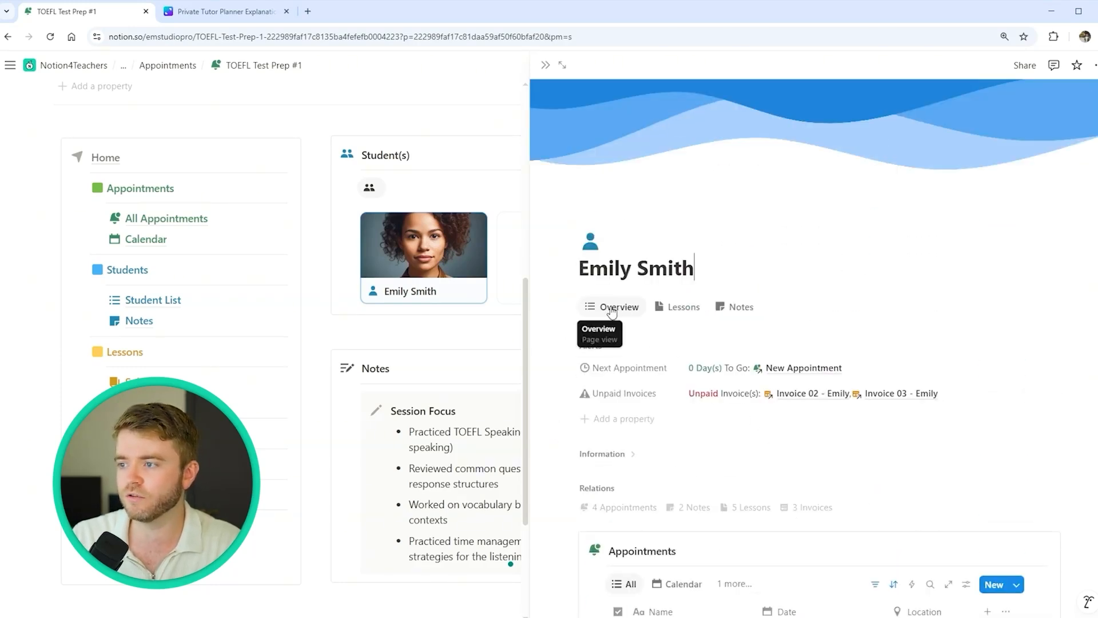
- Check the student profile's Lessons and Notes views, and return to the session notes on the TOEFL Test Prep #1 page
click(692, 313)
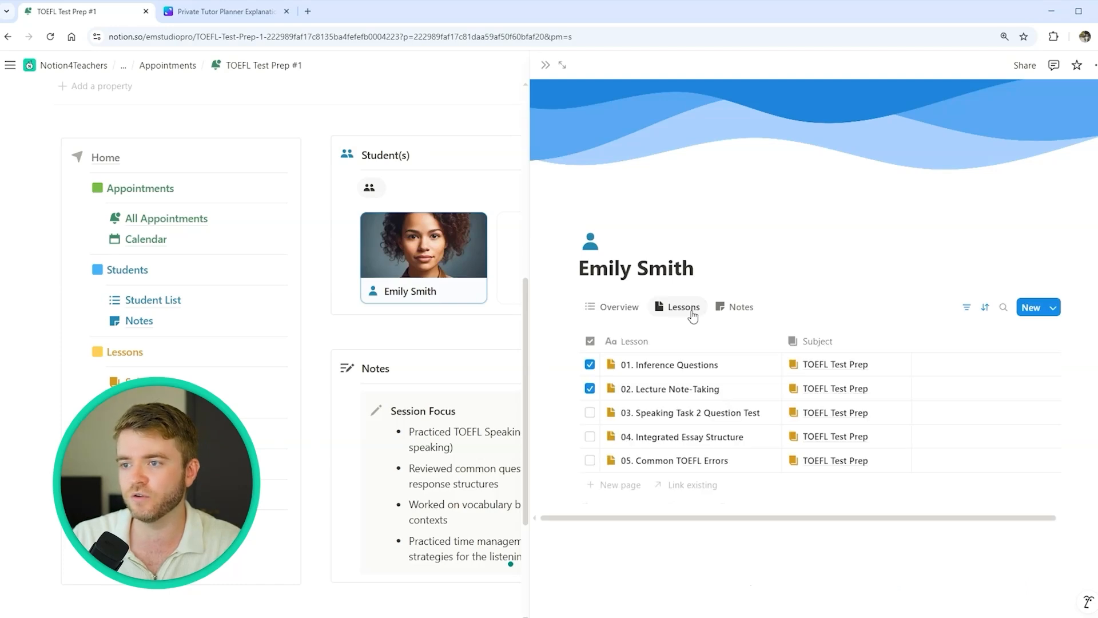
click(731, 310)
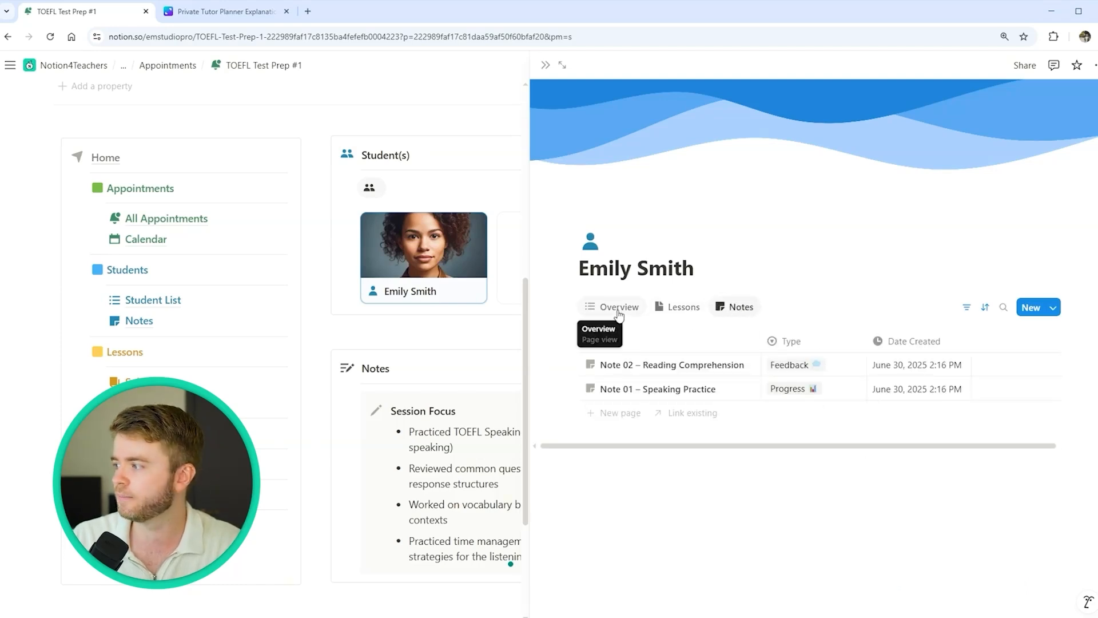
key(Escape)
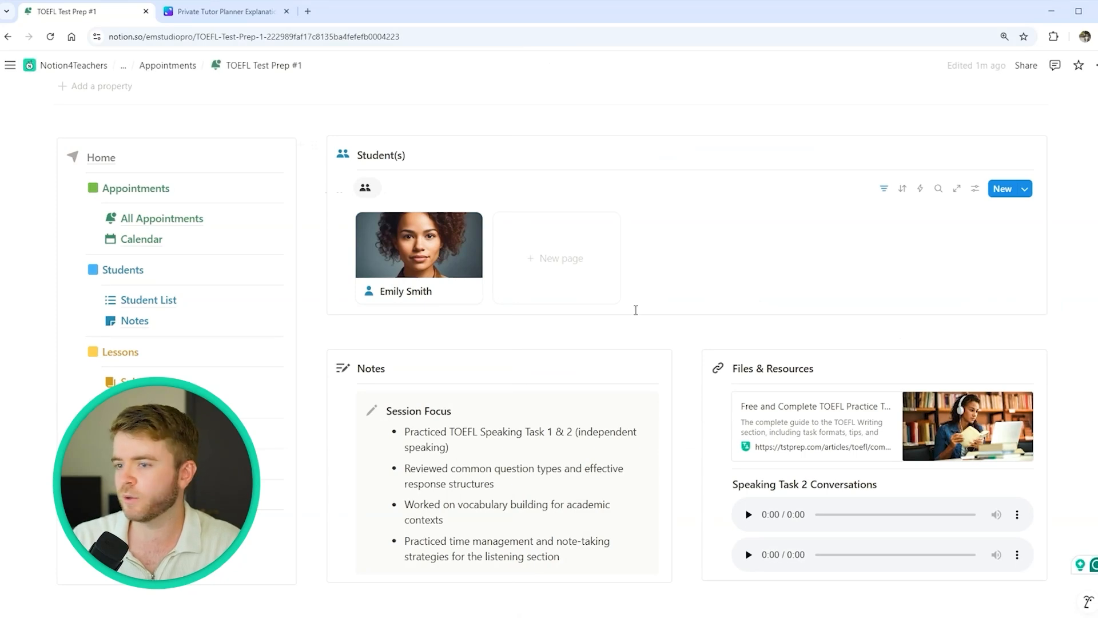
scroll(639, 303, down, 2)
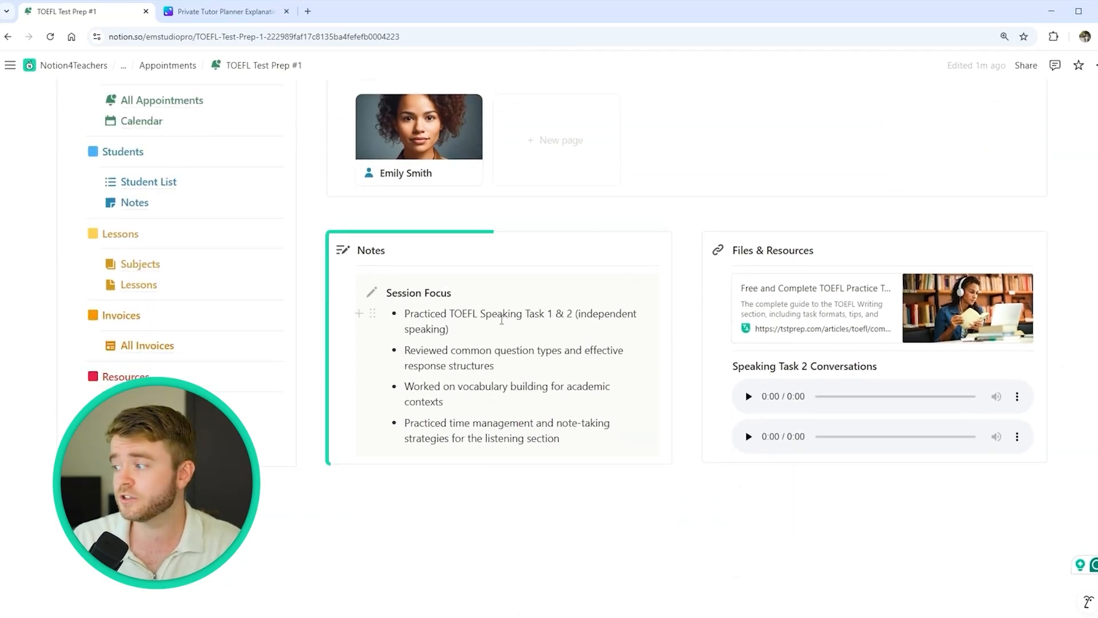
scroll(820, 308, down, 1)
scroll(823, 308, up, 1)
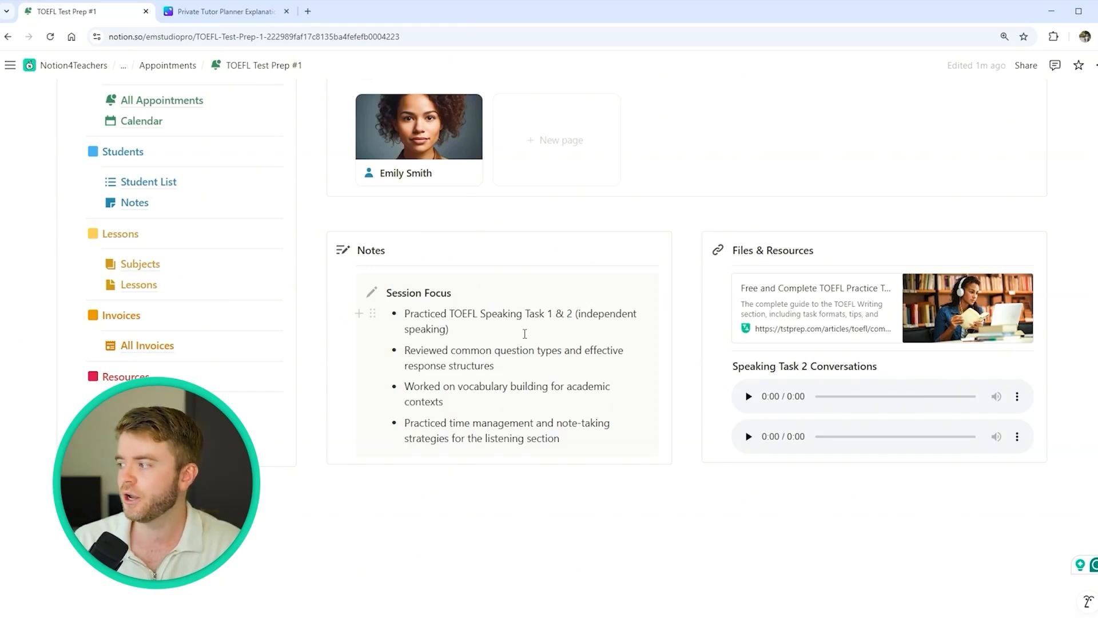
- Reopen the linked student's profile and open the 01. Inference Questions lesson from its Lessons table
click(453, 142)
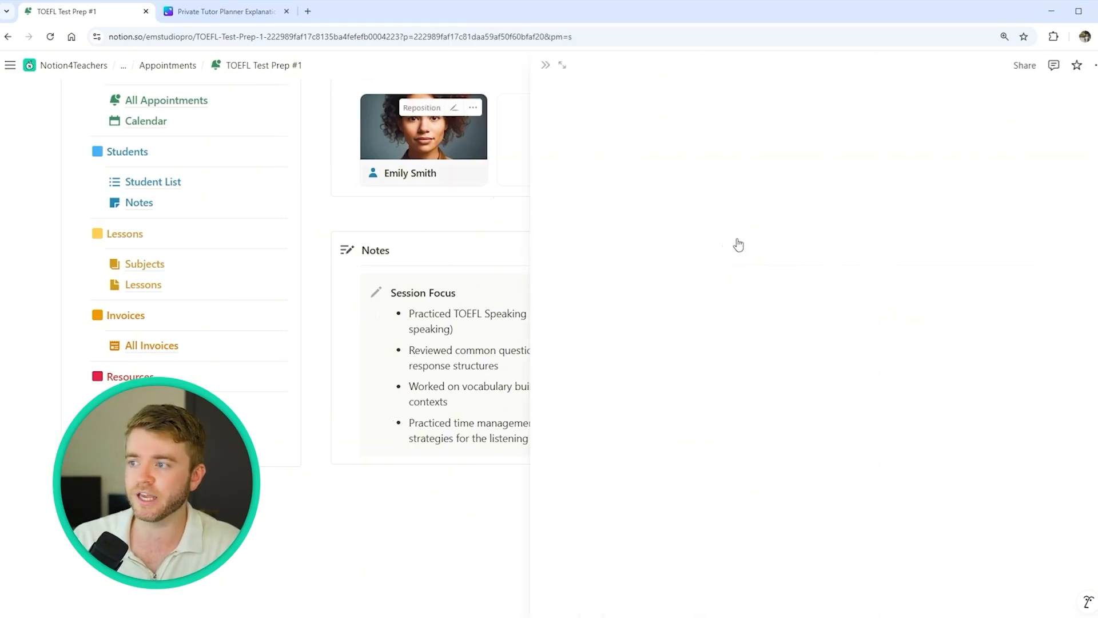
scroll(845, 283, down, 6)
scroll(845, 283, down, 3)
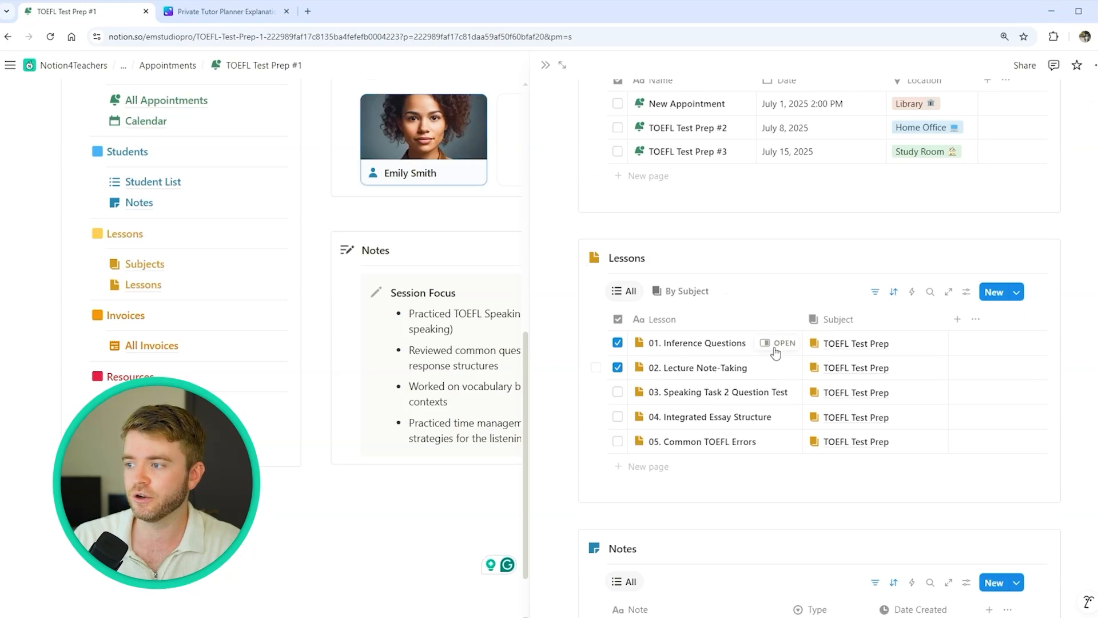
click(775, 340)
key(Escape)
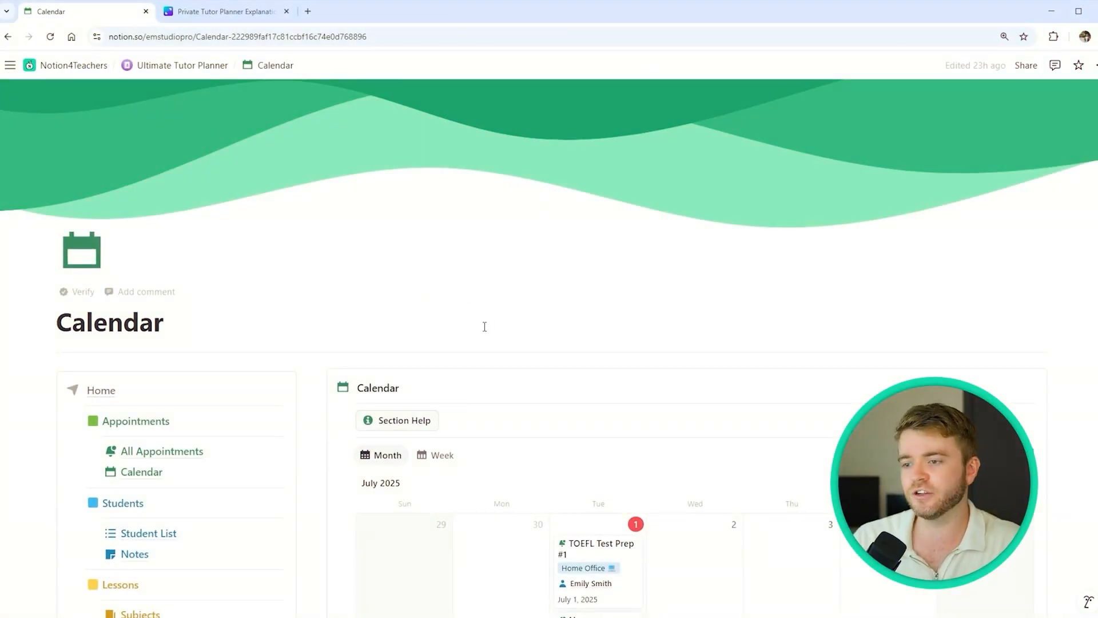
- Review the July 2025 appointments on the Calendar page in the Week and Month views
scroll(484, 326, down, 5)
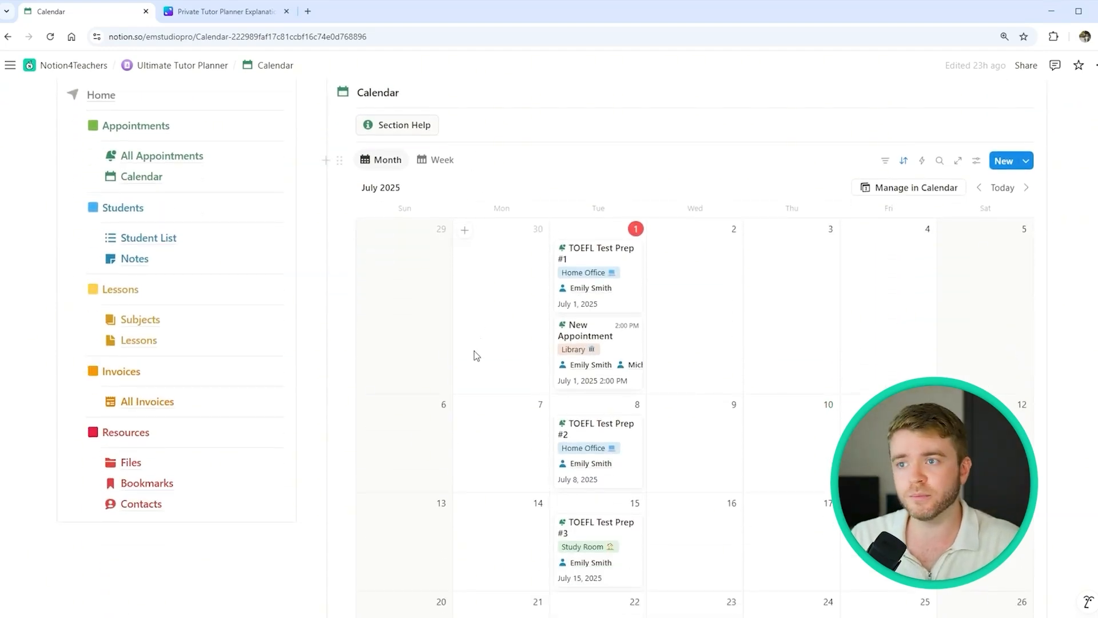
scroll(472, 255, down, 1)
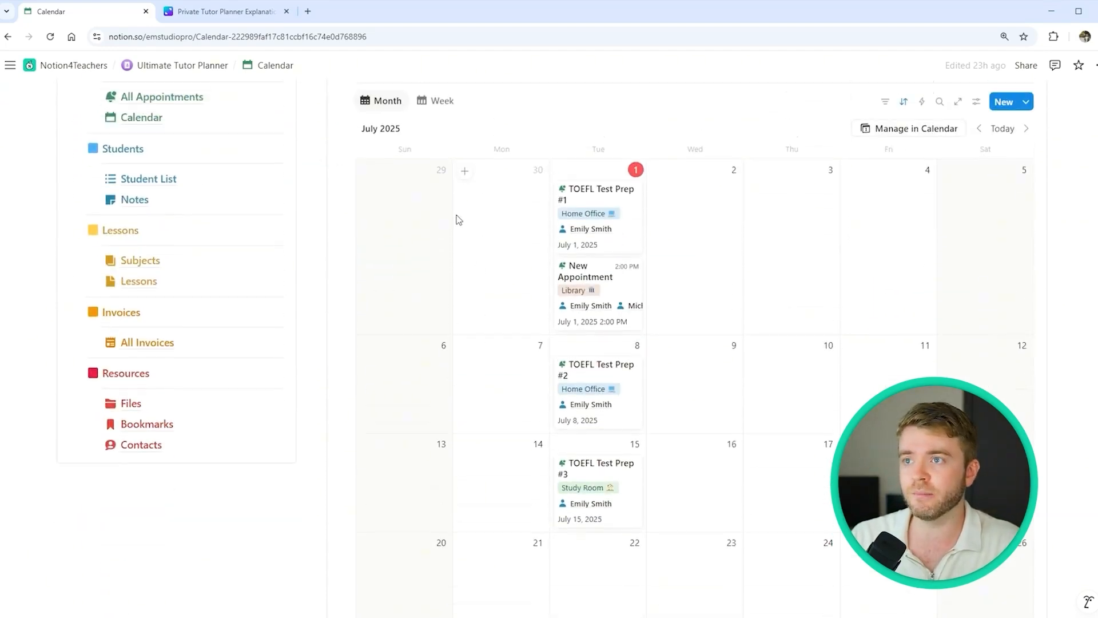
click(437, 101)
click(391, 111)
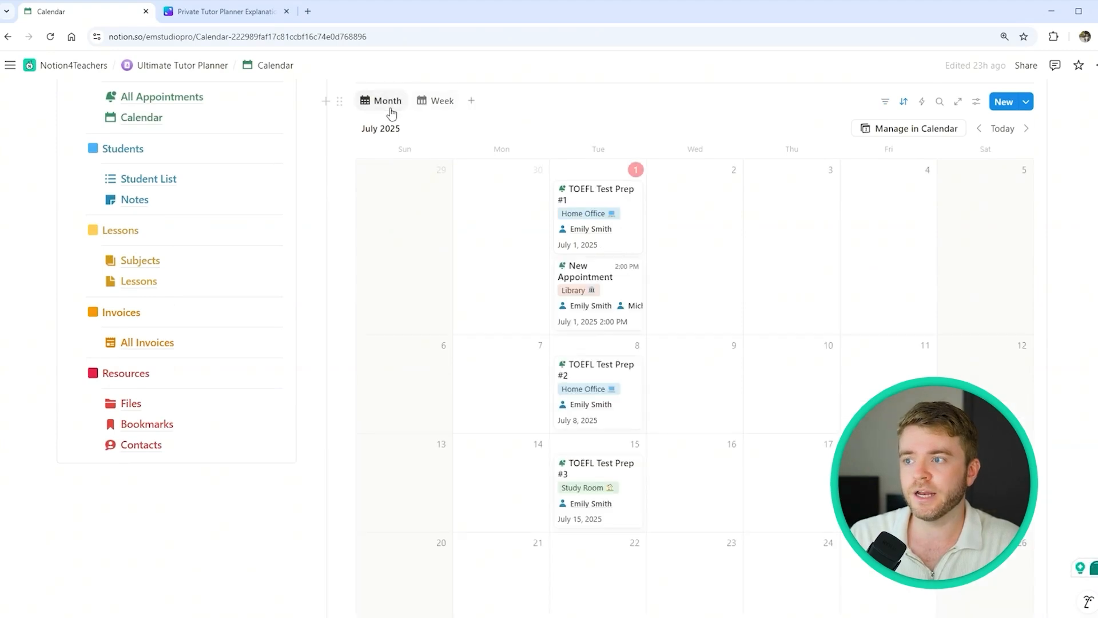
- Reschedule New Appointment to July 2, 2025 on the month calendar and start adding an entry on July 9
drag(615, 300, 715, 224)
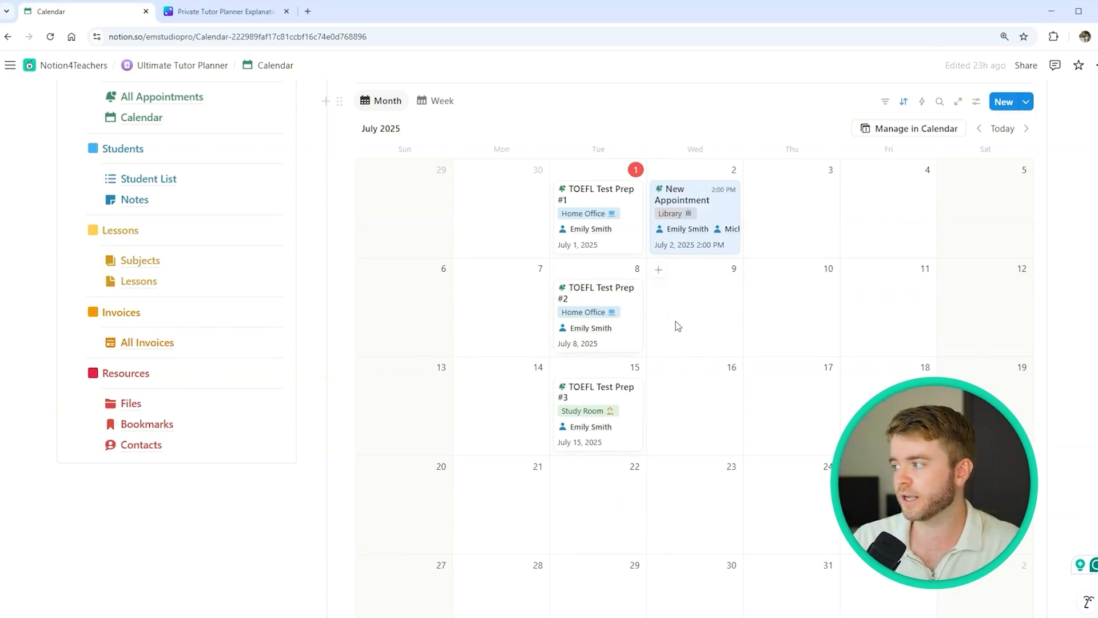
click(658, 269)
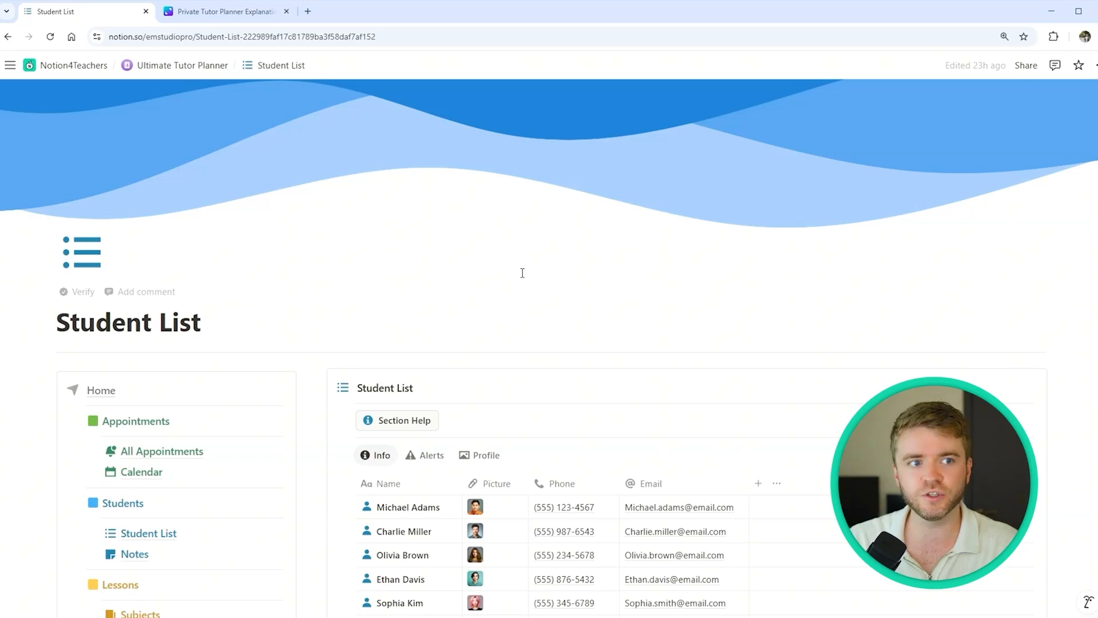
- Review the Student List in its Info, Alerts and Profile views
scroll(518, 274, down, 5)
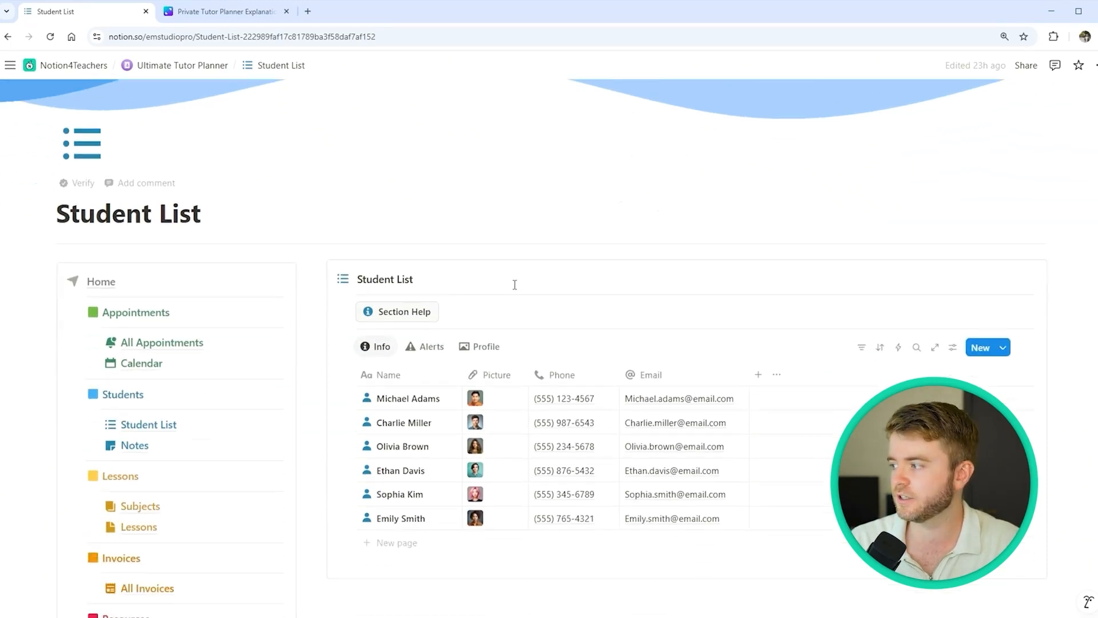
scroll(516, 288, up, 1)
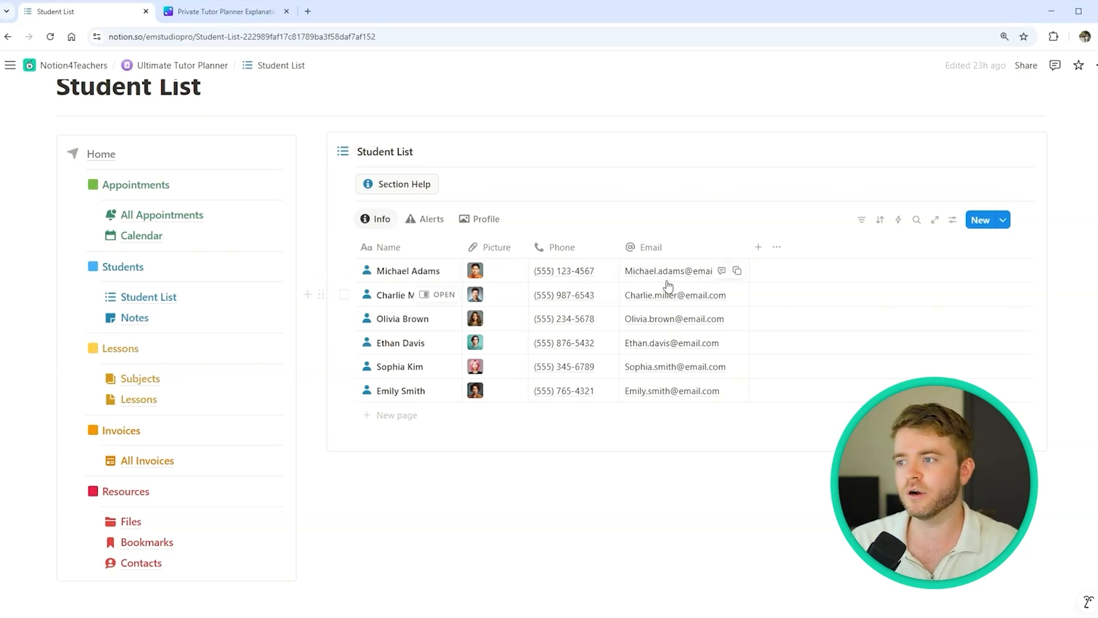
click(429, 219)
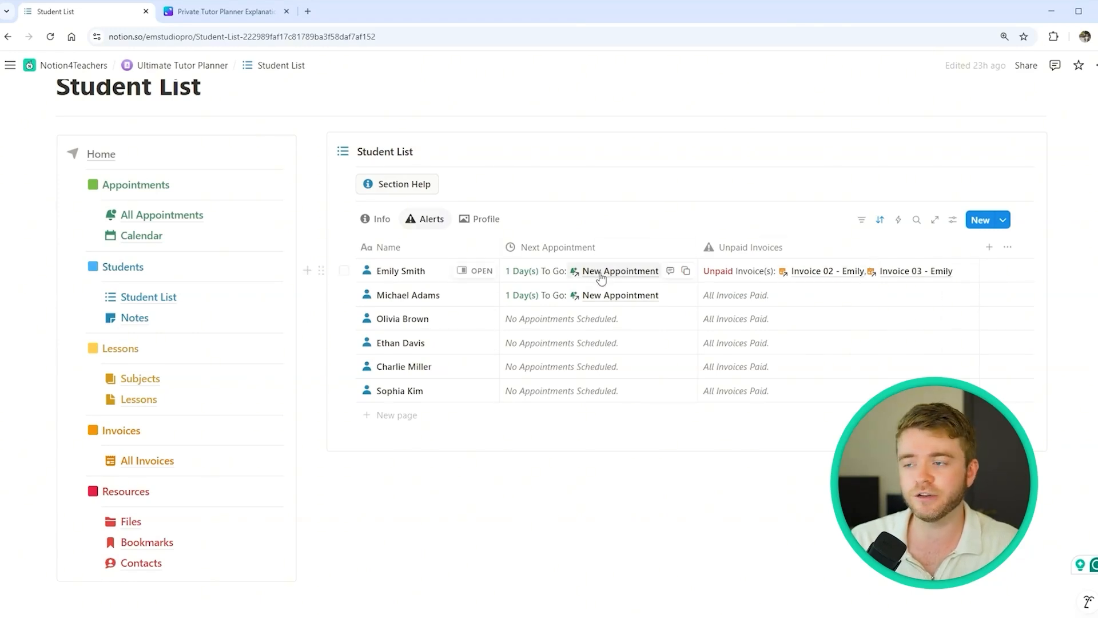
click(487, 220)
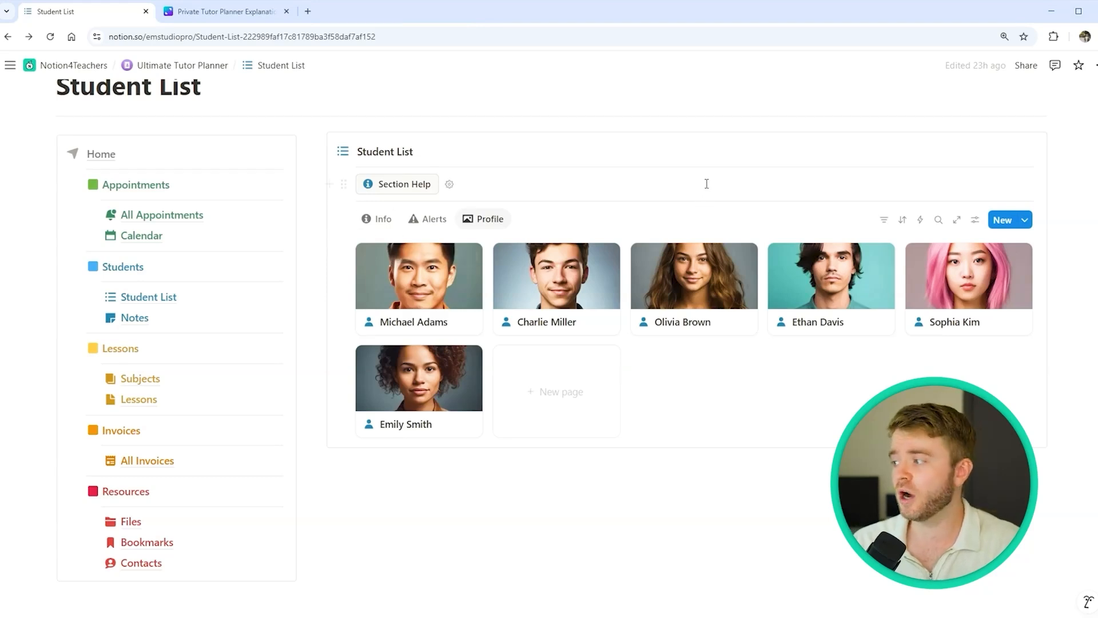
- Open the last student's profile from the Student List gallery and review its Overview, Lessons and Notes views
click(413, 405)
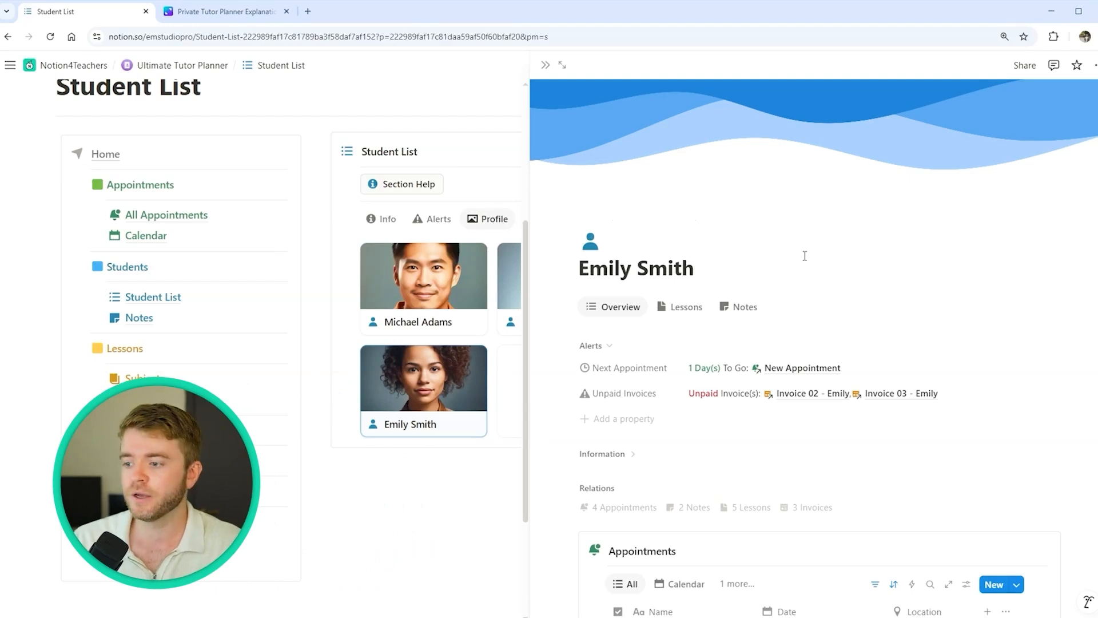
scroll(803, 257, down, 2)
scroll(706, 290, down, 1)
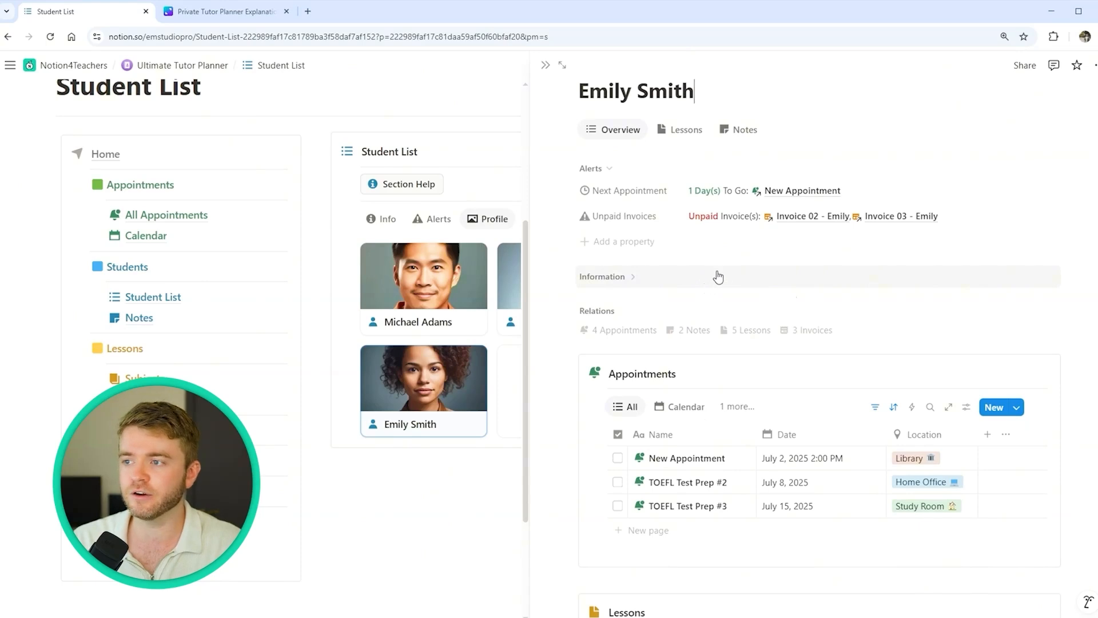
scroll(706, 252, down, 2)
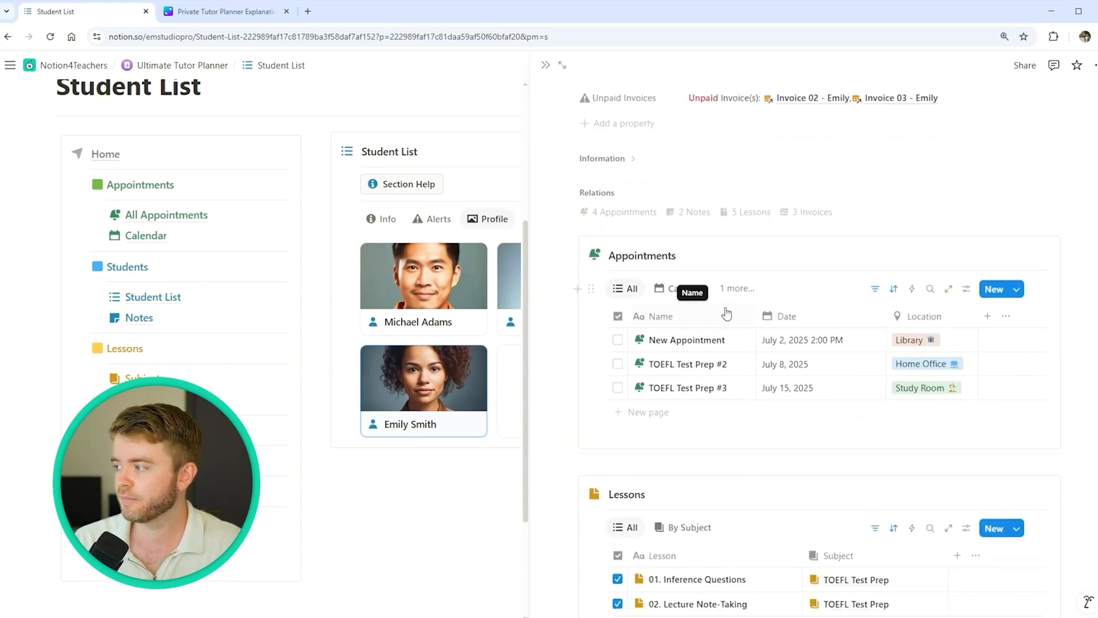
scroll(727, 311, down, 4)
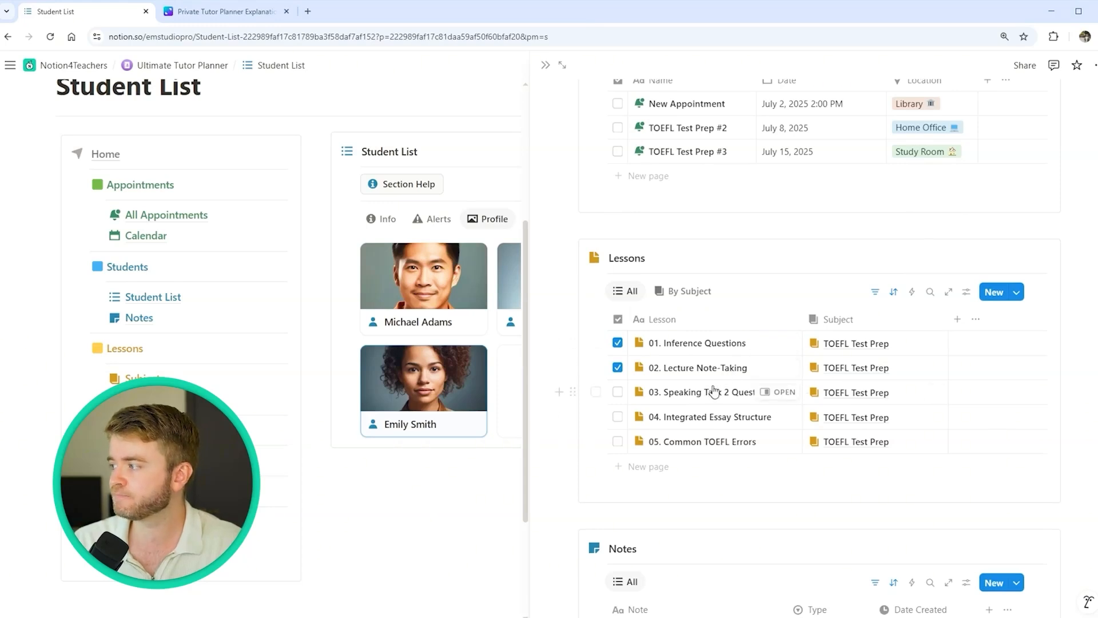
scroll(714, 391, down, 5)
scroll(740, 324, down, 2)
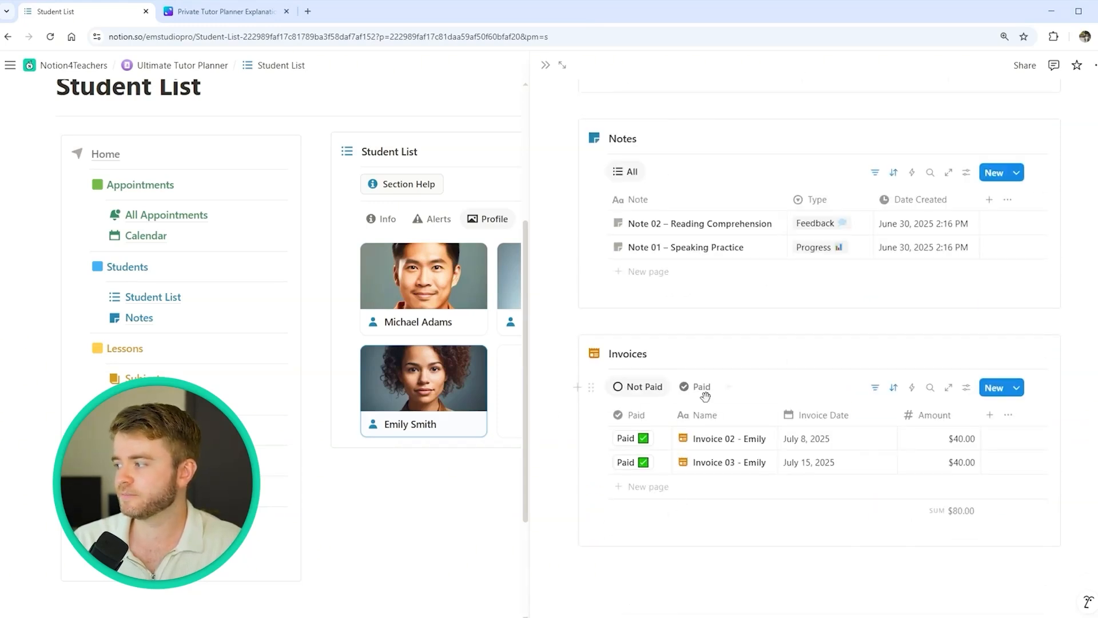
scroll(704, 383, up, 10)
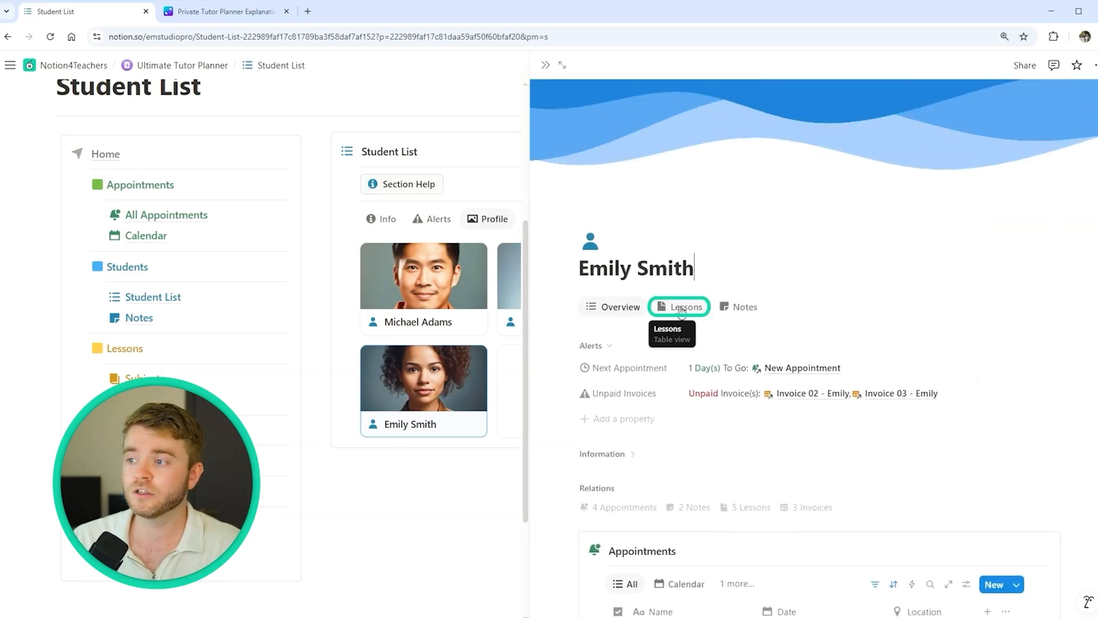
click(681, 309)
click(749, 311)
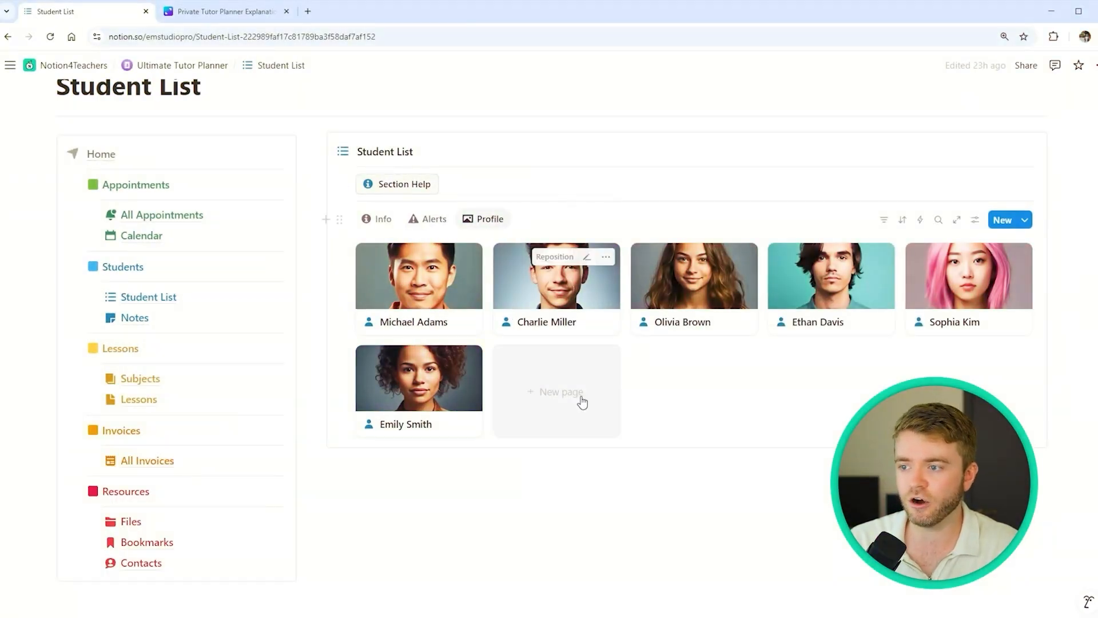
- Add a new student row to the Student List's Info view, leaving its name and contact fields unedited
double_click(426, 220)
click(380, 221)
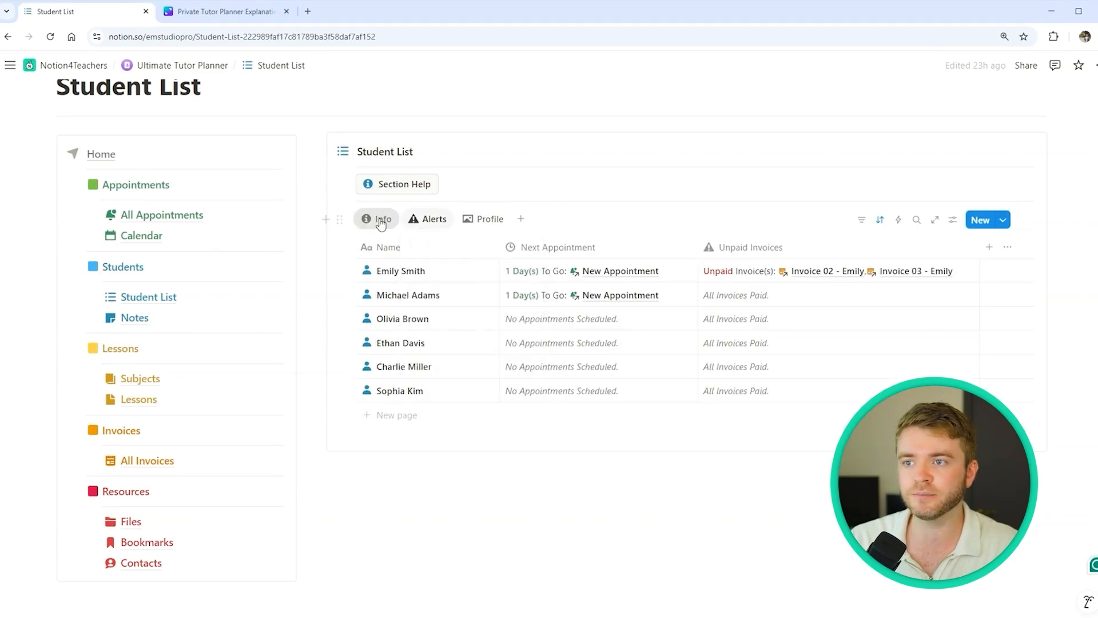
click(392, 419)
triple_click(407, 415)
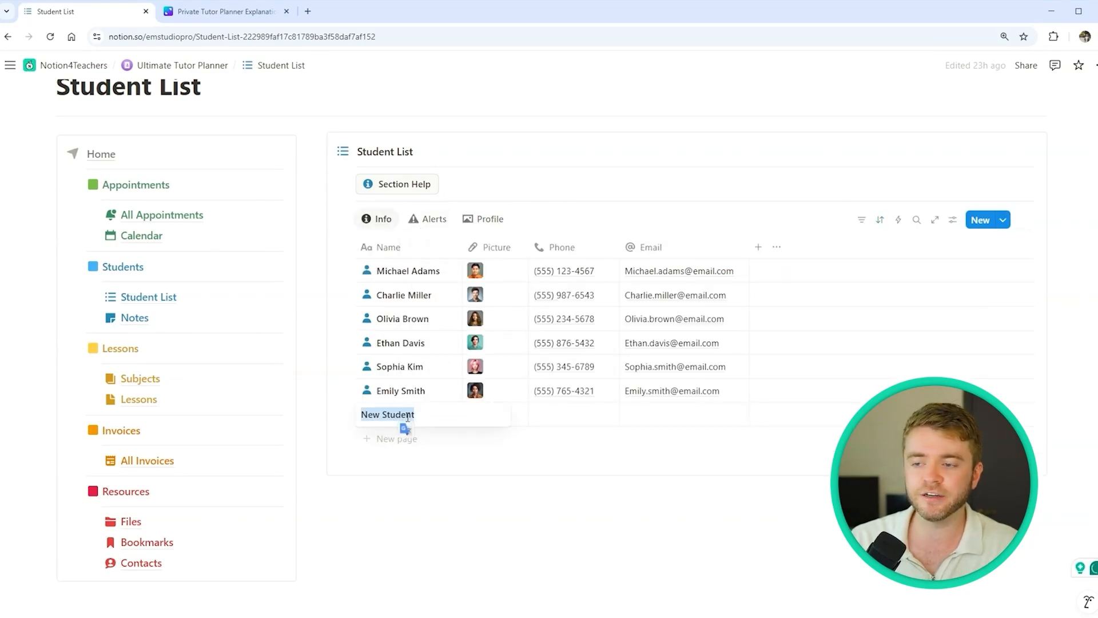
click(557, 413)
key(Escape)
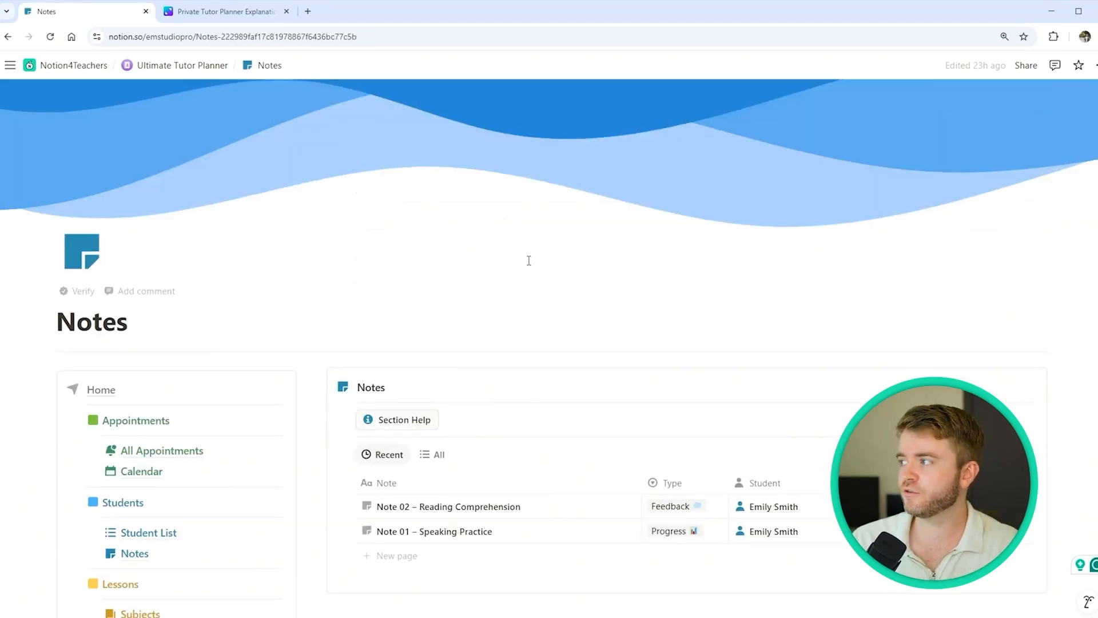
- Open the student's profile from the Reading Comprehension note's Student relation and review its Overview sections down to Notes and Invoices
scroll(520, 241, down, 2)
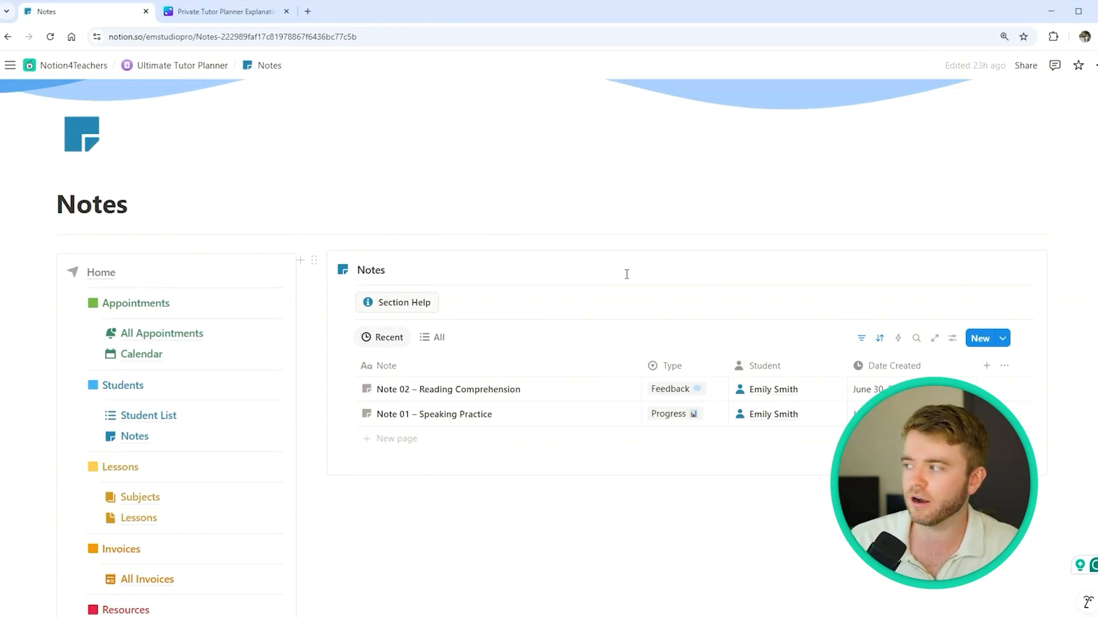
scroll(647, 276, down, 1)
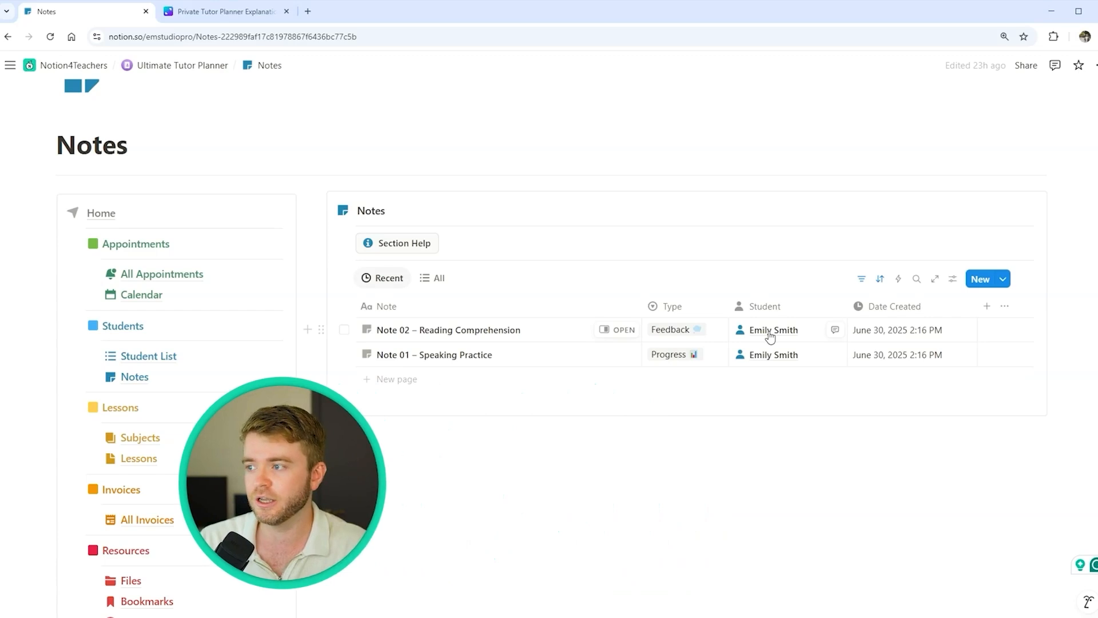
click(769, 337)
click(776, 375)
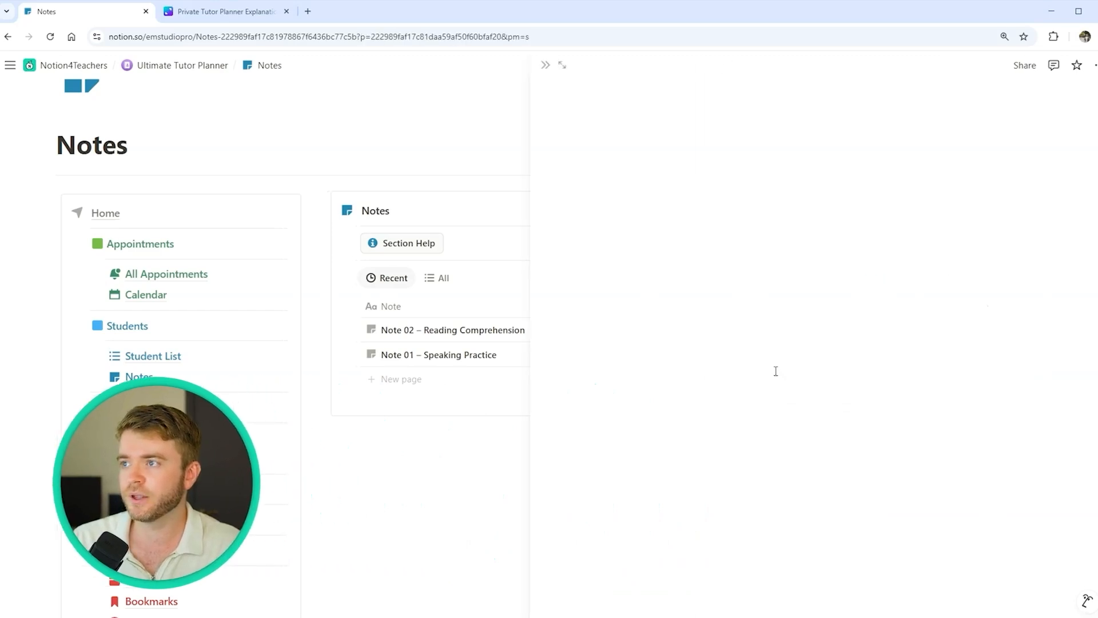
scroll(779, 212, down, 12)
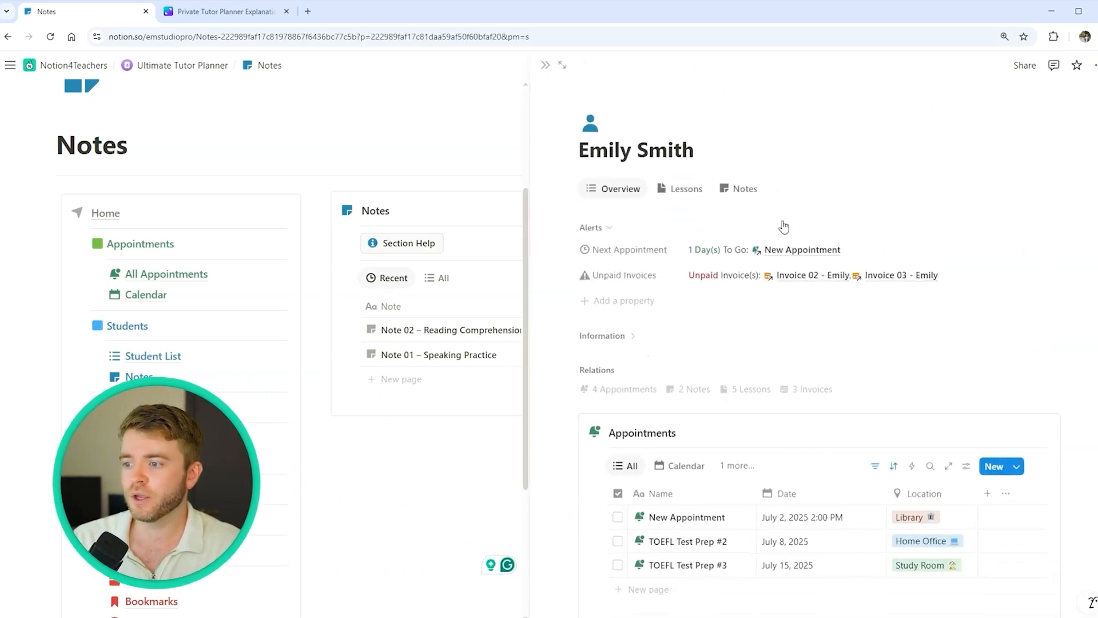
scroll(769, 269, down, 1)
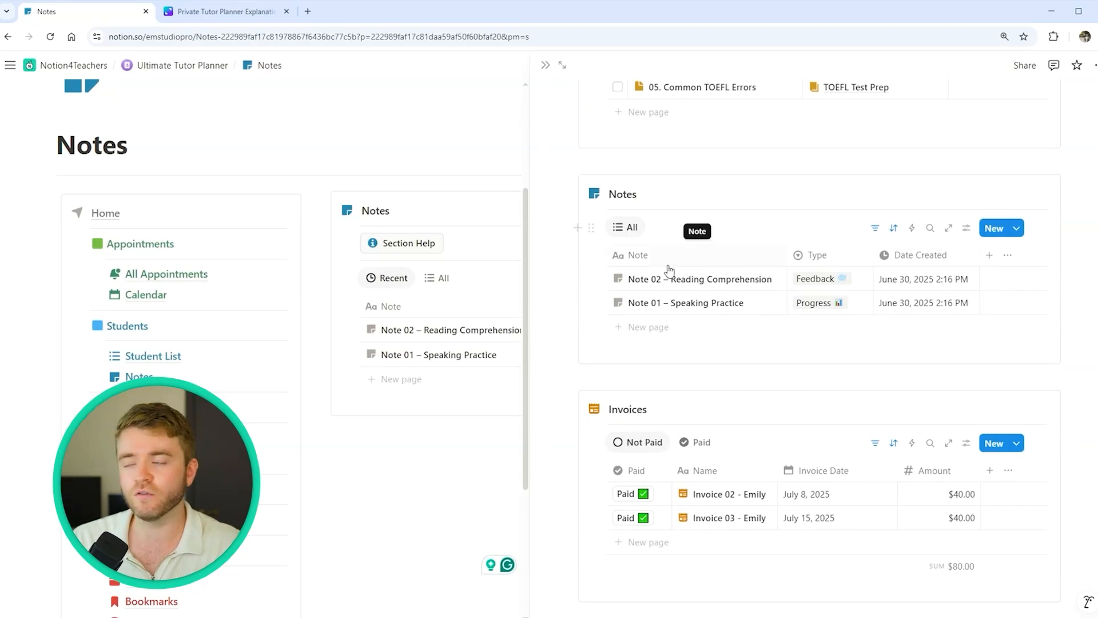
scroll(663, 280, up, 10)
scroll(671, 292, up, 5)
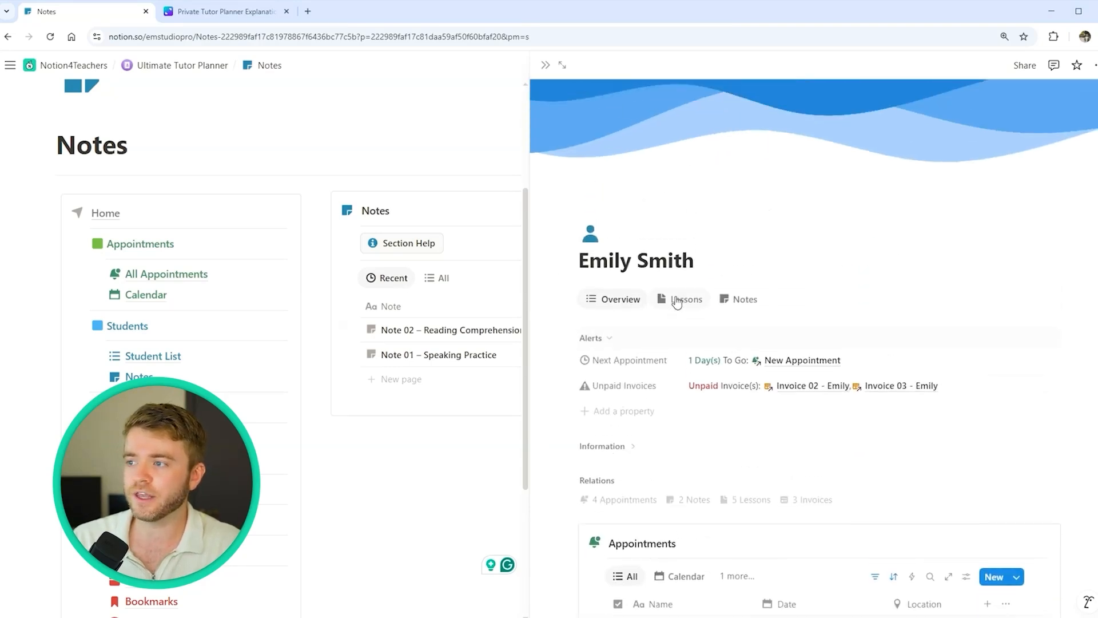
- Add a note titled New Note in the student profile's Notes view and set its type to Feedback
click(746, 308)
click(613, 416)
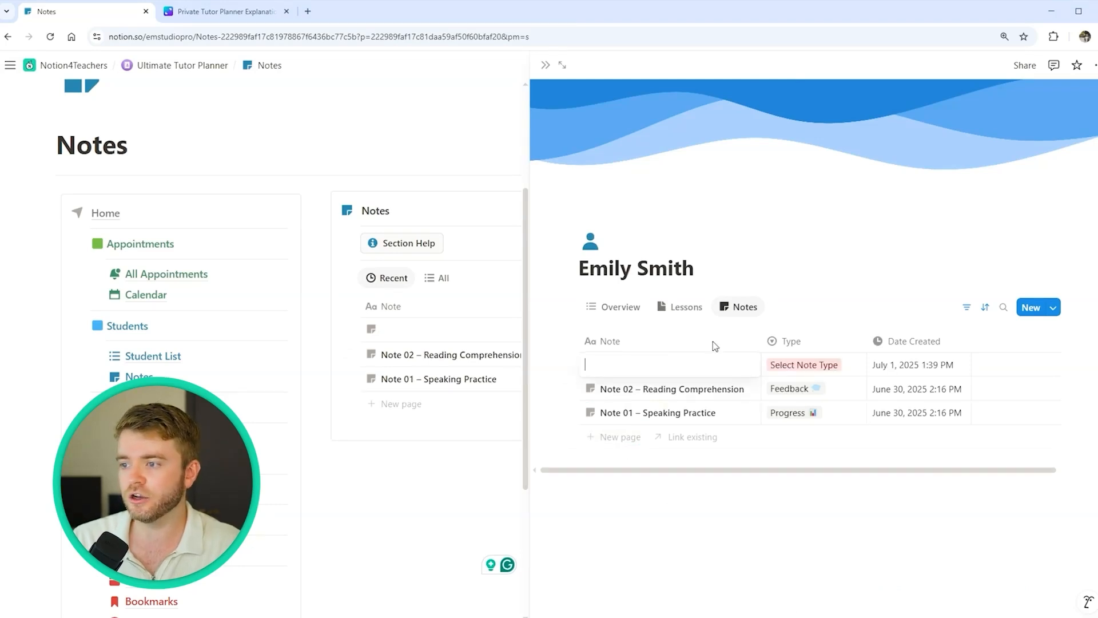
text(New Note)
key(Return)
click(825, 372)
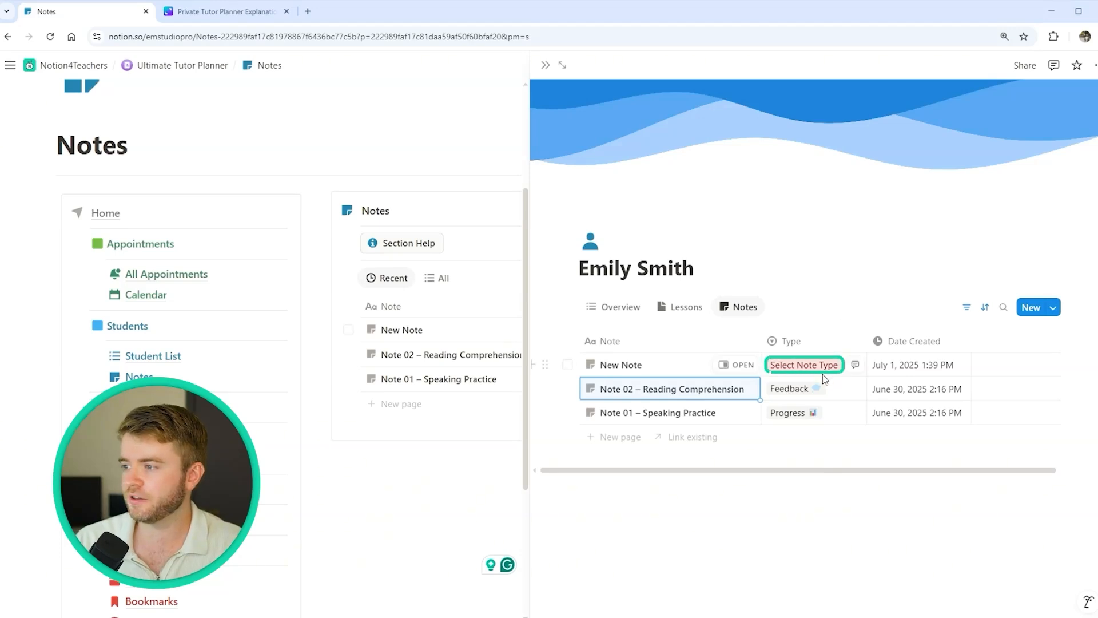
click(822, 368)
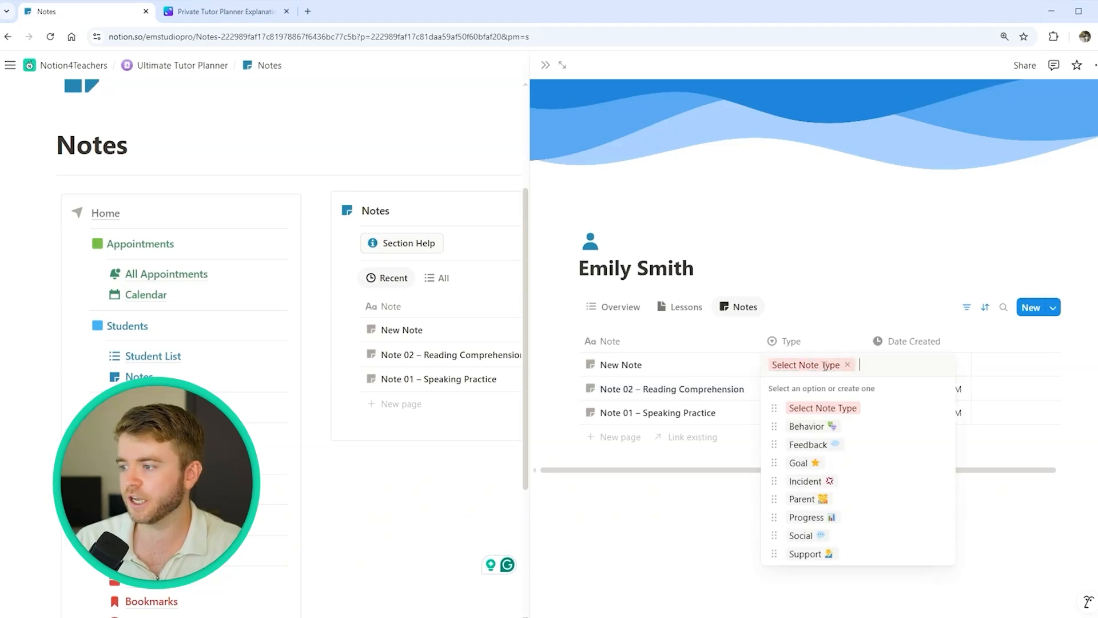
click(860, 449)
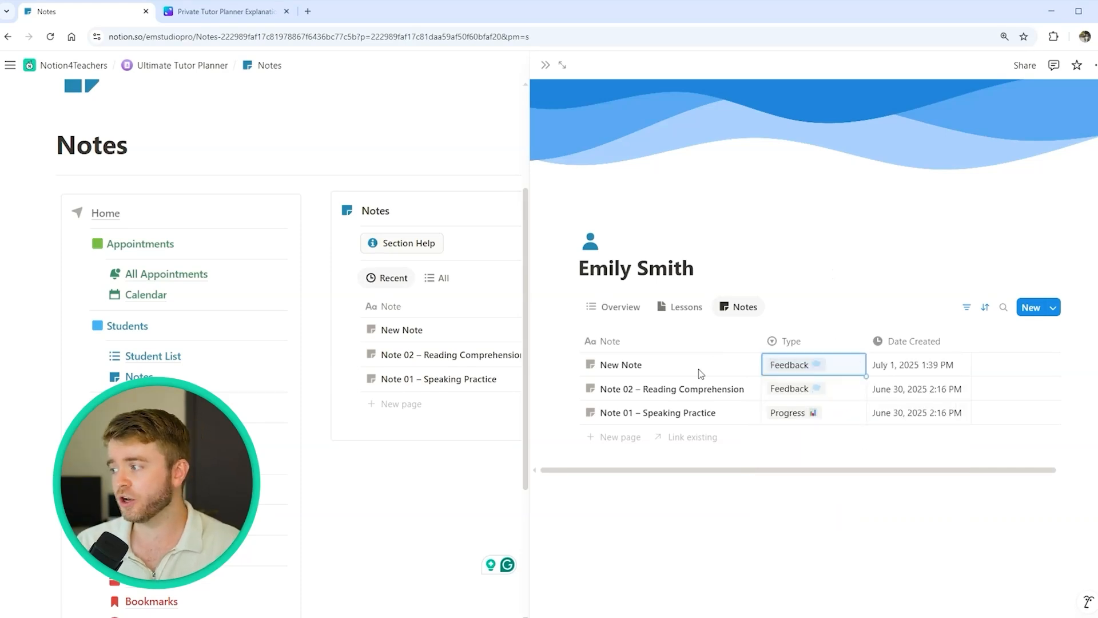
- Rename the new note as "Participated well in class." and open Note 02 – Reading Comprehension in side peek
click(650, 371)
click(651, 369)
text(P)
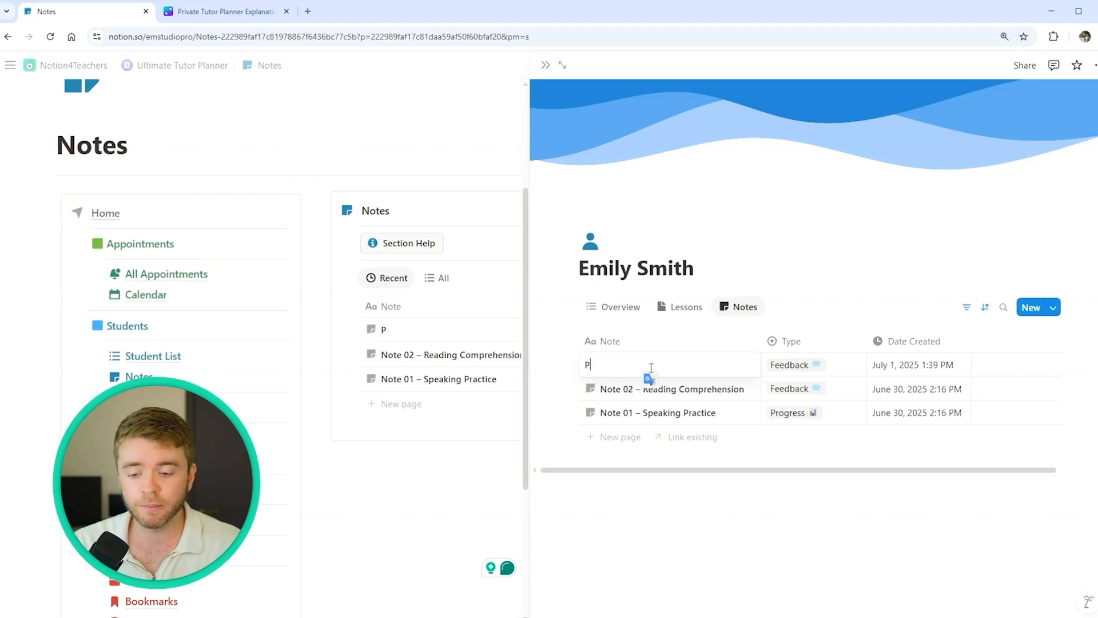
text(articipated we)
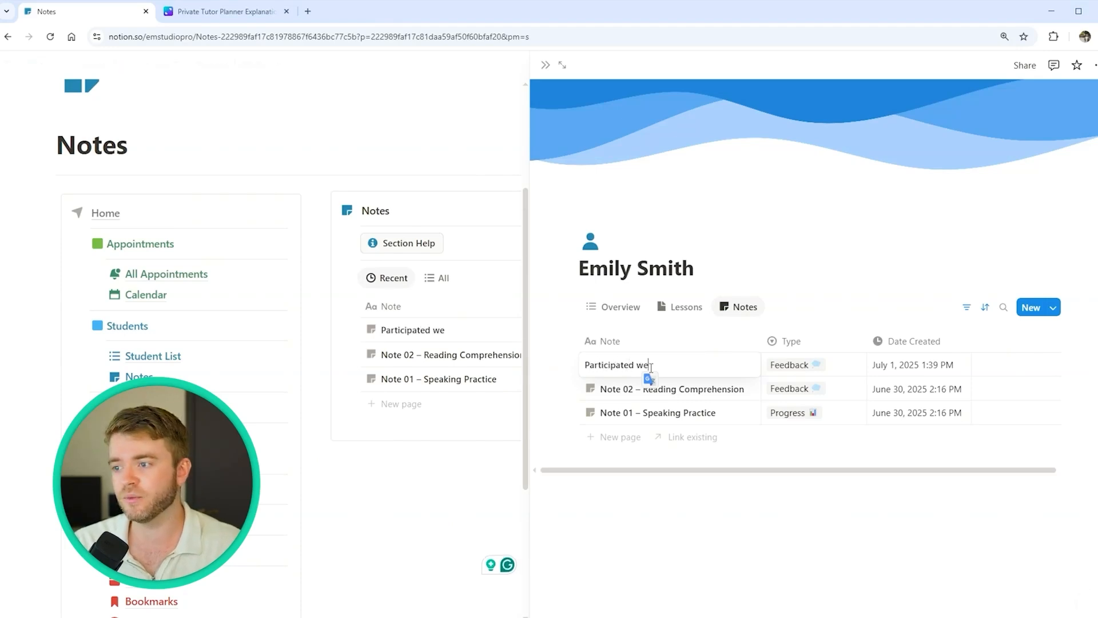
text(ll in class.)
key(Return)
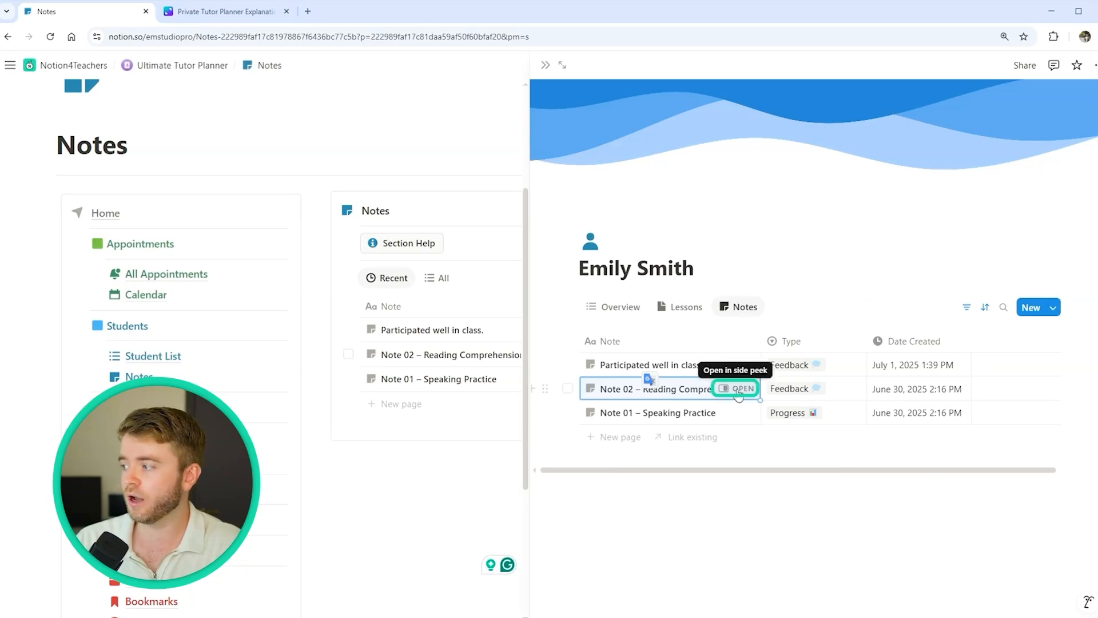
click(738, 391)
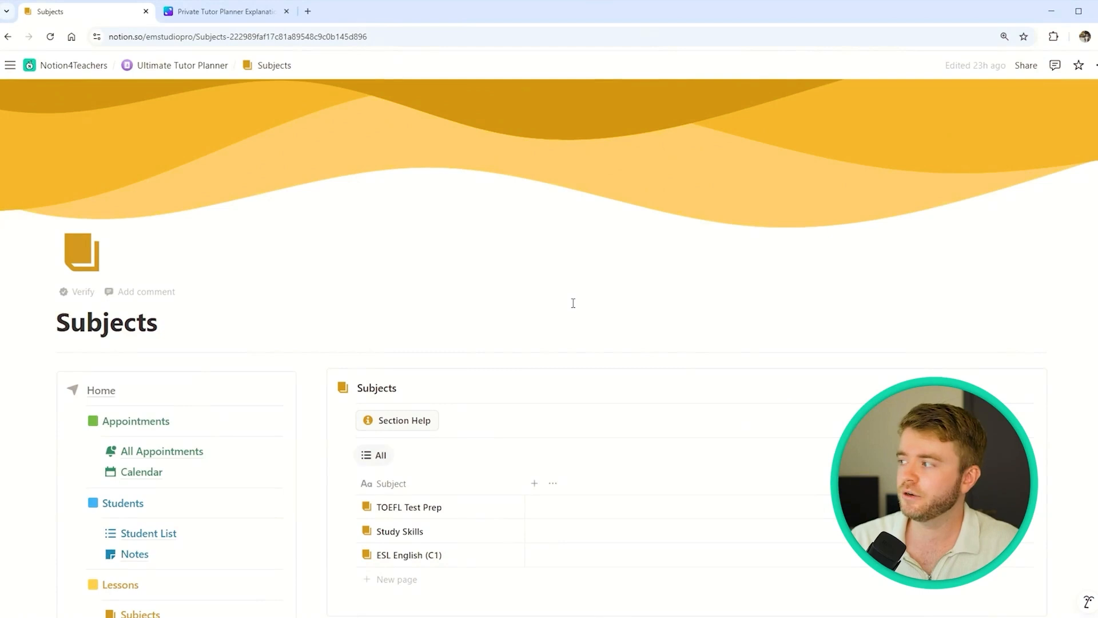
- Open the TOEFL Test Prep subject from the Subjects list and review its lessons in the All and By Student views
scroll(572, 303, down, 2)
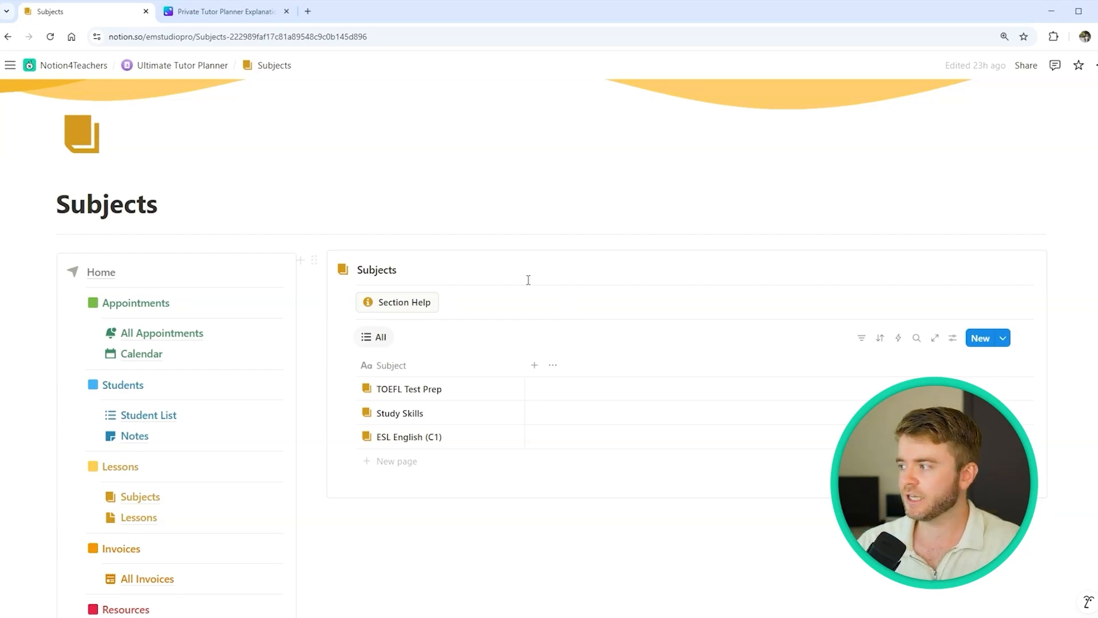
mouse_move(496, 396)
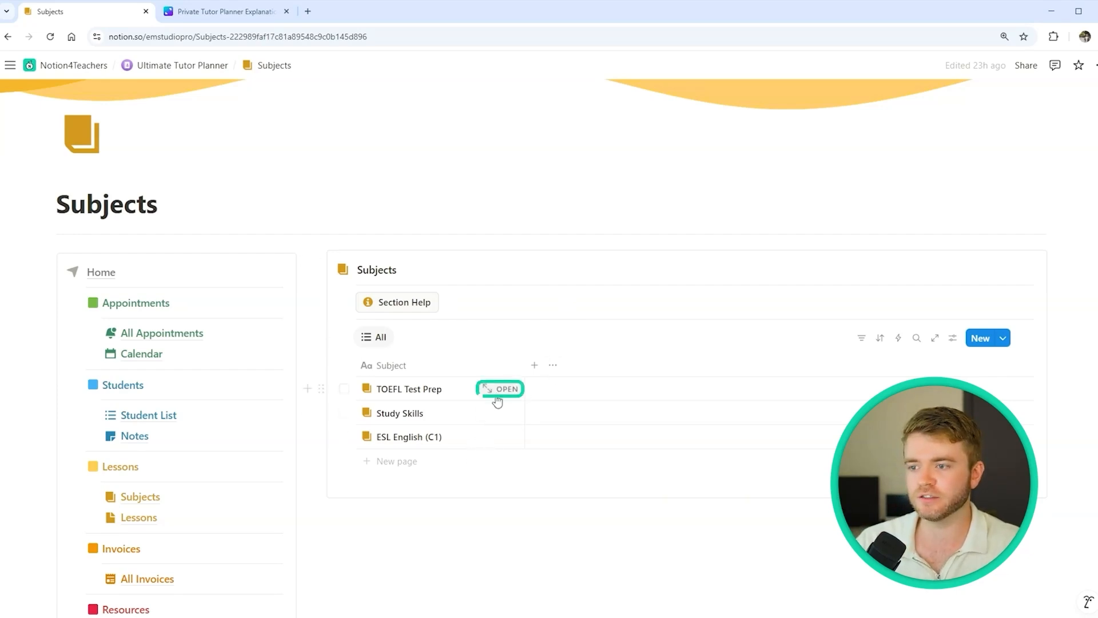
click(503, 391)
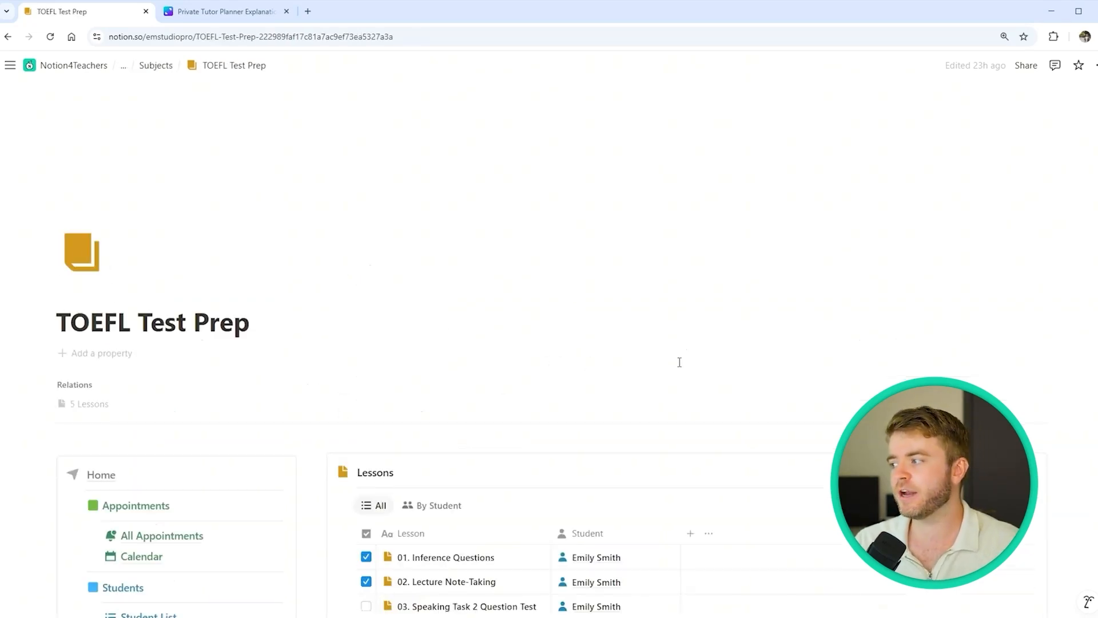
scroll(616, 327, down, 2)
scroll(615, 329, down, 1)
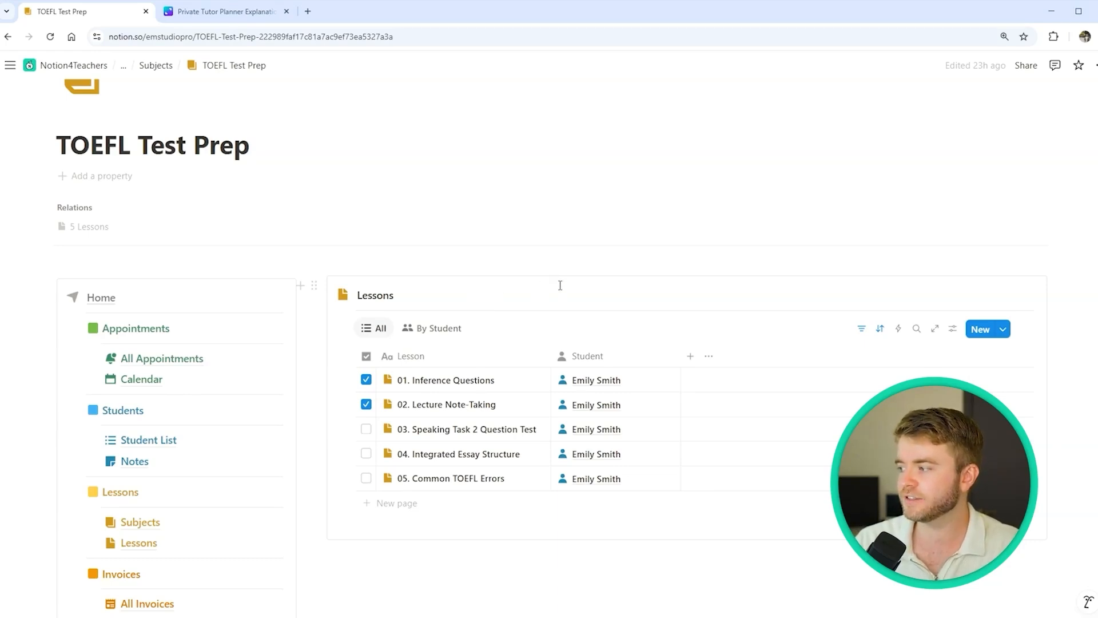
scroll(560, 284, down, 1)
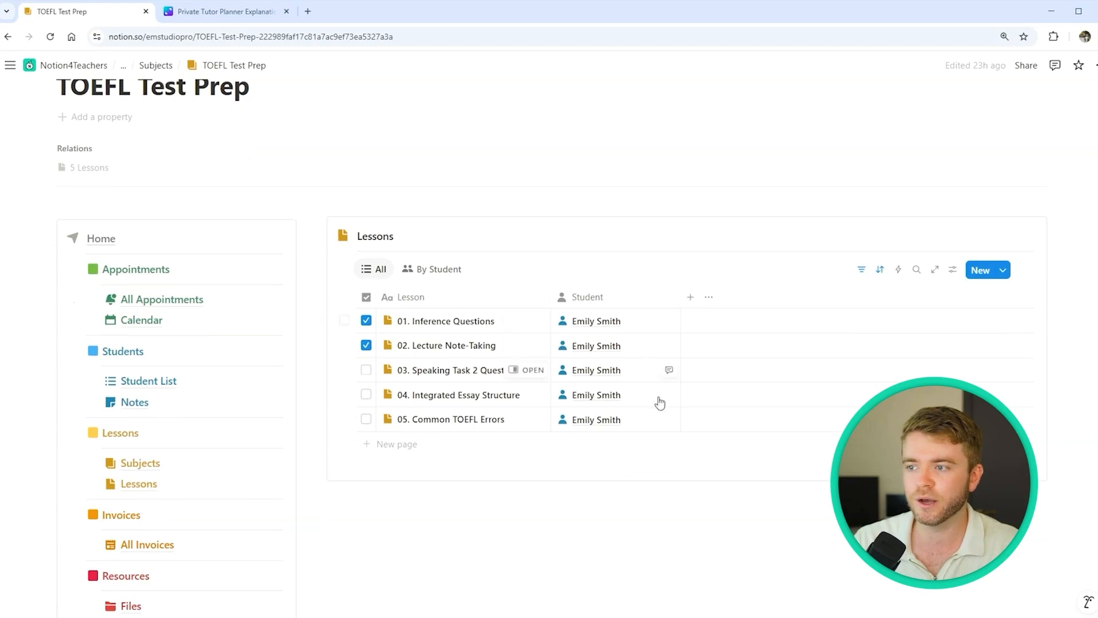
click(425, 276)
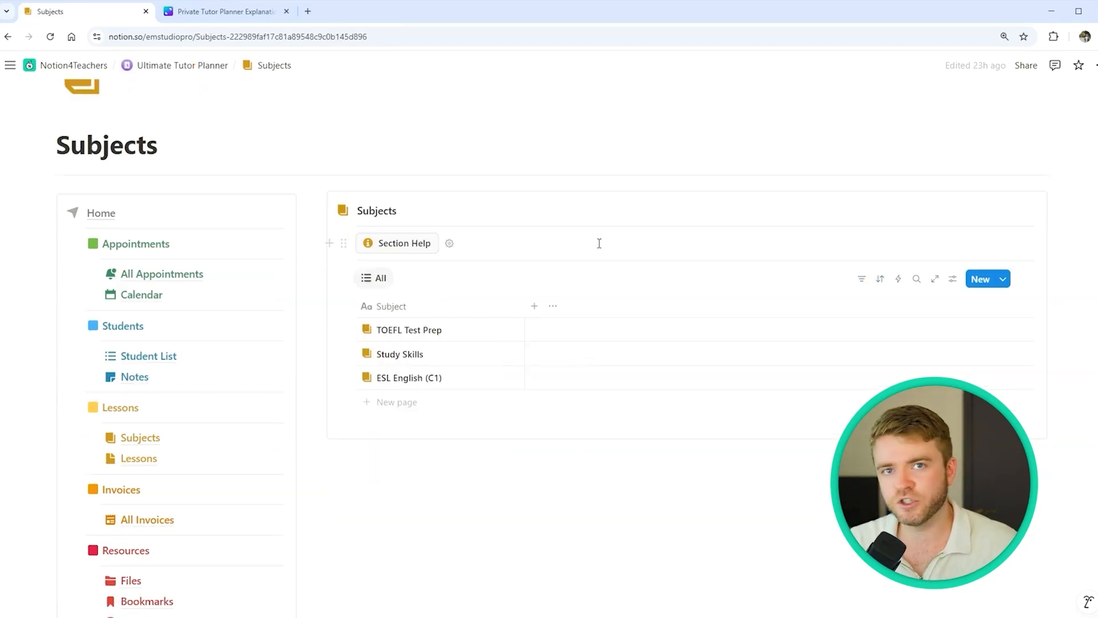
- Add a subject named New Subject to the Subjects list, open its page and create a New Lesson in it
click(391, 403)
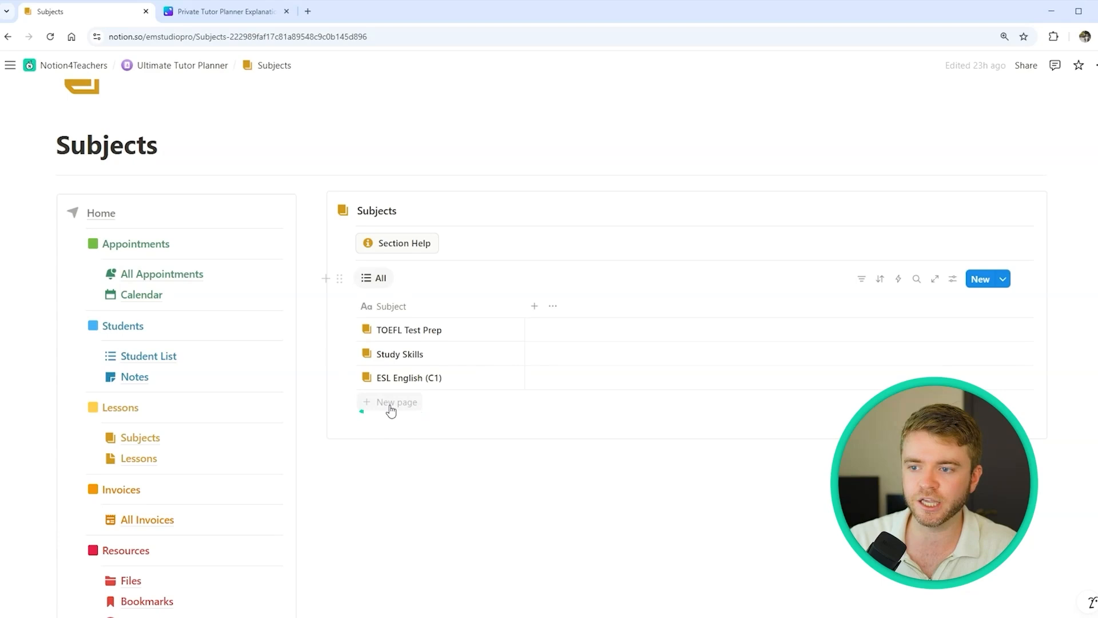
click(390, 407)
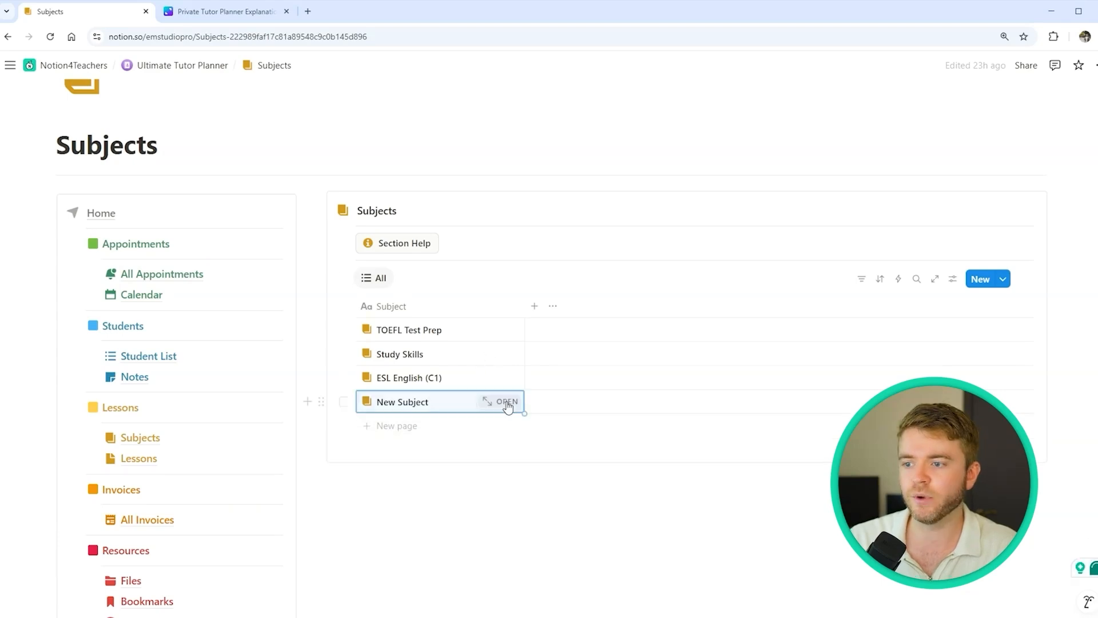
click(505, 405)
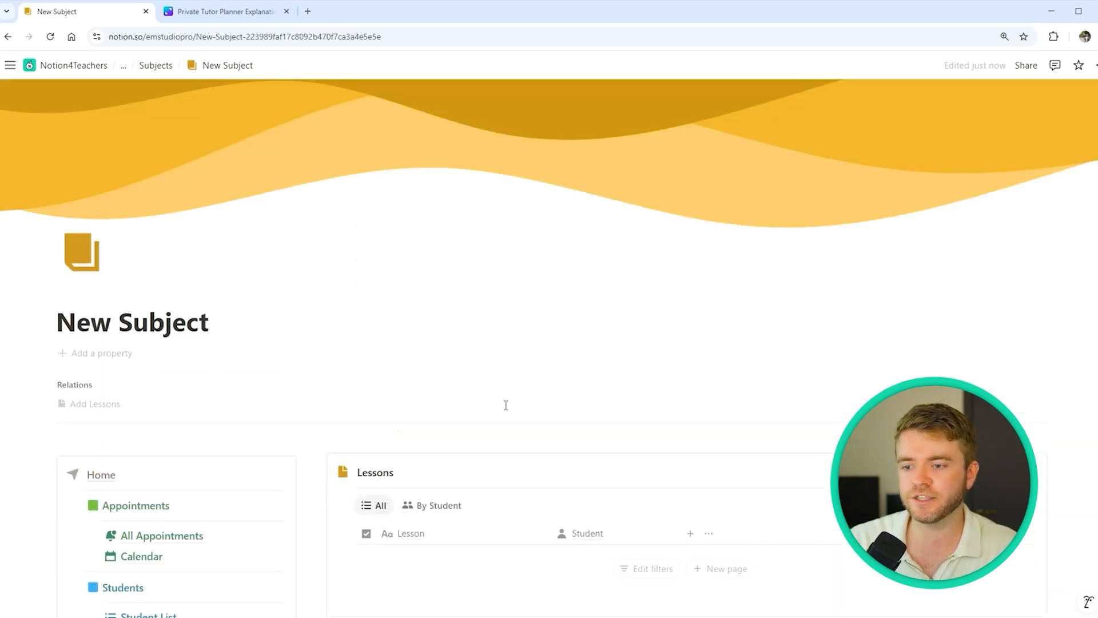
scroll(507, 402, down, 4)
click(720, 336)
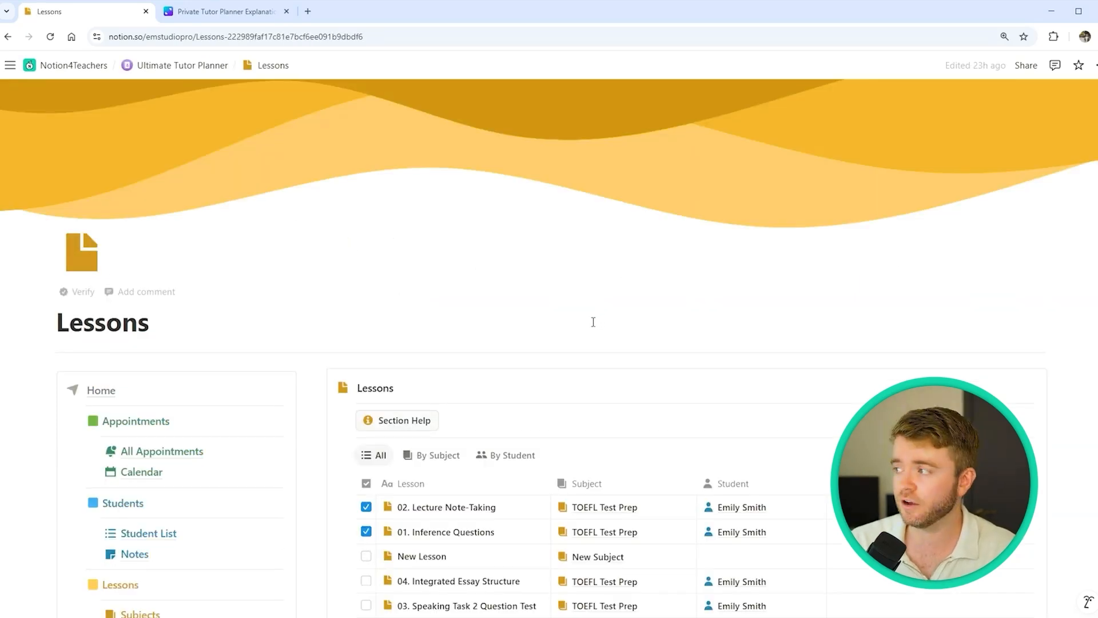
- Review the Lessons page's table in its All, By Subject and By Student views
scroll(593, 321, down, 3)
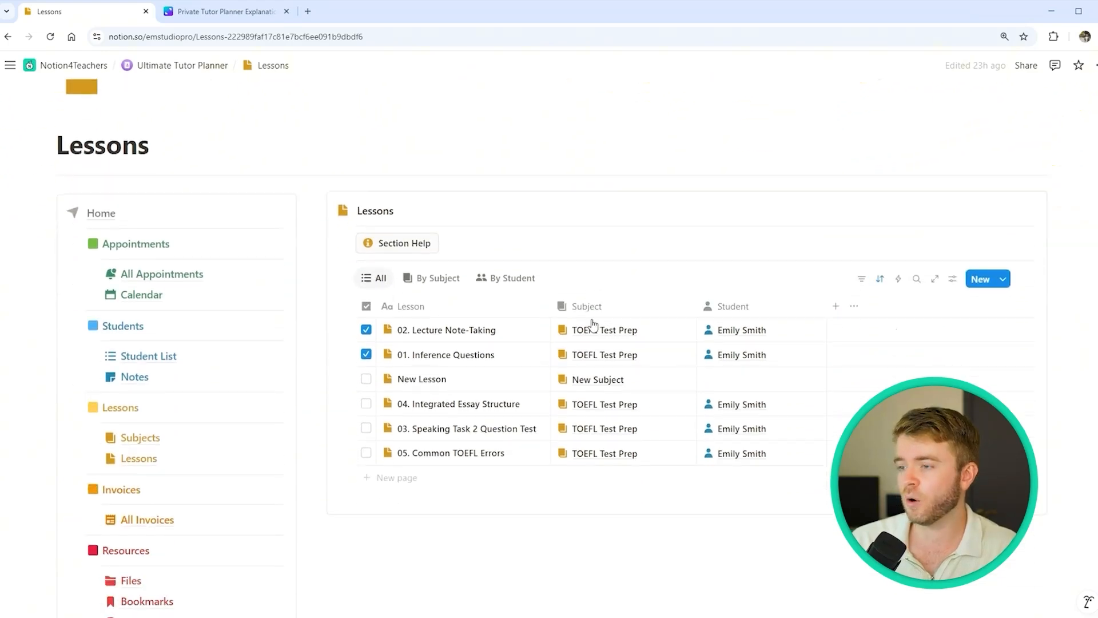
scroll(593, 321, down, 1)
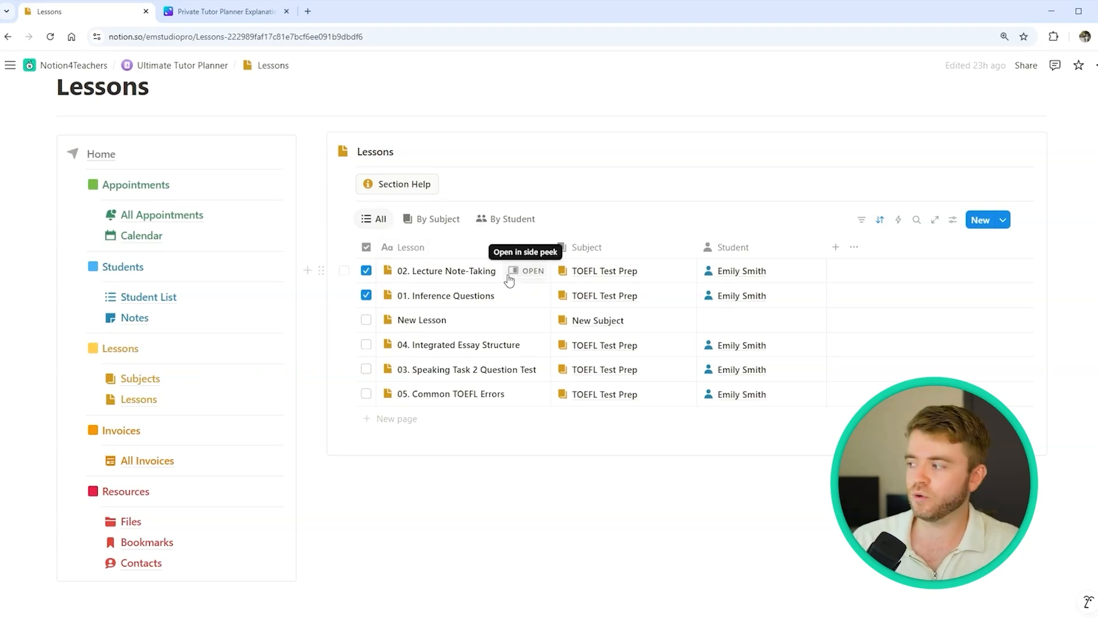
click(439, 223)
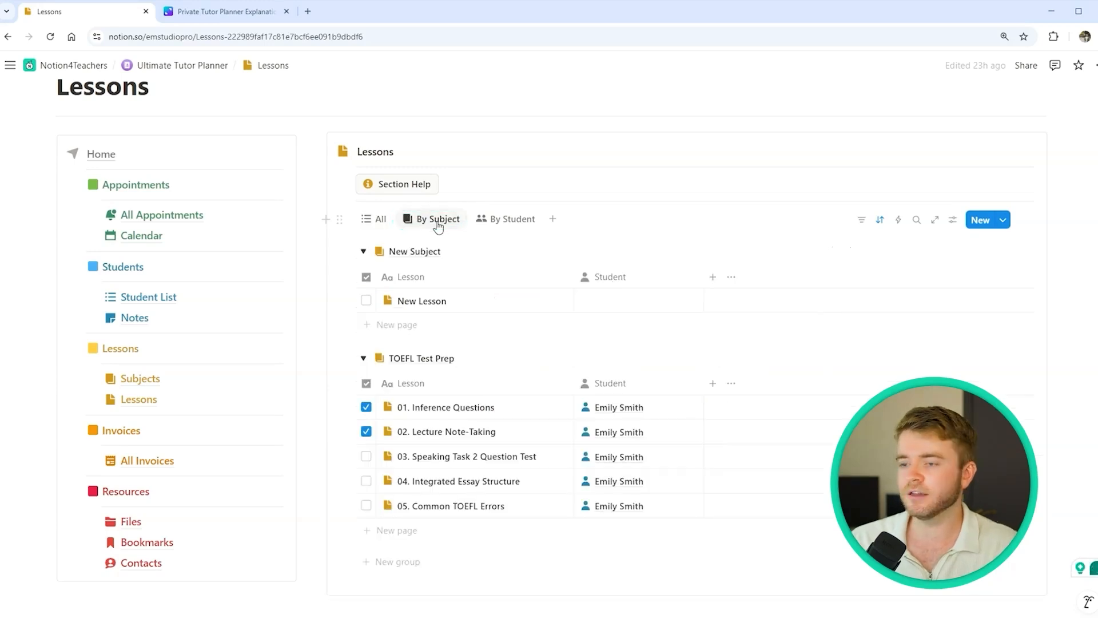
scroll(547, 299, down, 1)
scroll(524, 277, up, 1)
click(500, 237)
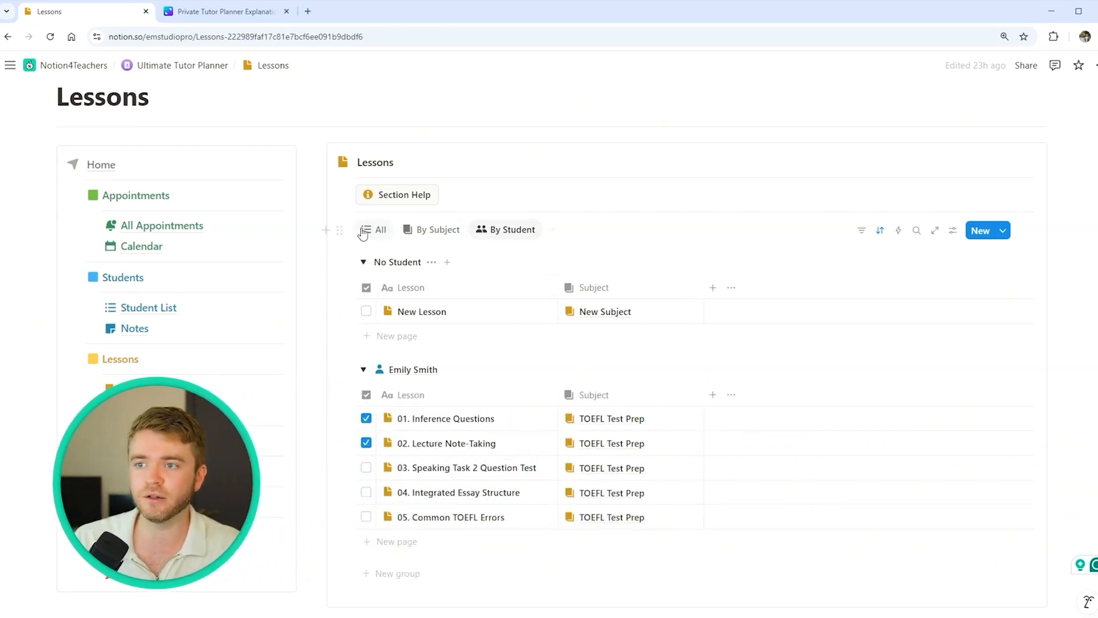
- Examine the filter, property visibility and new property options of the Lessons By Student view without changing anything
click(861, 231)
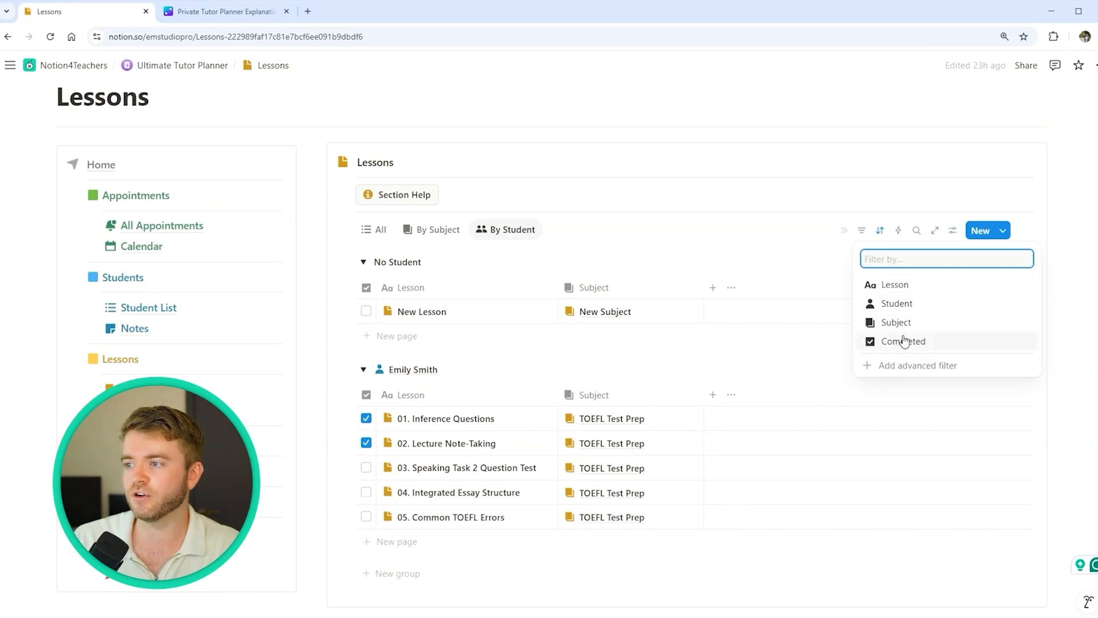
click(733, 228)
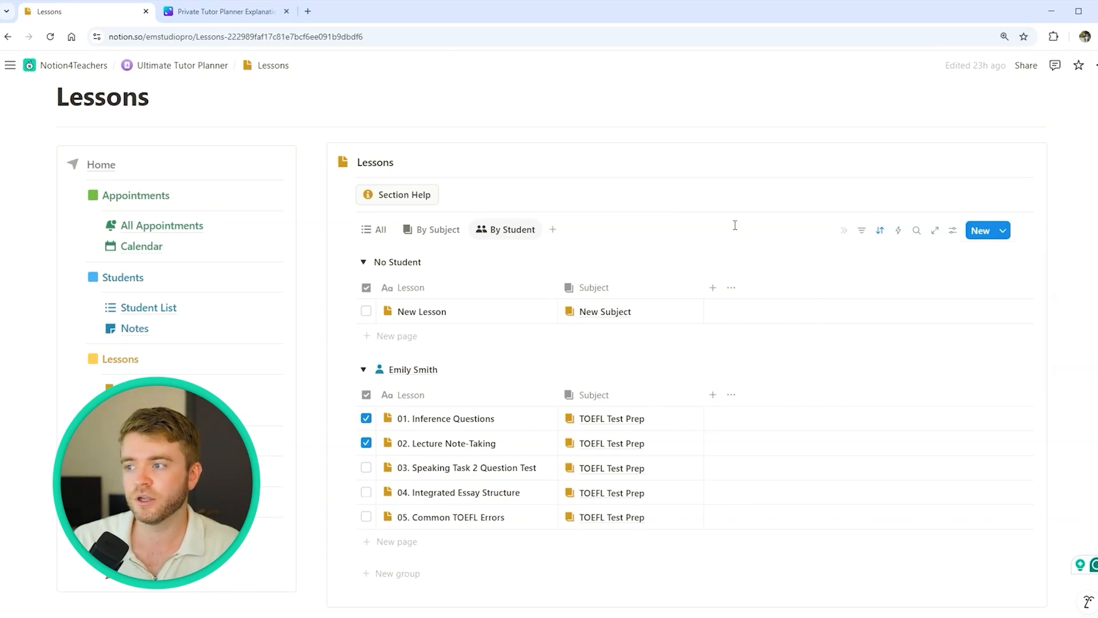
click(732, 287)
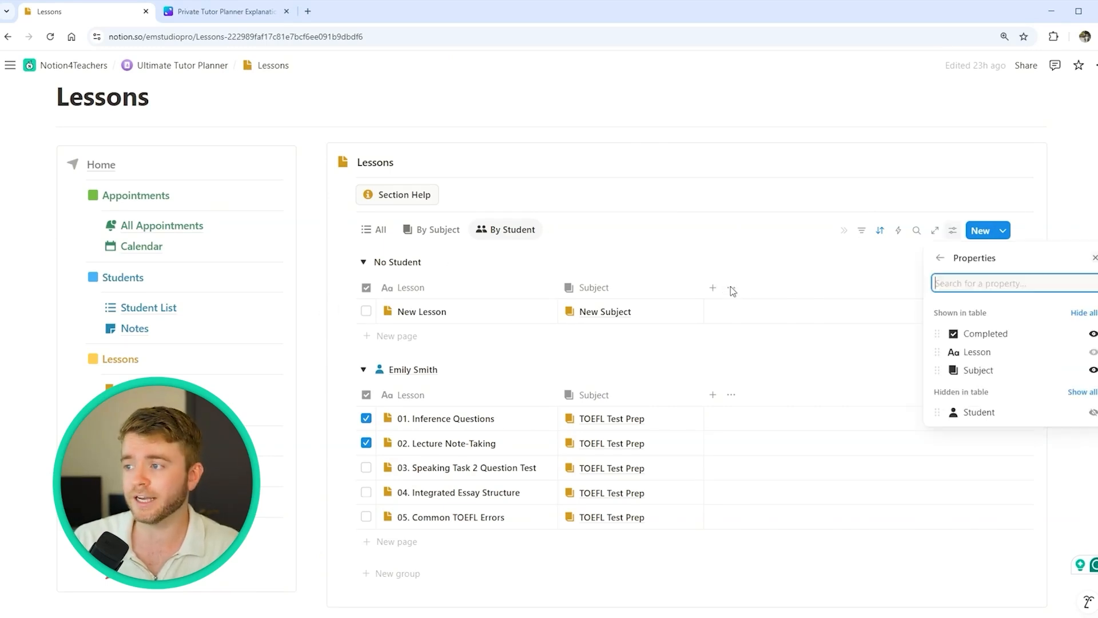
click(712, 287)
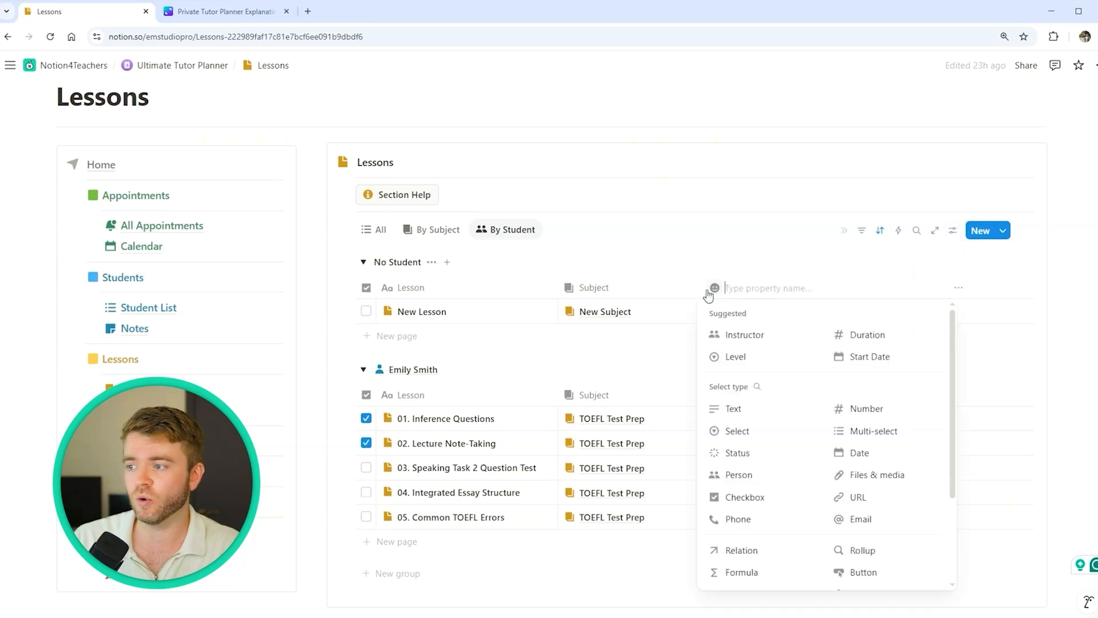
click(729, 255)
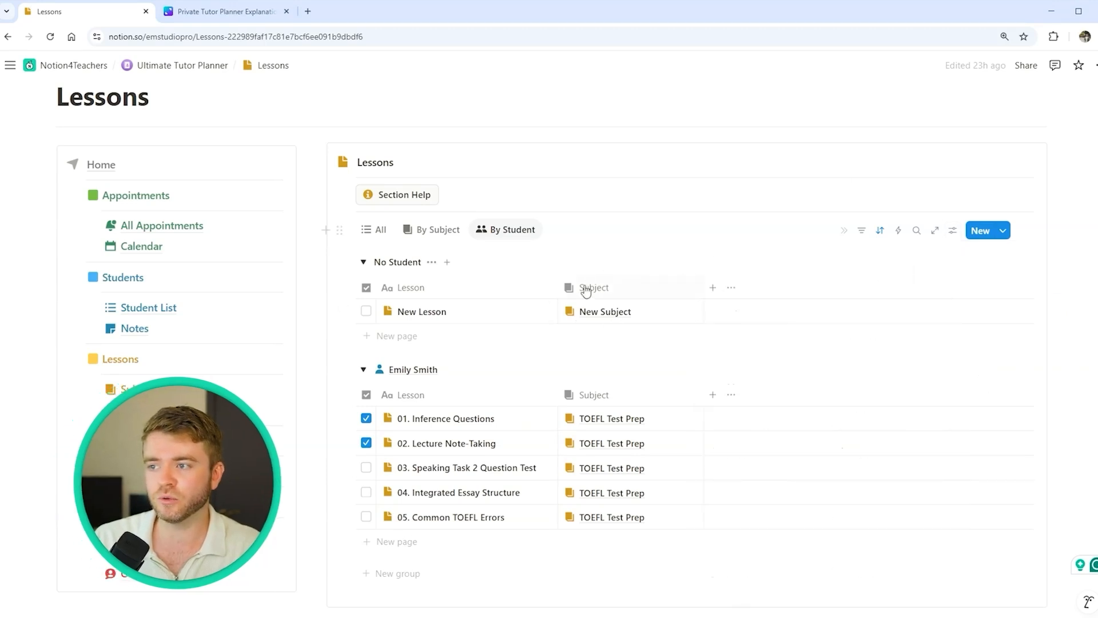
- Return the Lessons table to its All view and open the Subjects page
click(372, 230)
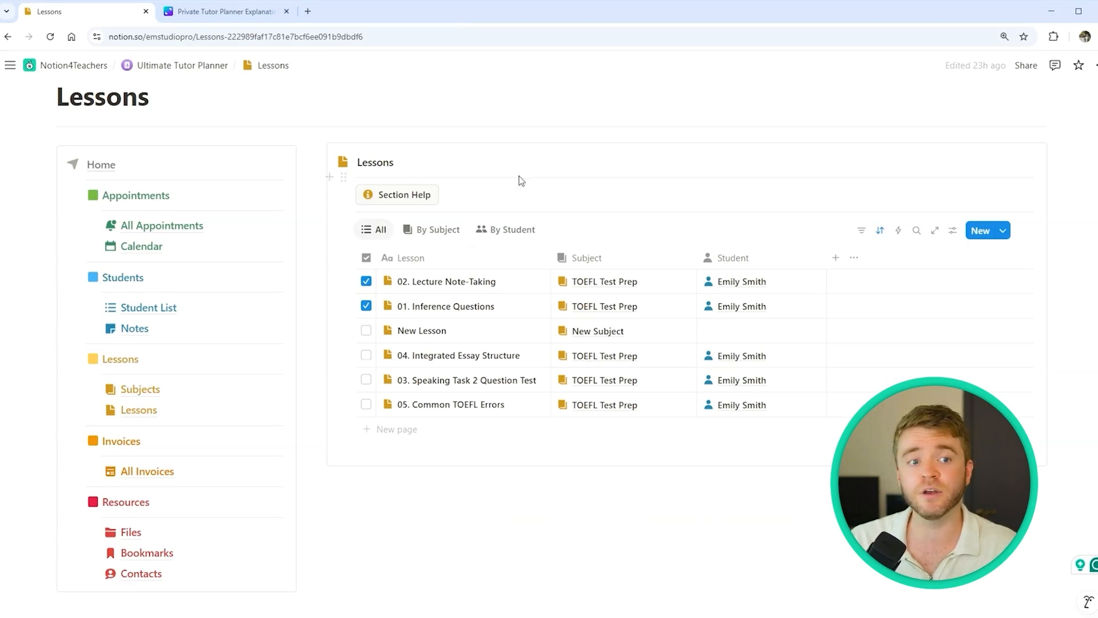
click(130, 390)
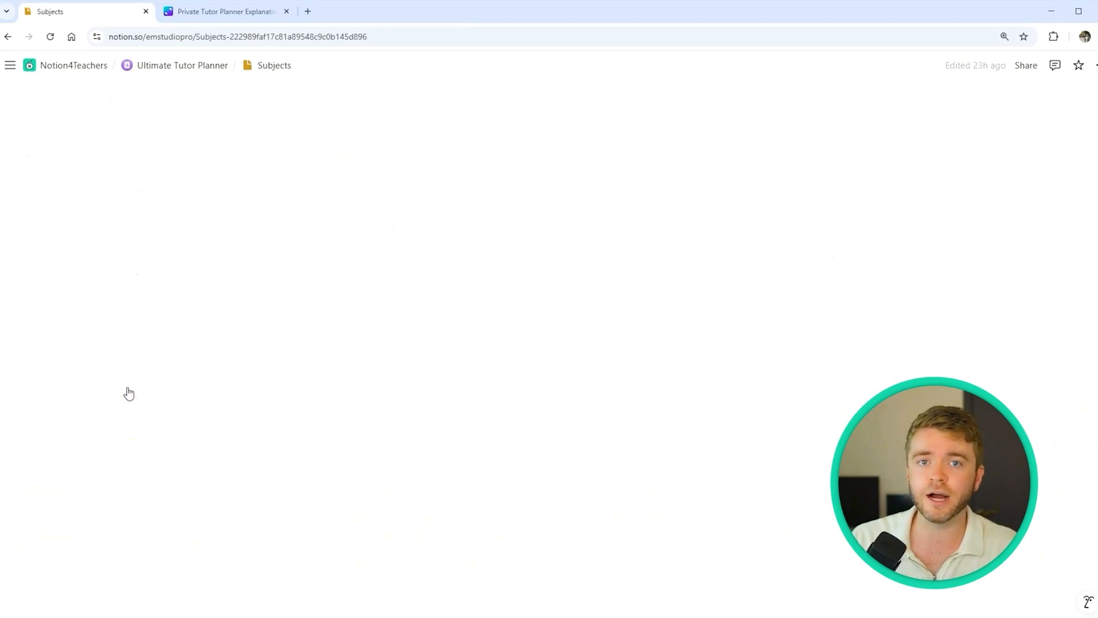
- Add a subject named TOEFL Speaking to the Subjects list
scroll(500, 341, down, 2)
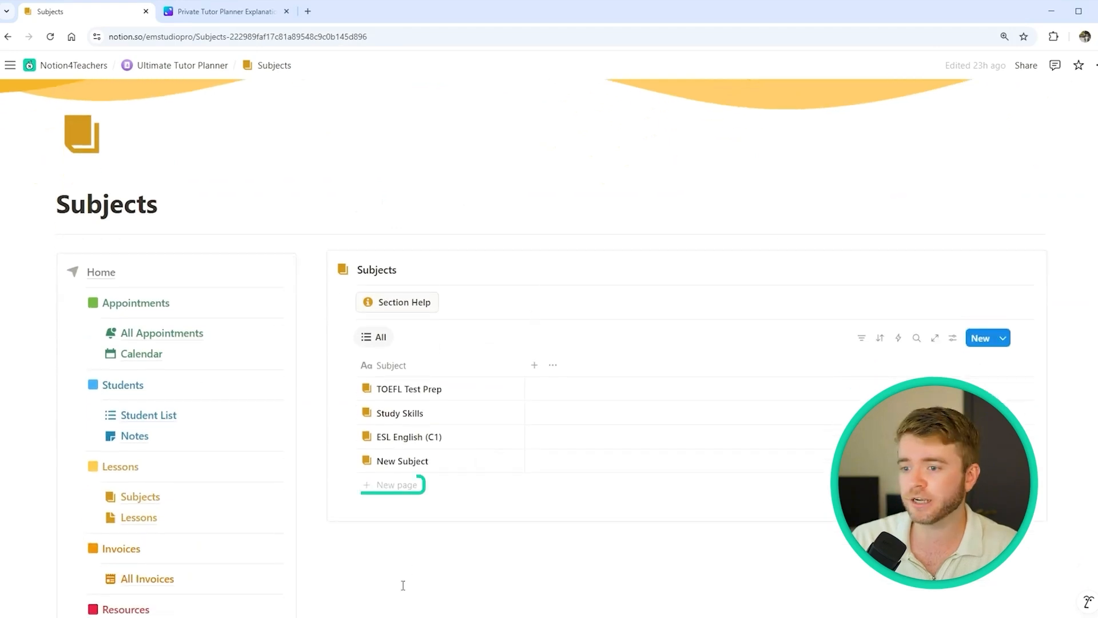
click(399, 485)
triple_click(403, 485)
text(TOEFL Speaking)
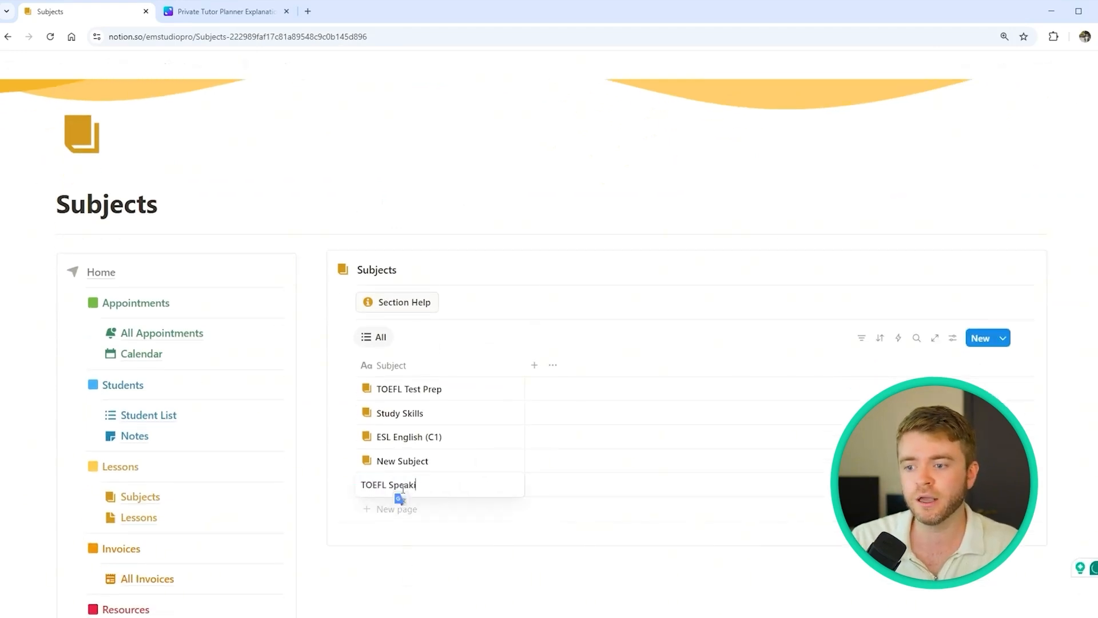
key(Return)
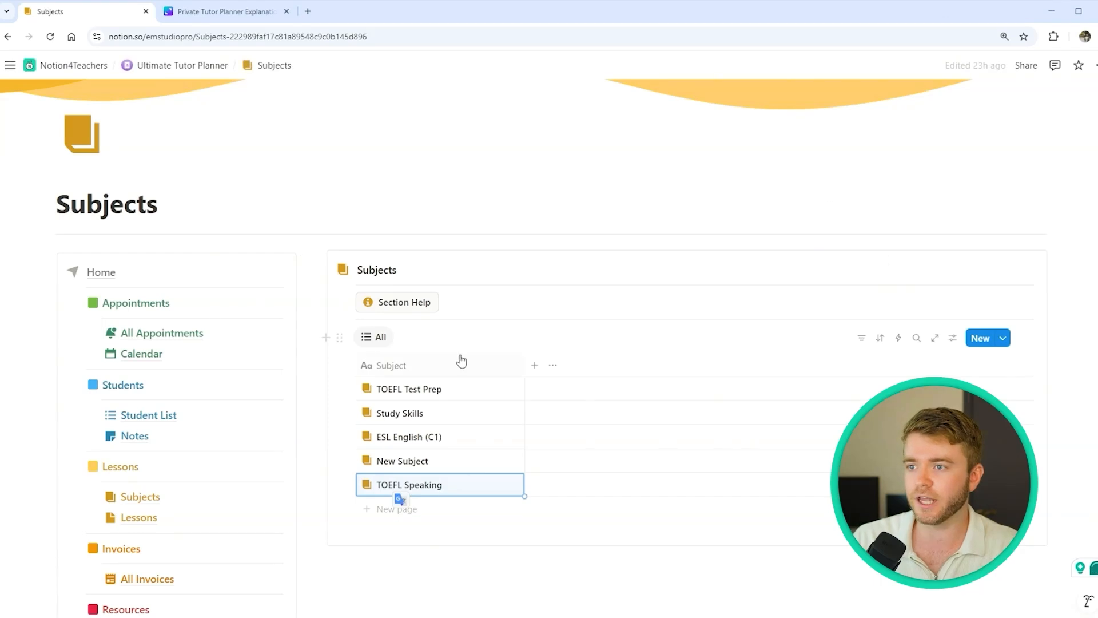
click(510, 270)
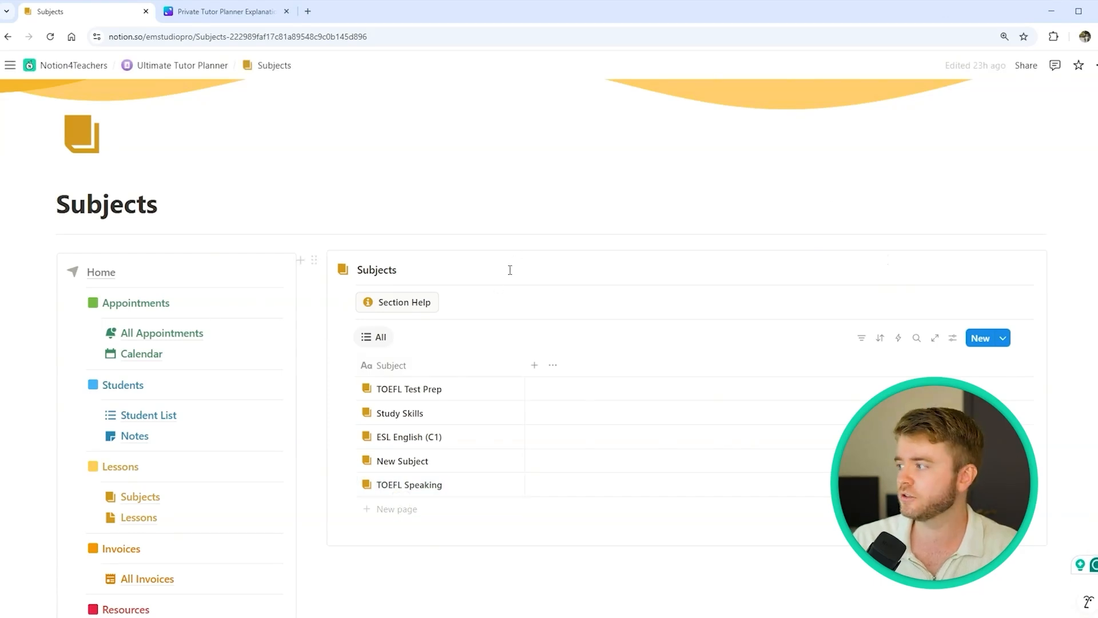
- Open the TOEFL Speaking subject page and add a lesson named Speaking Task 1 to its Lessons table
mouse_move(441, 493)
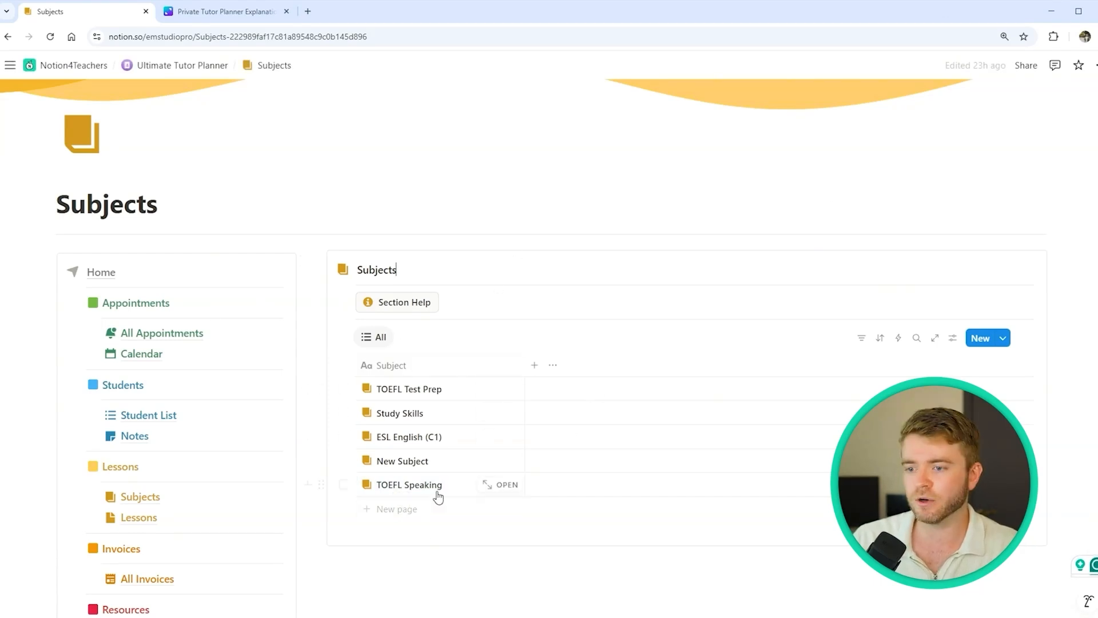
click(507, 484)
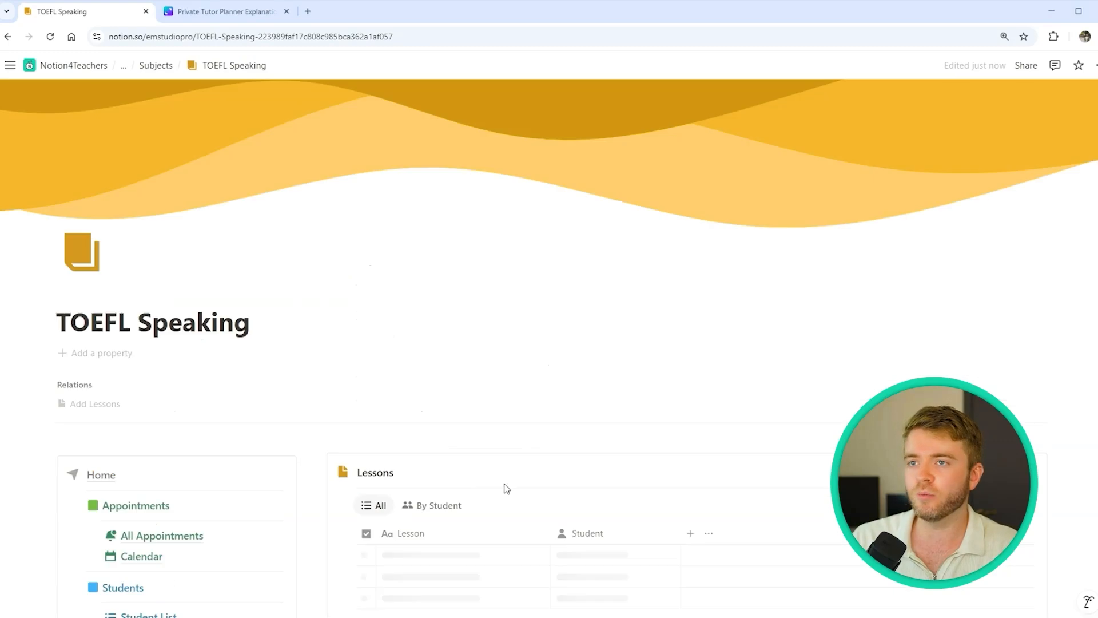
scroll(492, 295, down, 4)
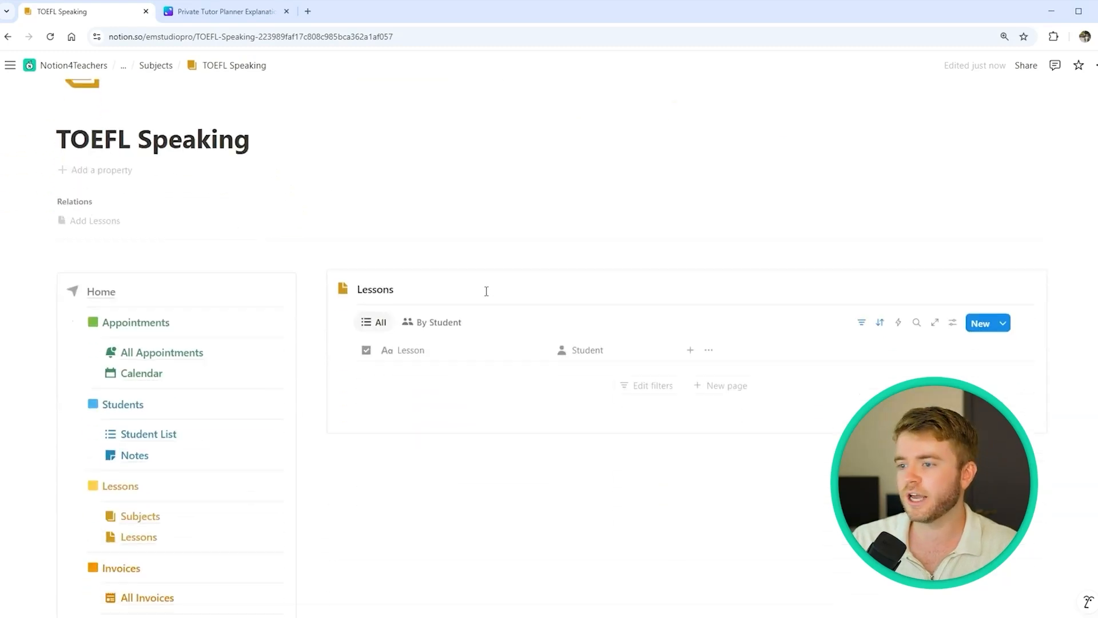
click(725, 341)
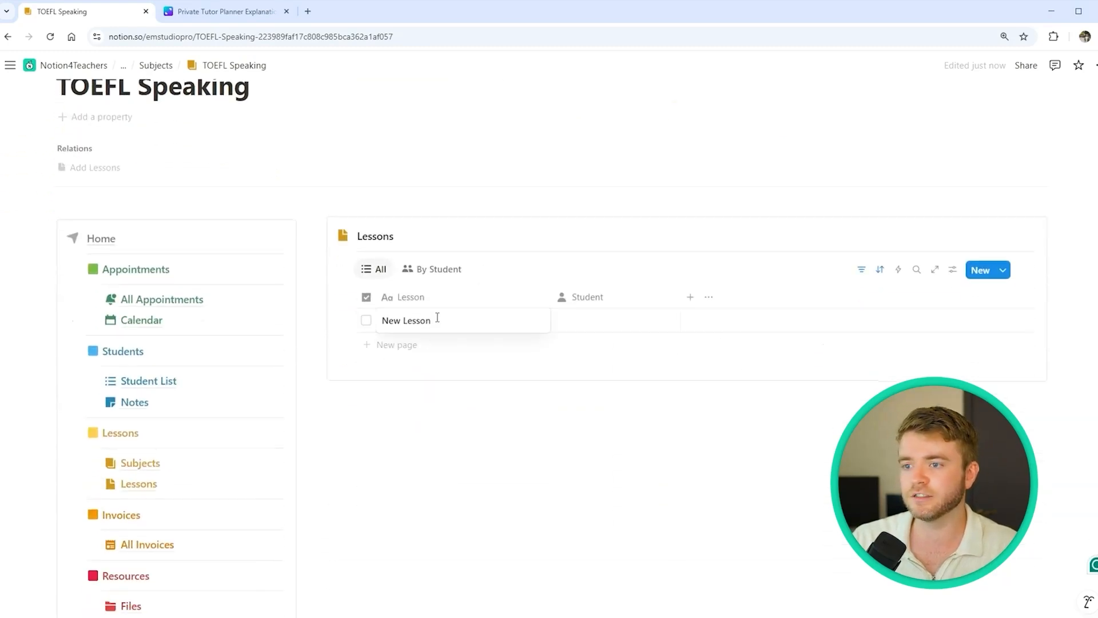
triple_click(417, 322)
text(Speaking Task 1)
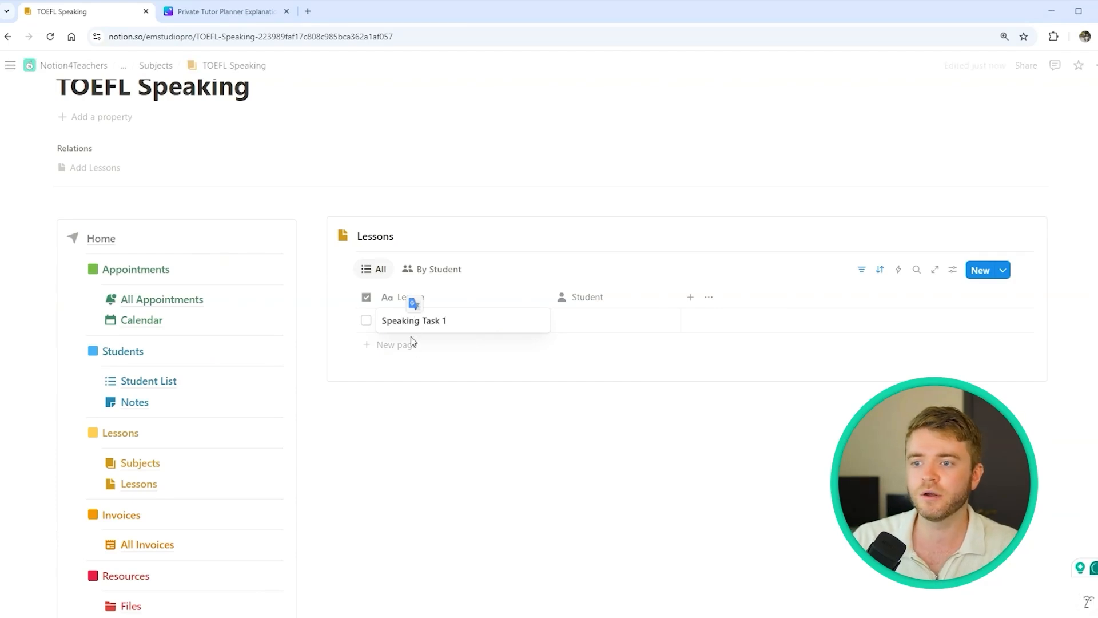
key(Escape)
- Add a second lesson named Speaking Task 2 to the TOEFL Speaking subject's Lessons table
click(400, 350)
triple_click(420, 323)
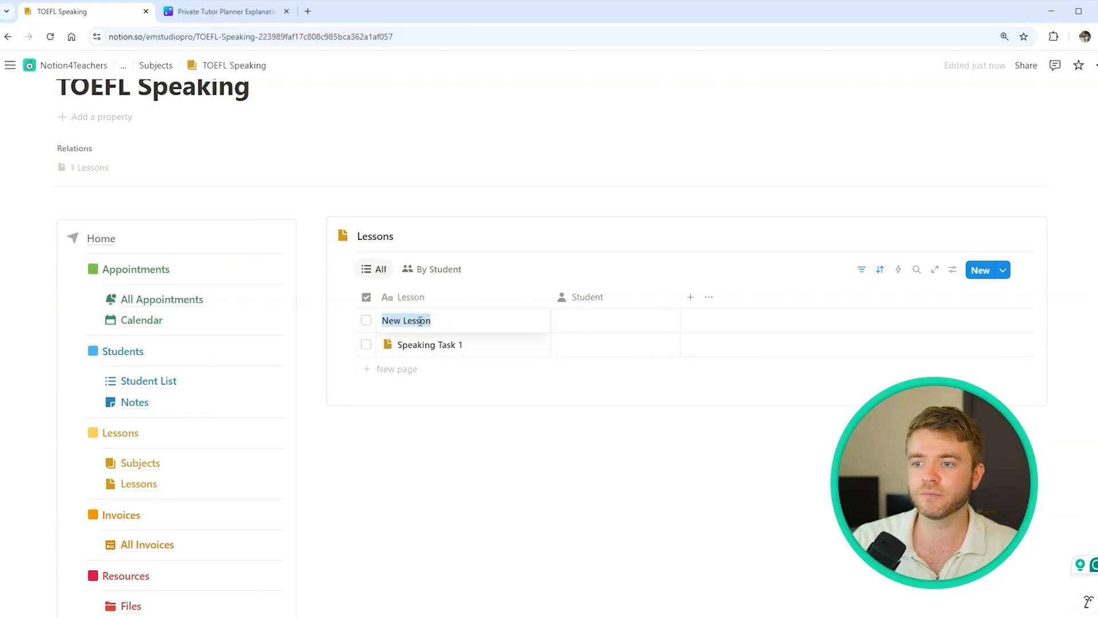
text(Speaking Ta)
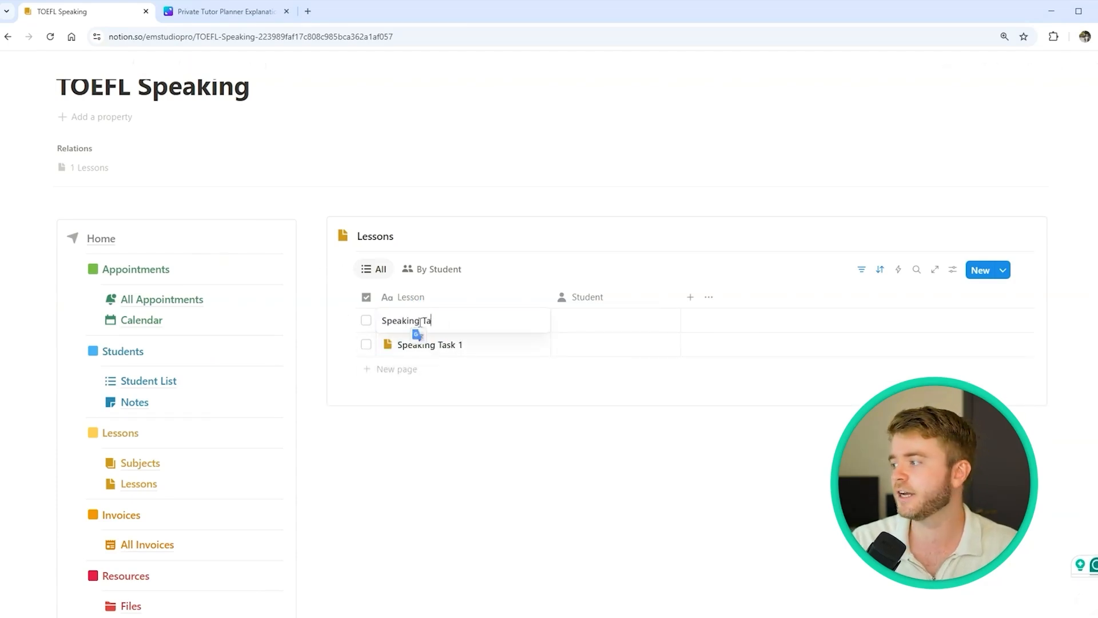
key(Return)
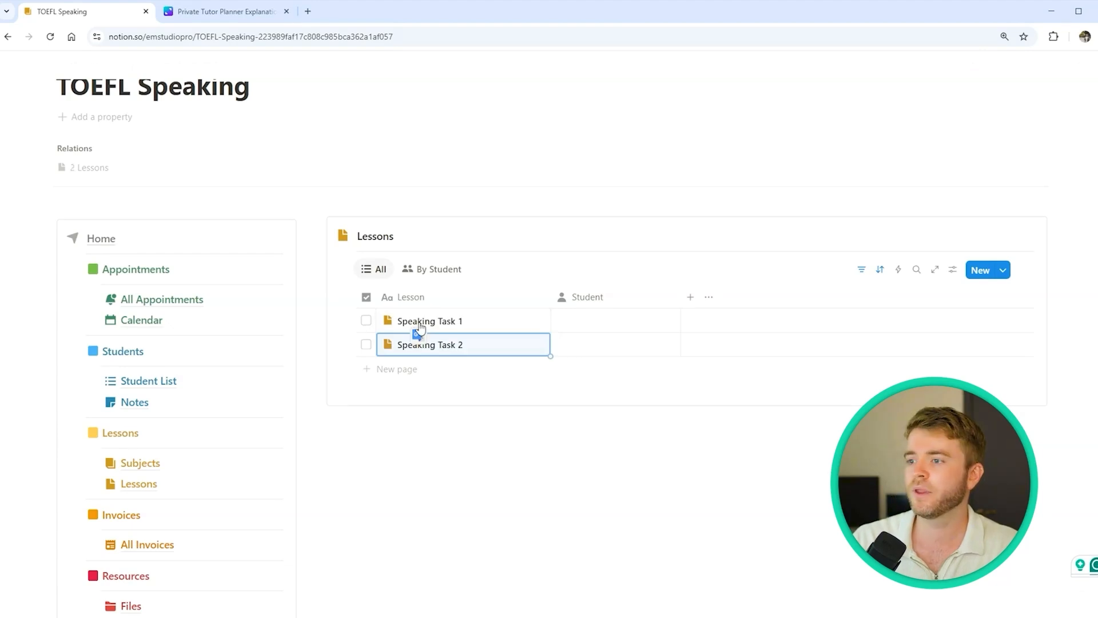
- Assign a student to Speaking Task 1 and fill the same student down to Speaking Task 2
click(621, 319)
click(656, 479)
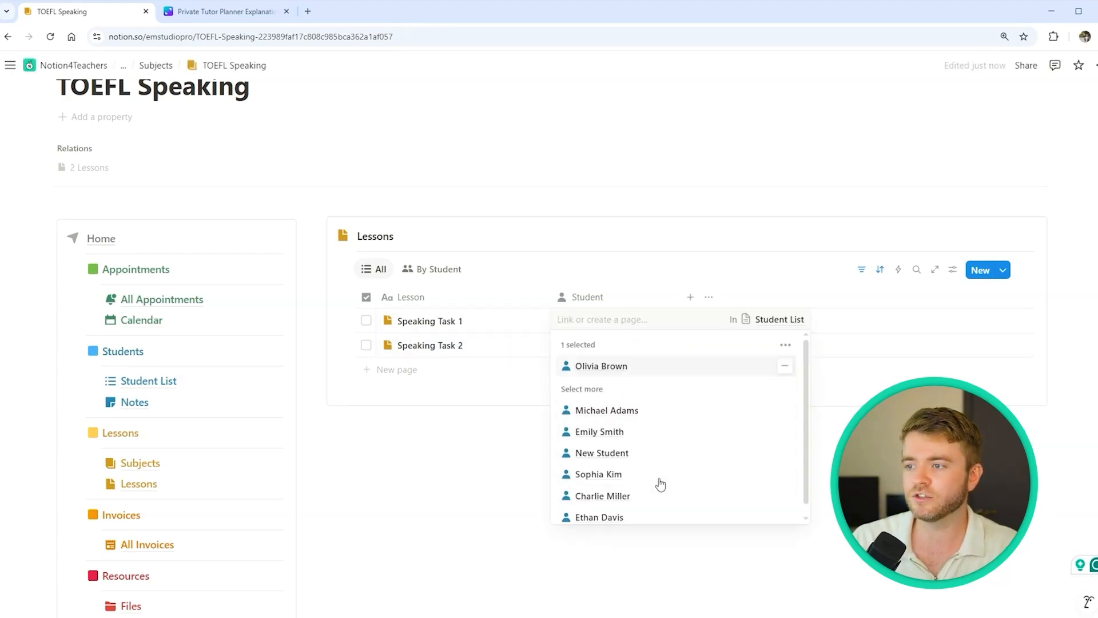
key(Escape)
drag(678, 331, 677, 354)
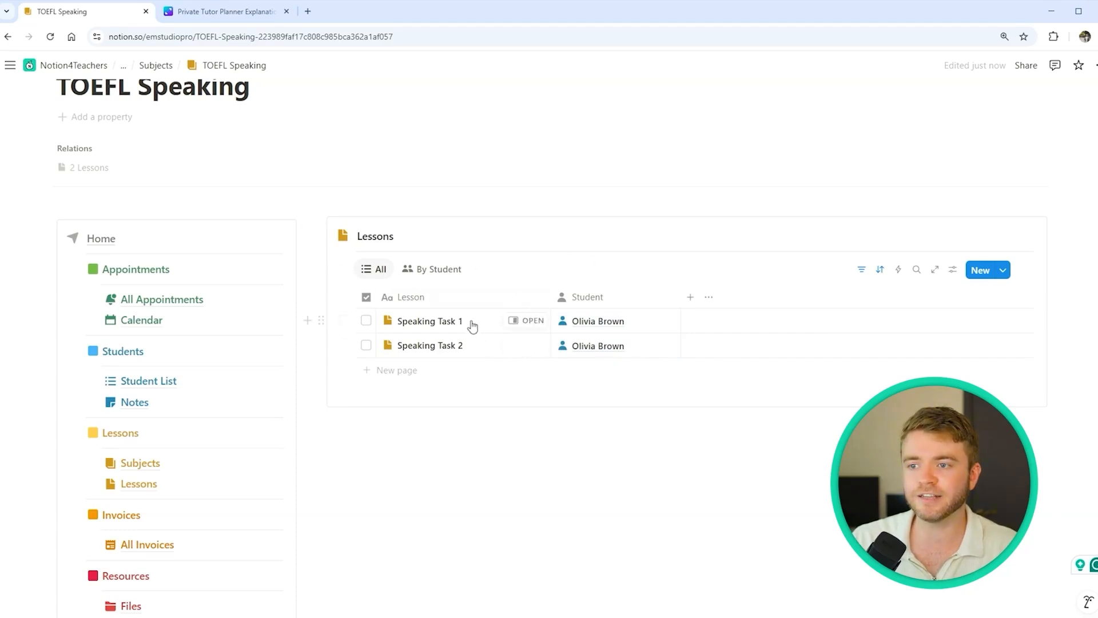
- Open the Speaking Task 1 lesson and examine its properties, Lesson Overview, Objectives, Lesson Outline and Resources sections
click(535, 326)
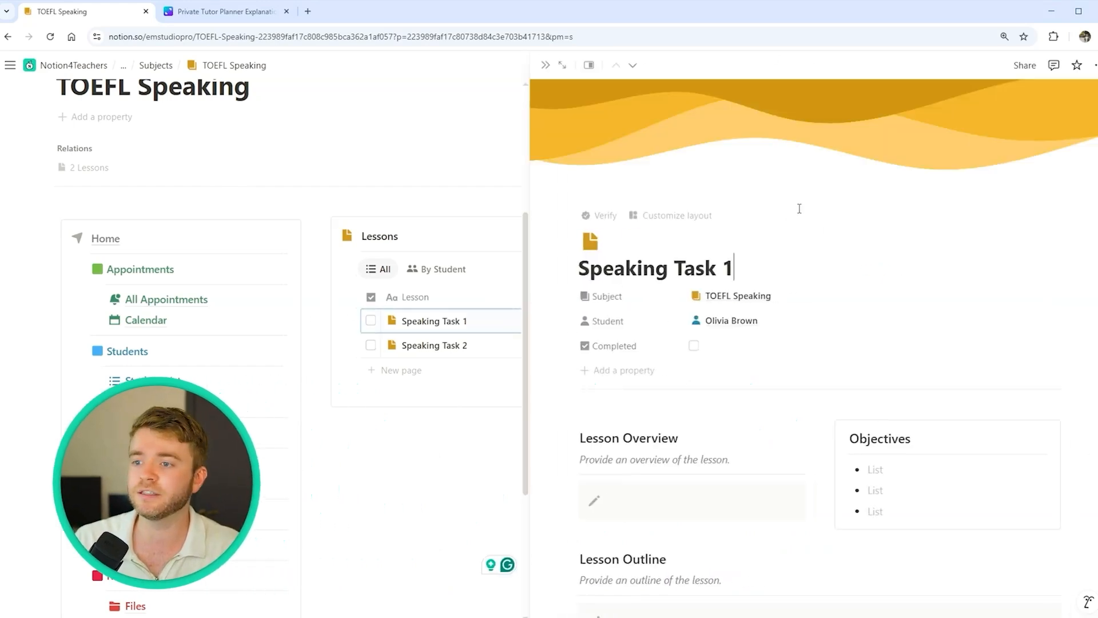
scroll(815, 230, down, 4)
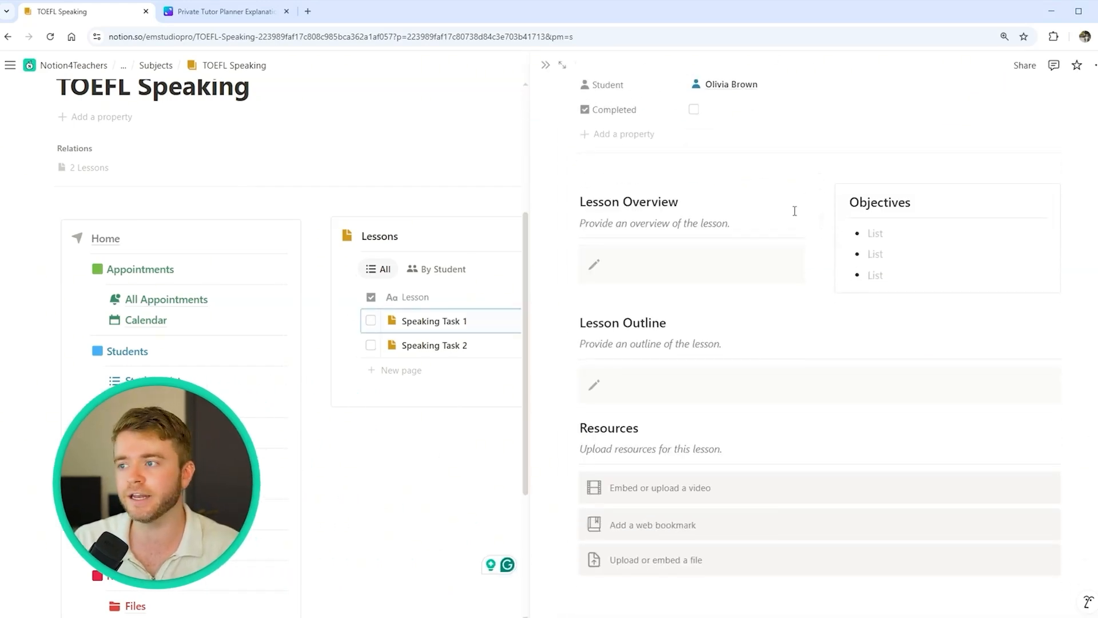
scroll(779, 215, up, 3)
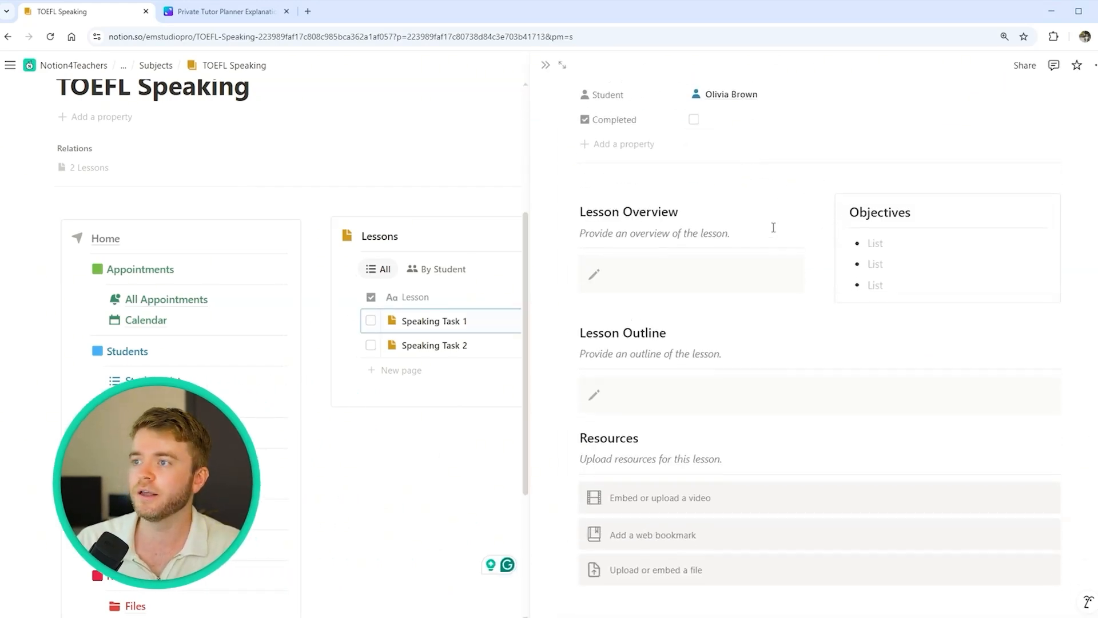
scroll(798, 239, down, 2)
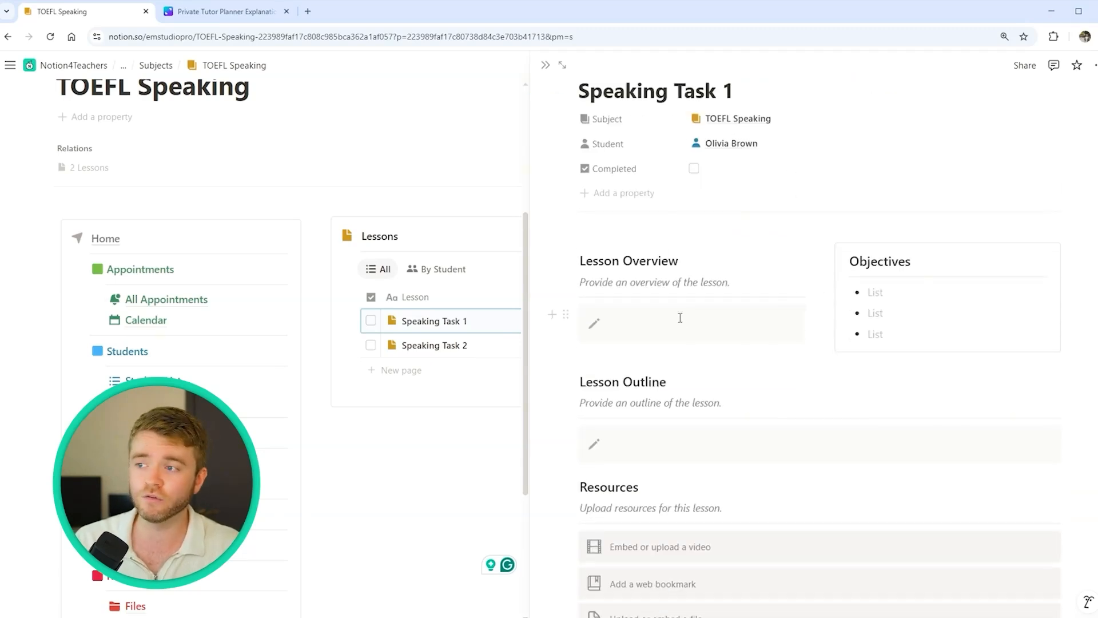
scroll(769, 279, down, 2)
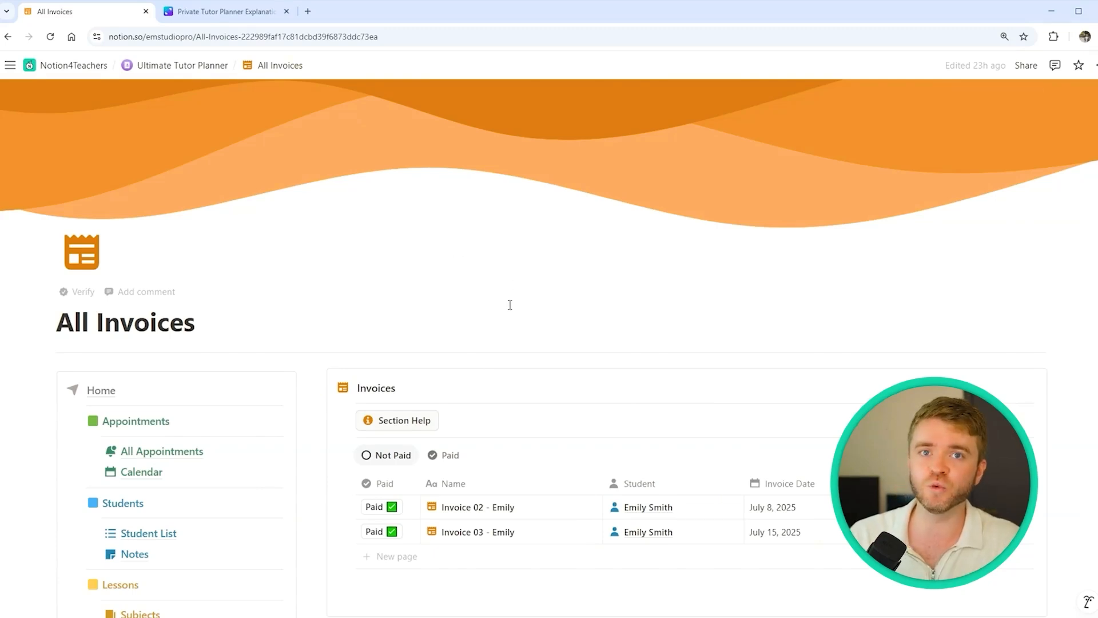
- Review the Not Paid table on the All Invoices page and examine the details of Invoice 02
scroll(509, 304, down, 2)
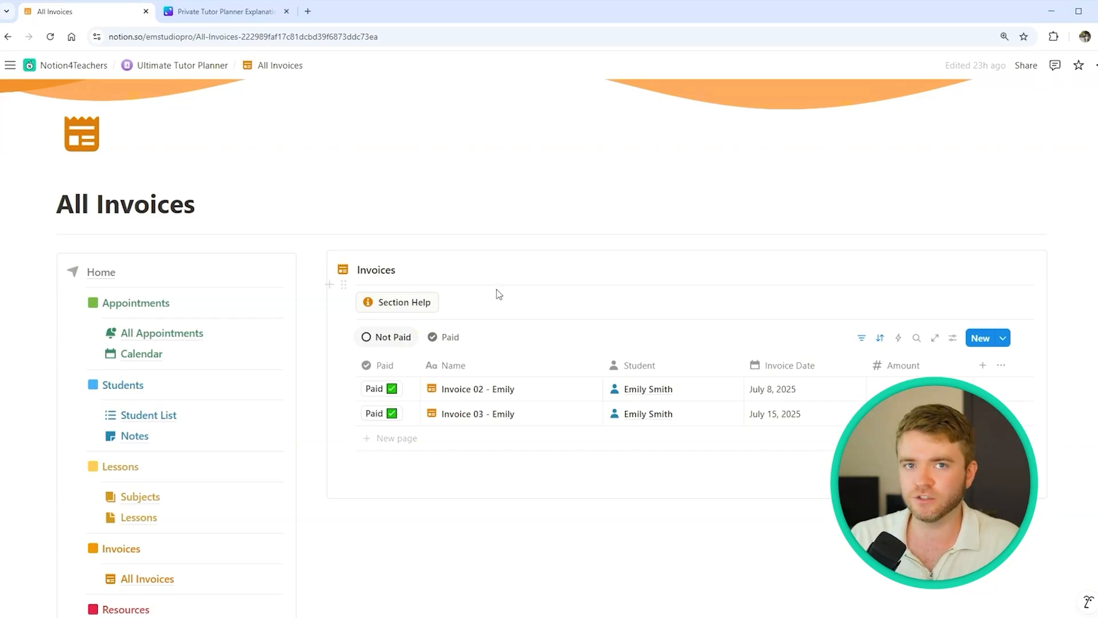
scroll(499, 286, down, 1)
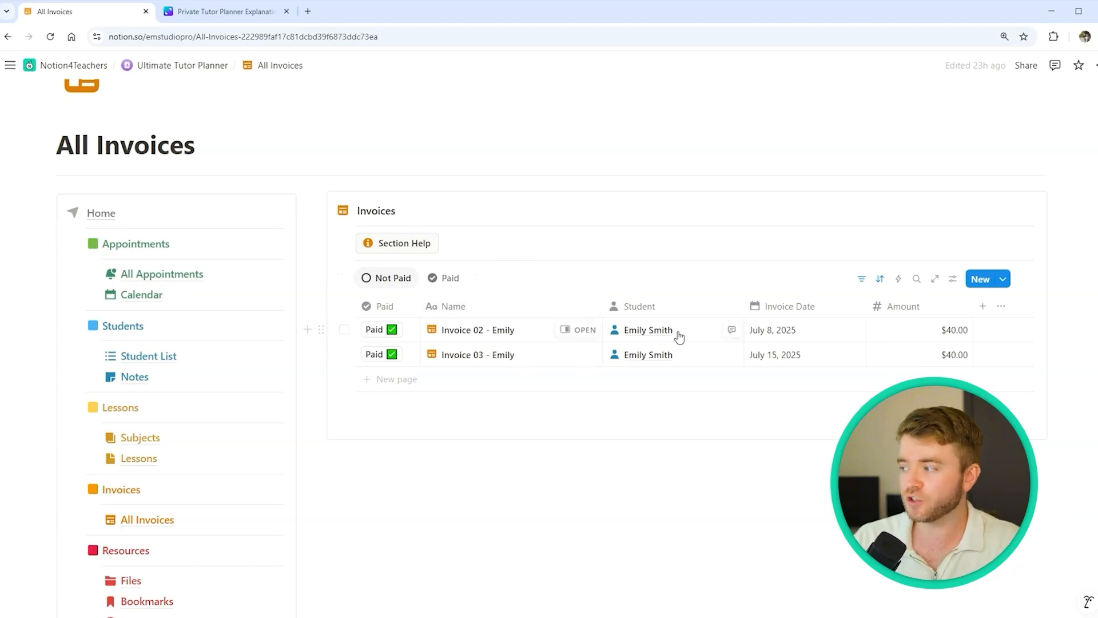
click(799, 335)
click(786, 277)
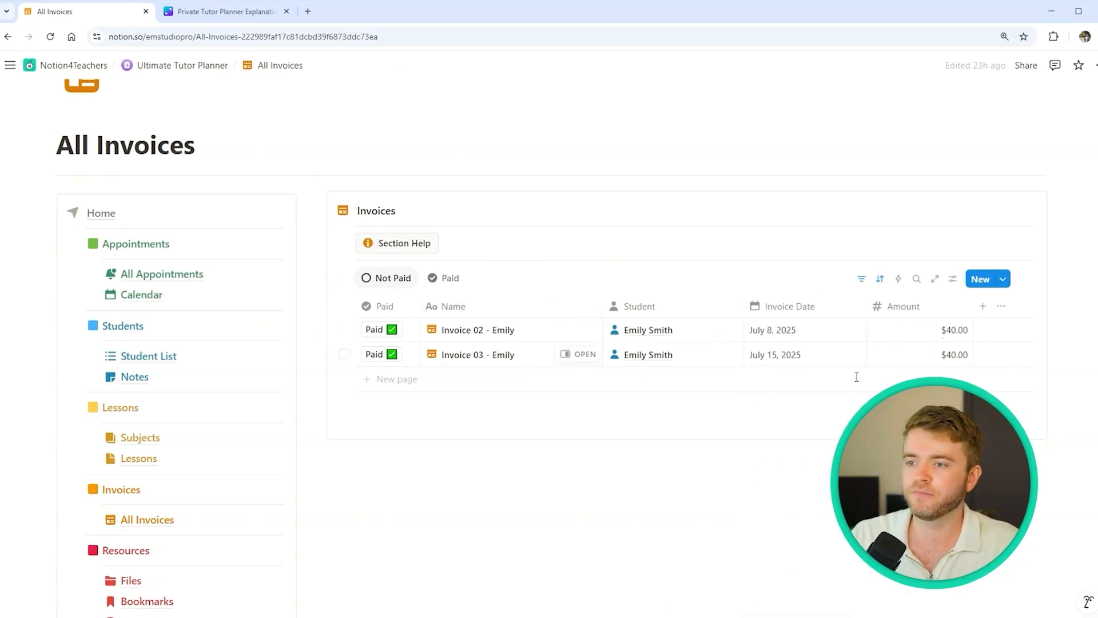
click(574, 329)
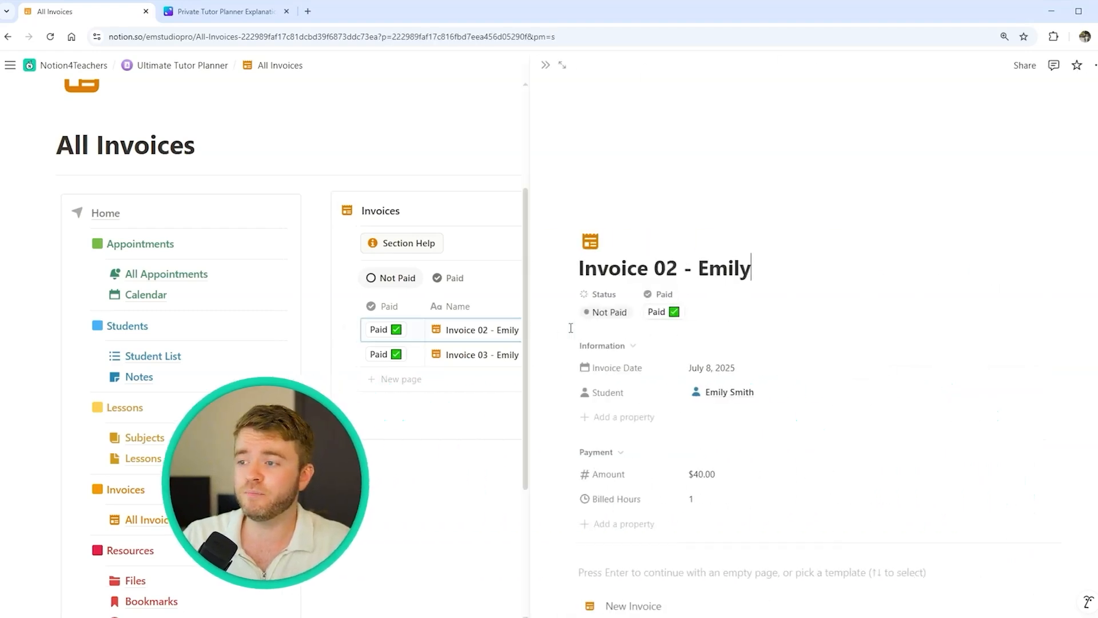
scroll(709, 312, down, 2)
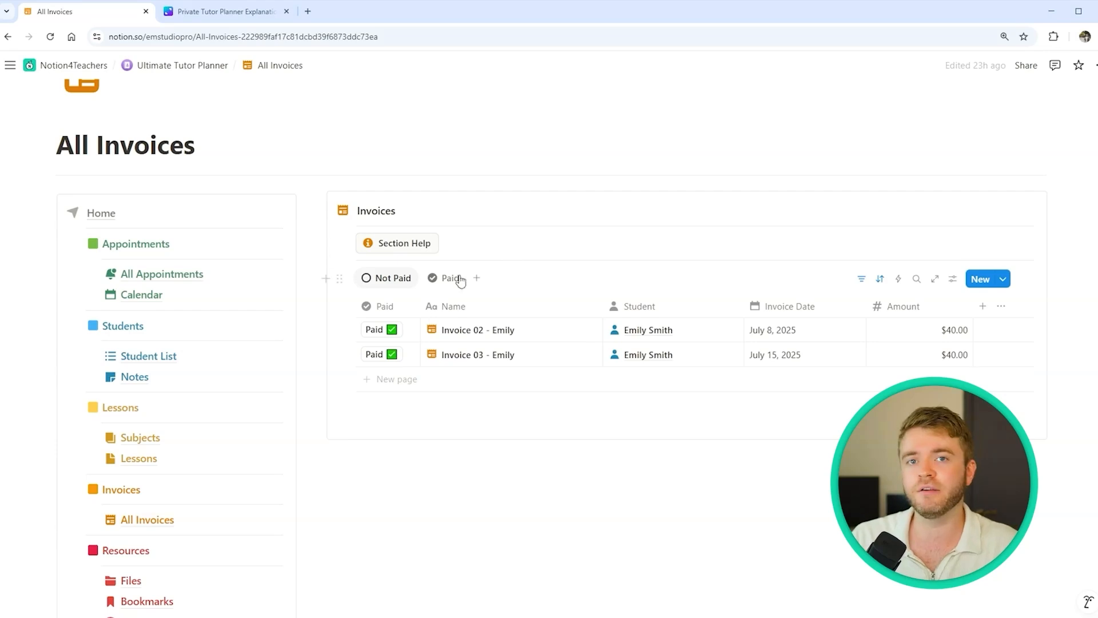
- Mark Invoice 02 as paid, check it in the Paid view and return to the Not Paid view
click(385, 334)
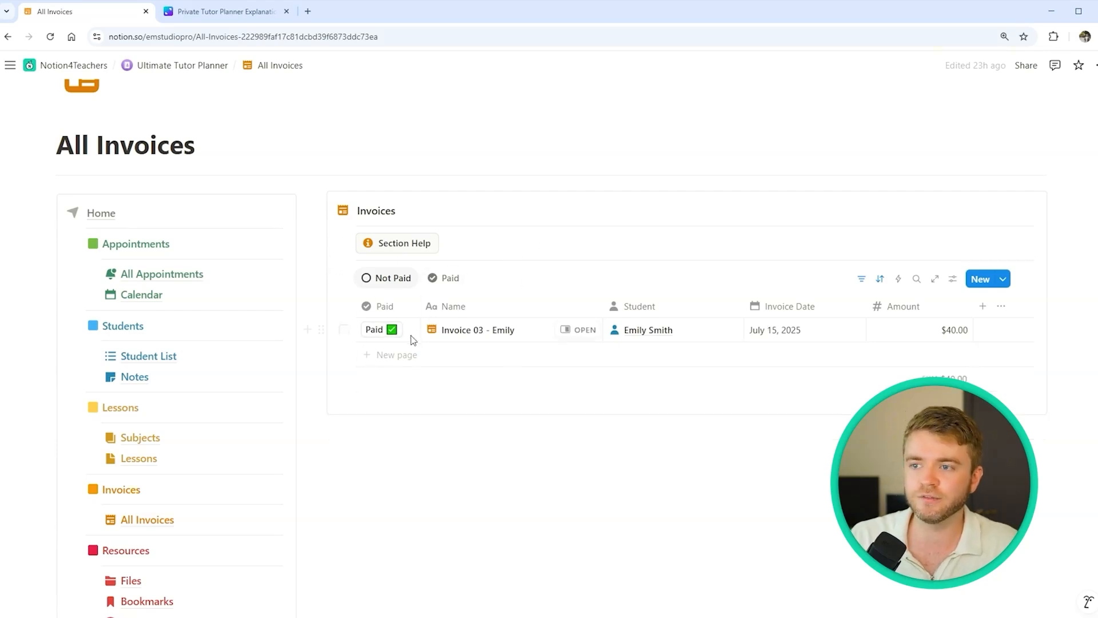
click(443, 279)
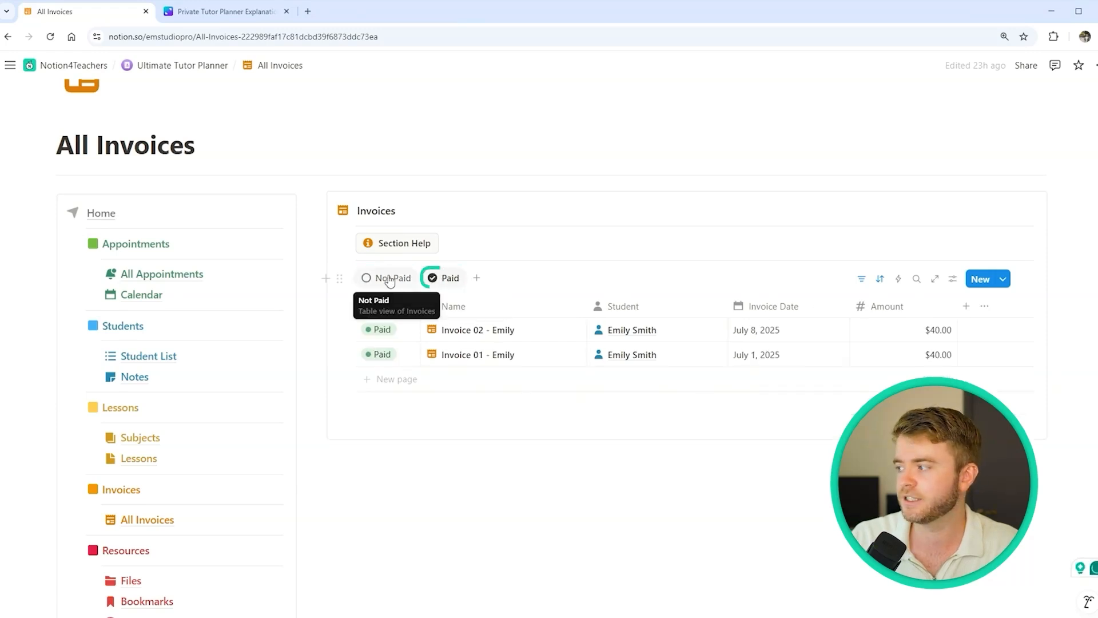
click(390, 279)
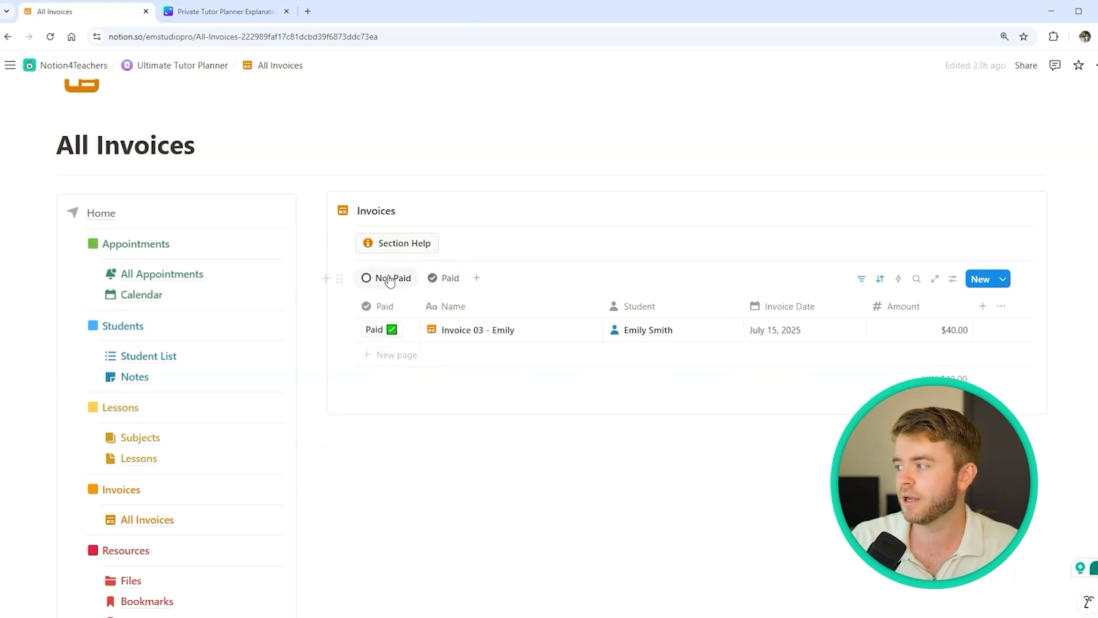
- Open the page of the student linked to Invoice 03 and review the Paid and Not Paid invoices in its Overview
click(663, 336)
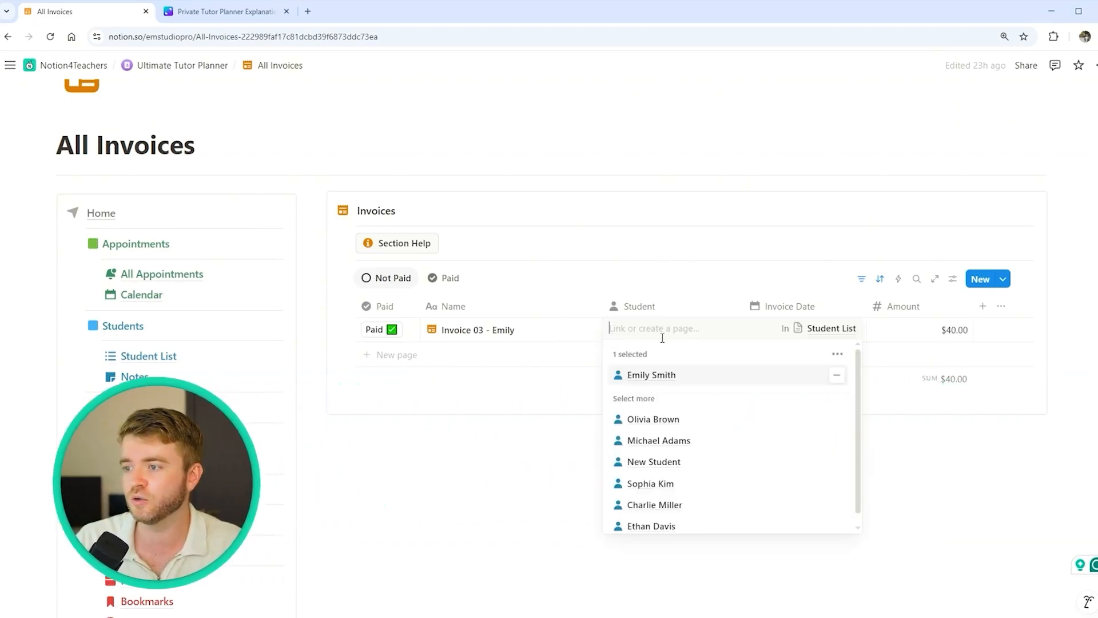
click(658, 379)
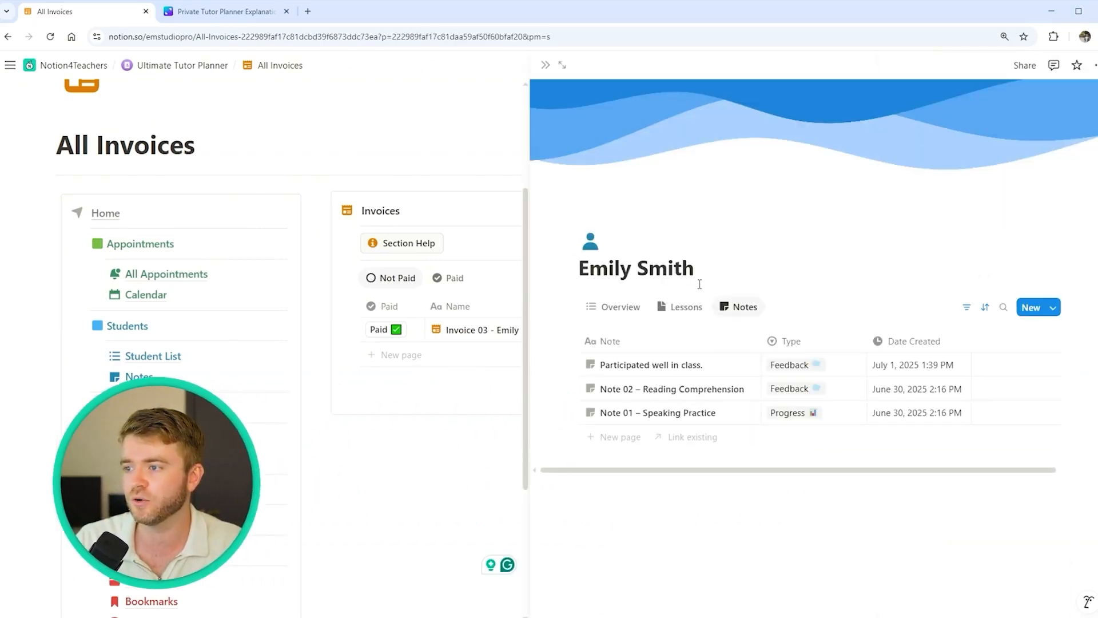
click(611, 315)
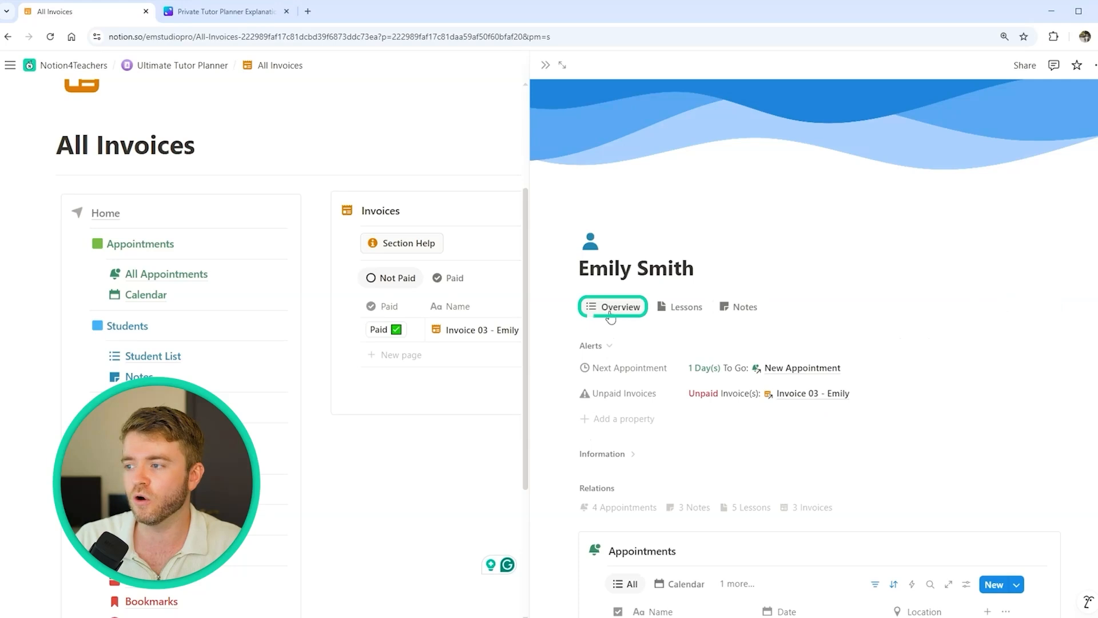
scroll(728, 284, down, 5)
scroll(727, 283, down, 10)
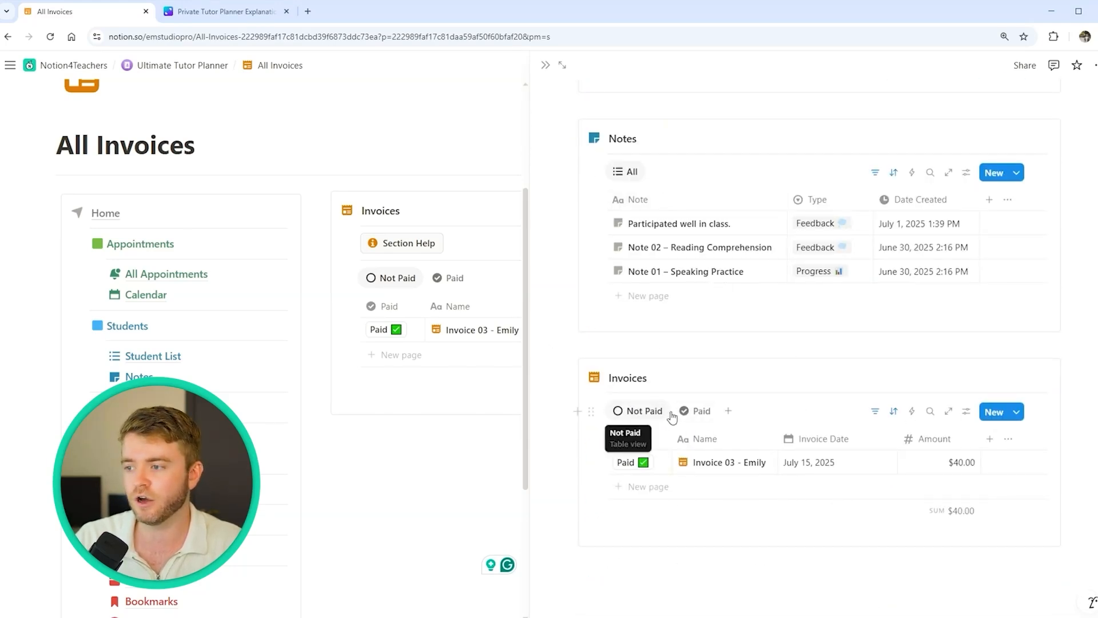
click(708, 417)
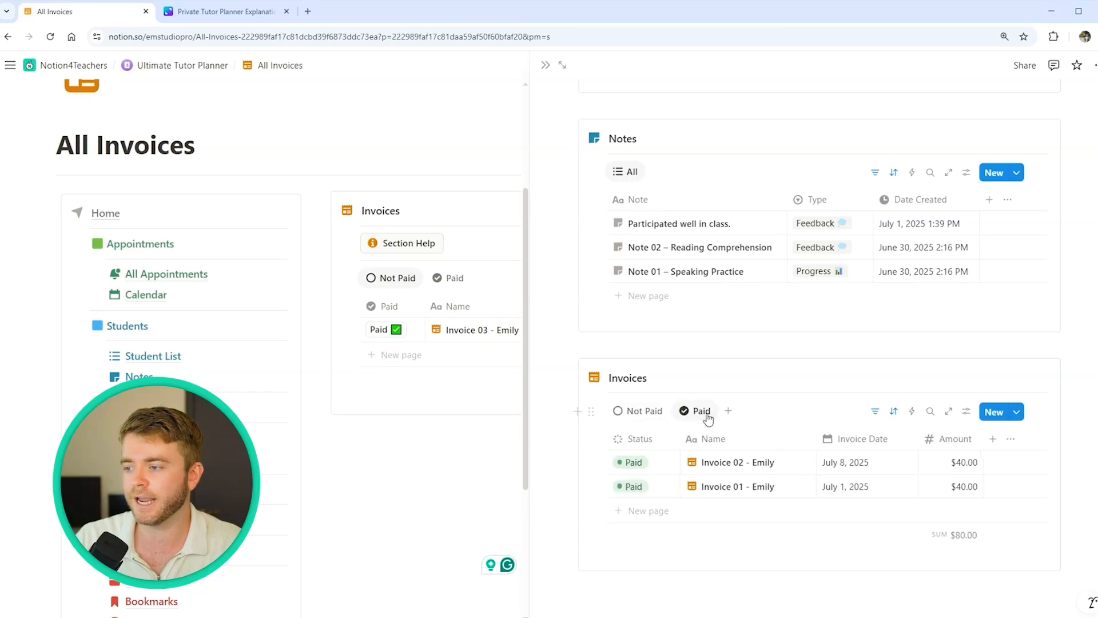
double_click(639, 416)
click(813, 376)
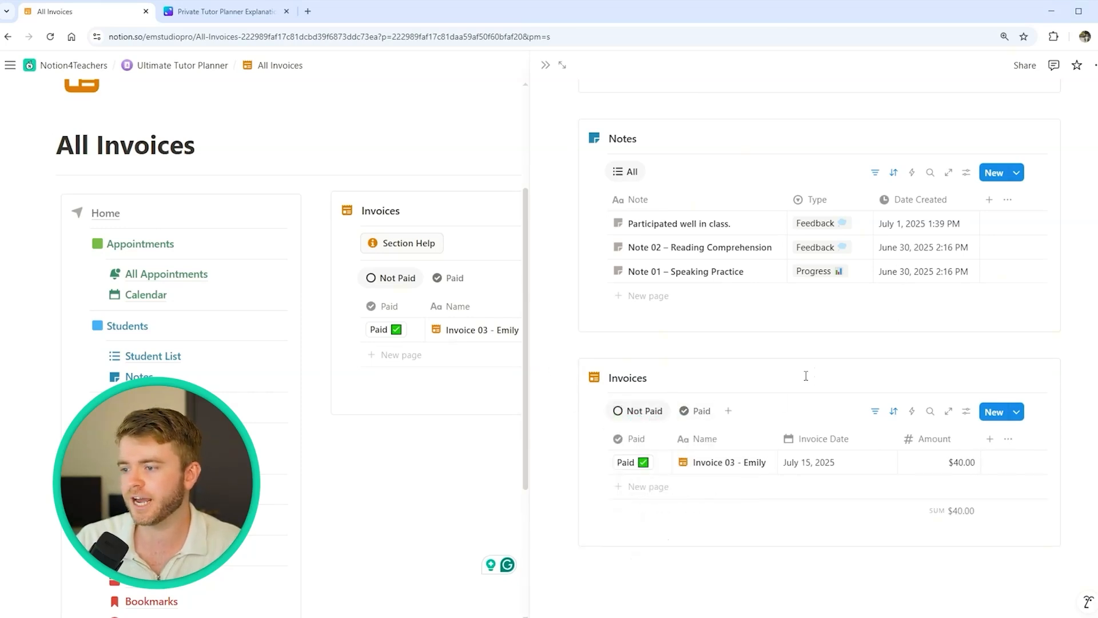
- Add a new invoice to the Not Paid invoices on the student's page, keeping the default name, and open its Amount for editing
click(648, 488)
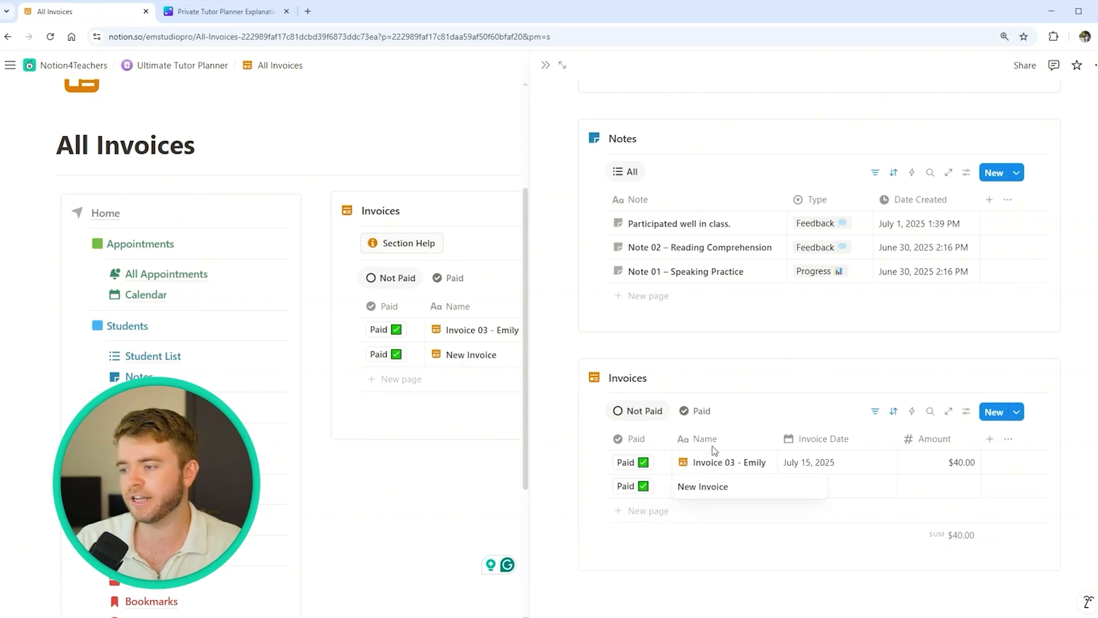
key(Escape)
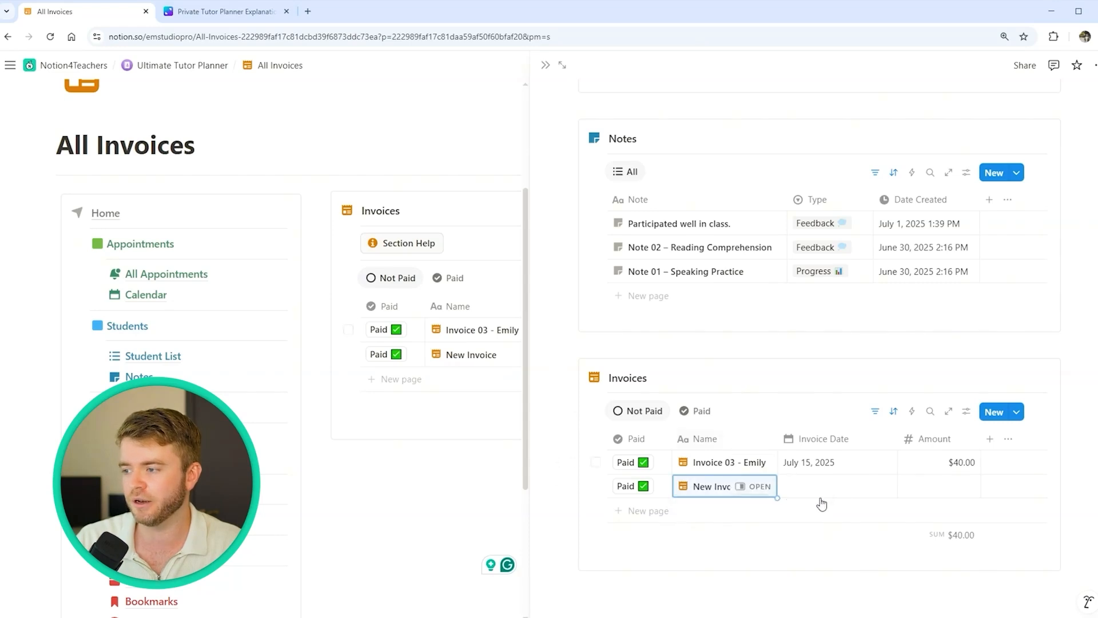
click(943, 488)
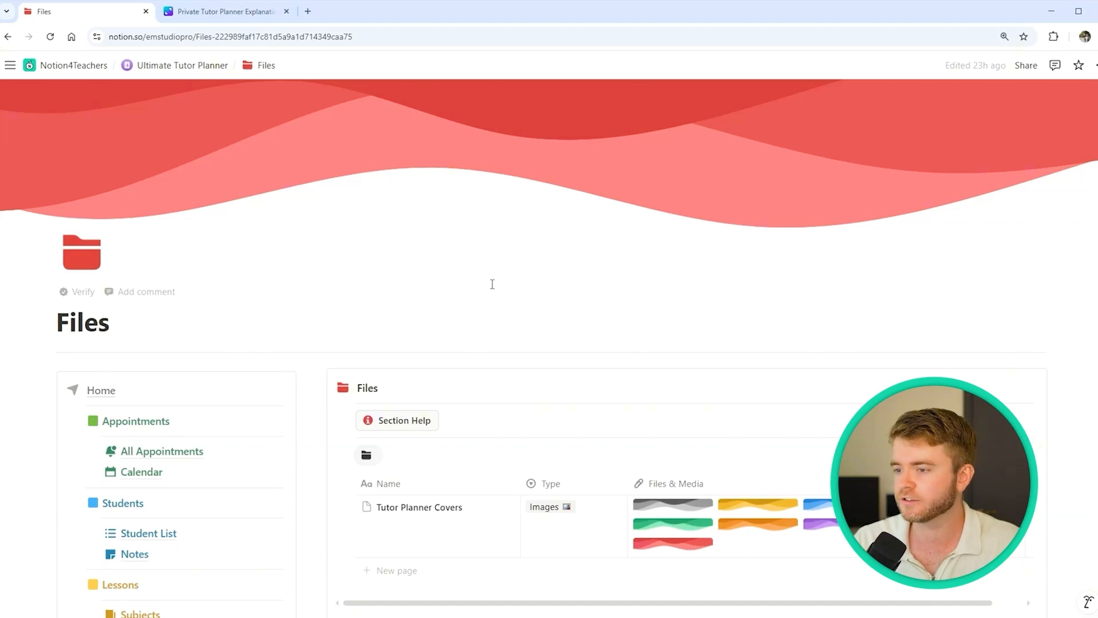
- Review the file and link tables on the Files and Bookmarks resource pages
scroll(492, 286, down, 2)
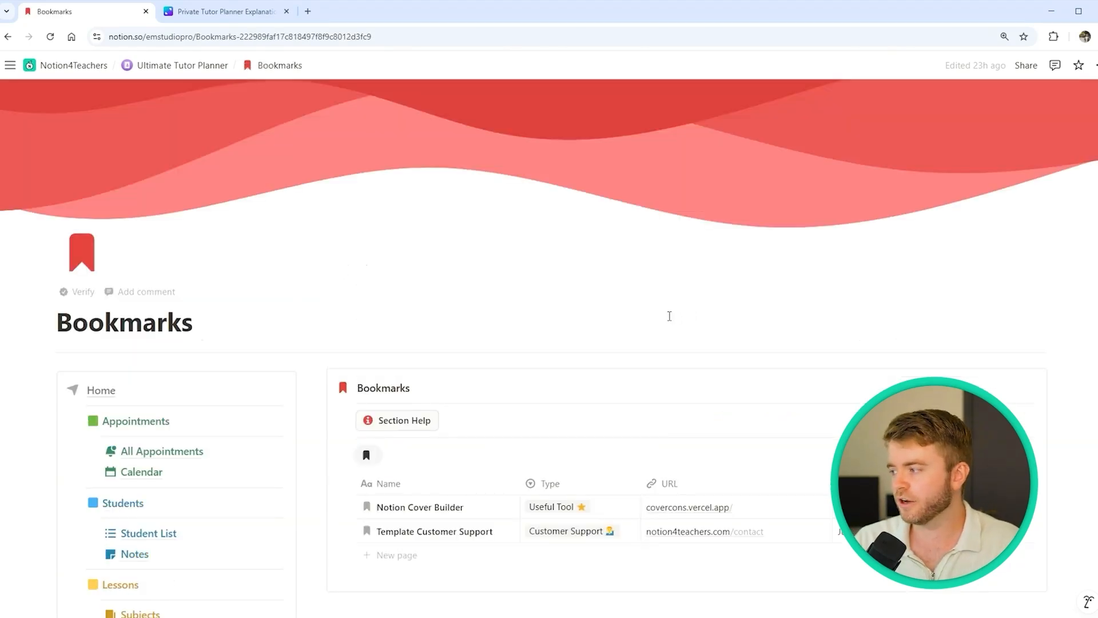
scroll(643, 318, down, 2)
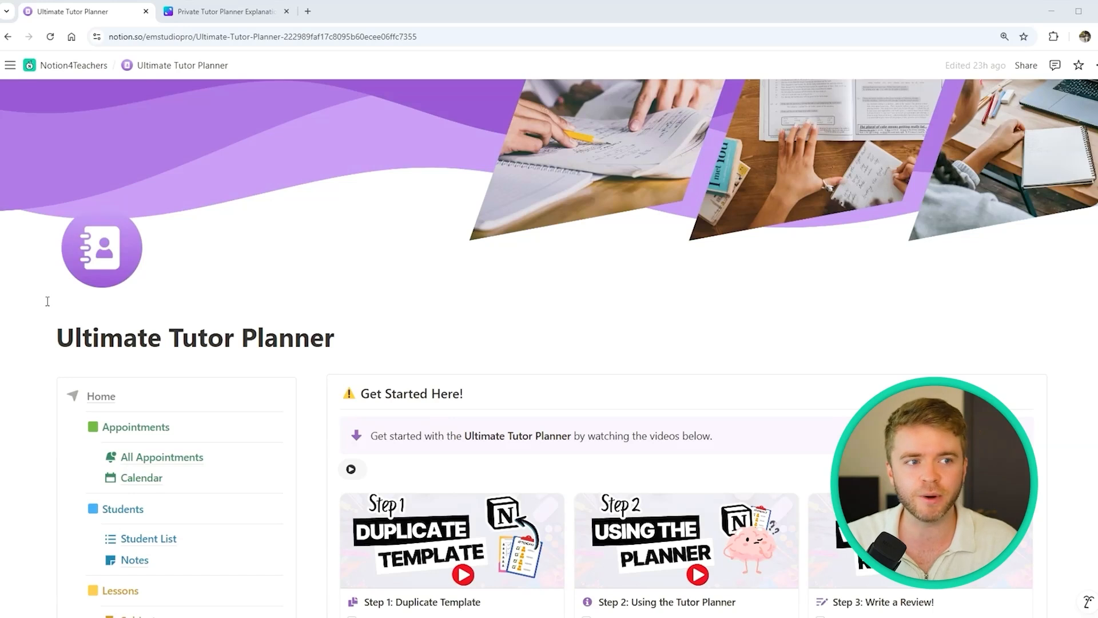
- Examine the Ultimate Tutor Planner home page, including its navigation list, Get Started cards and the link for contacting support
scroll(507, 329, down, 7)
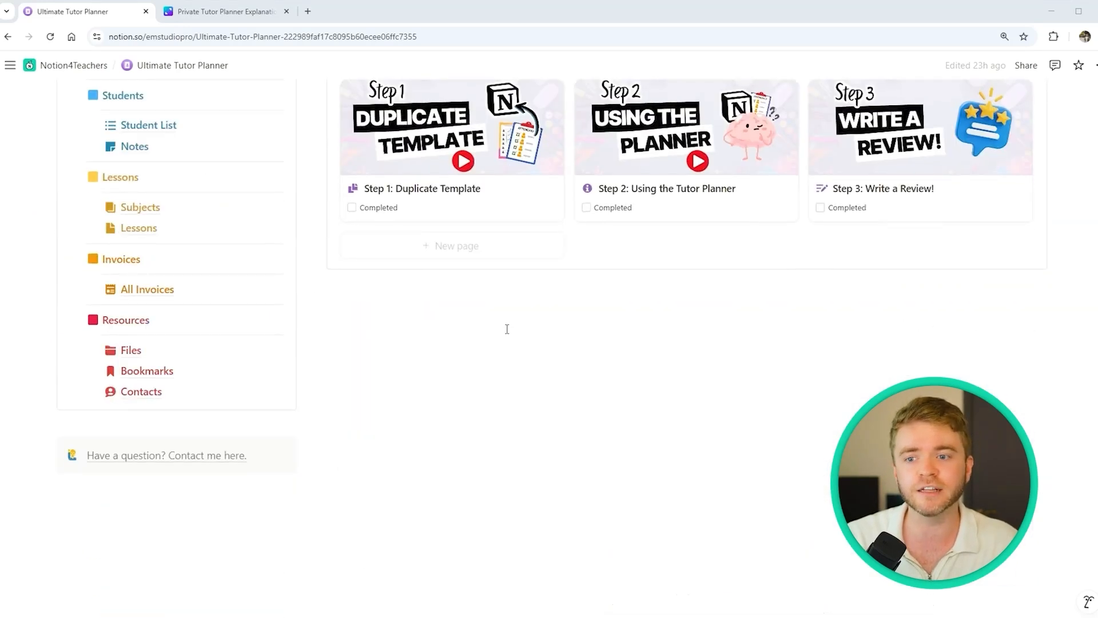
scroll(506, 329, down, 1)
mouse_move(242, 436)
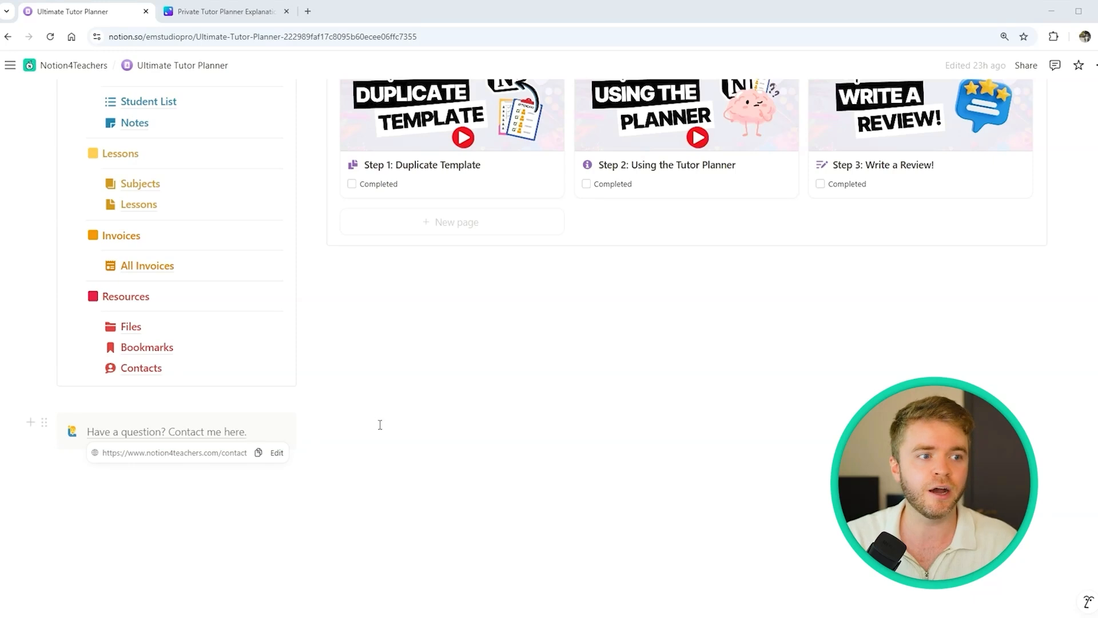
scroll(578, 425, up, 5)
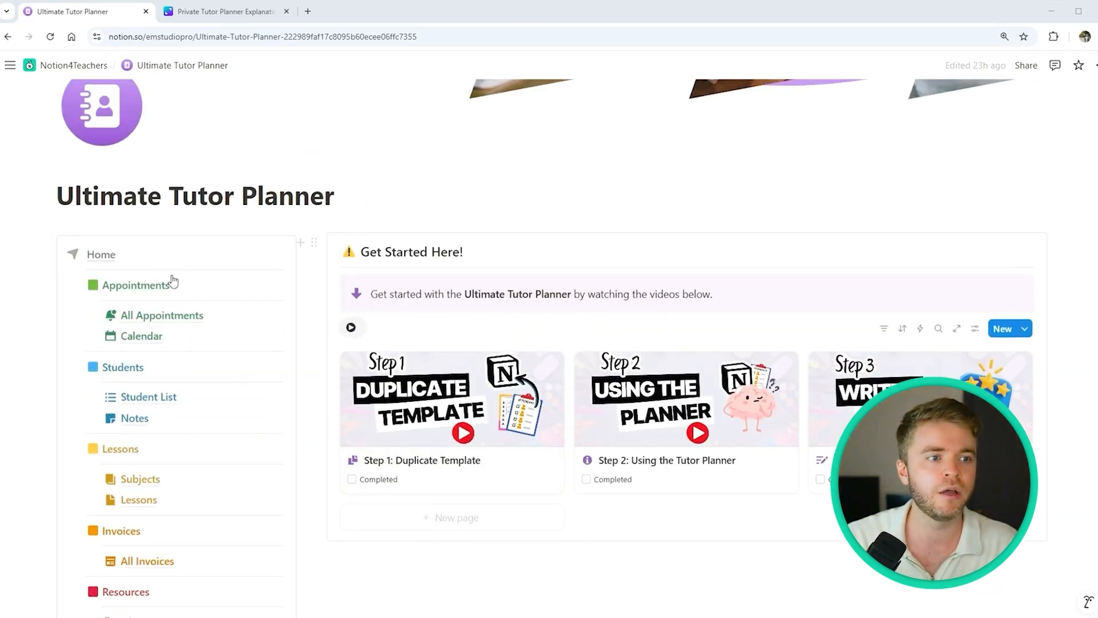
- Open the "Step 3: Write a Review!" page from the Get Started section of the planner's home page
click(180, 315)
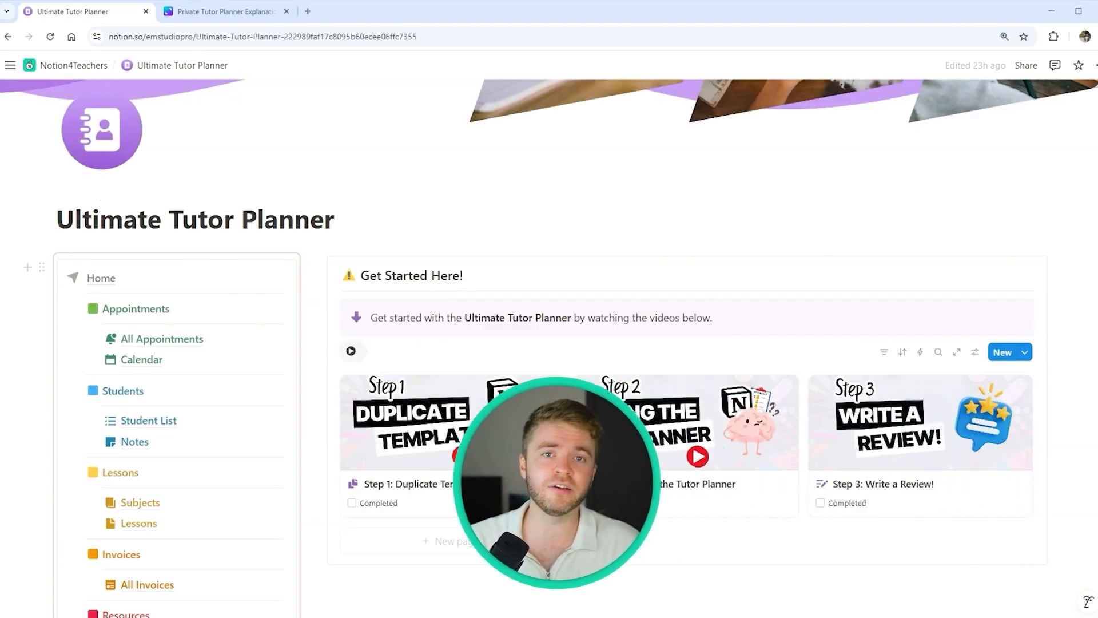
click(970, 453)
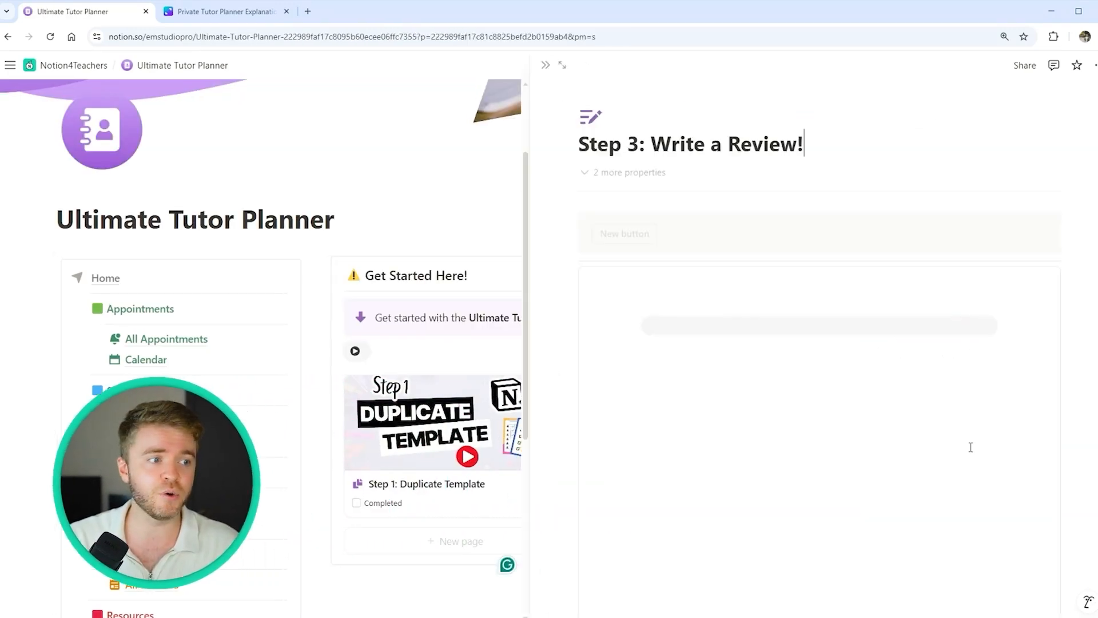